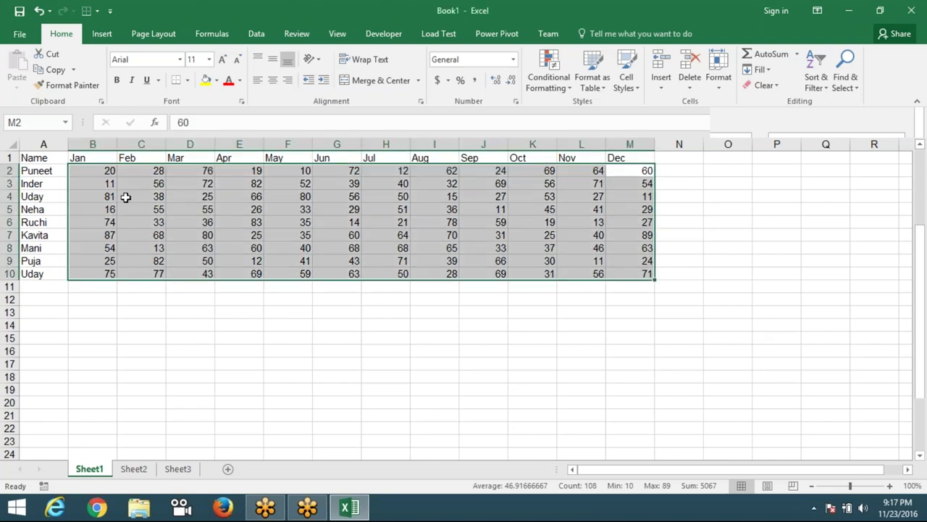
- Copy the Name column A1:A10 from Sheet1 and paste it at A1 on Sheet2
click(137, 237)
click(191, 282)
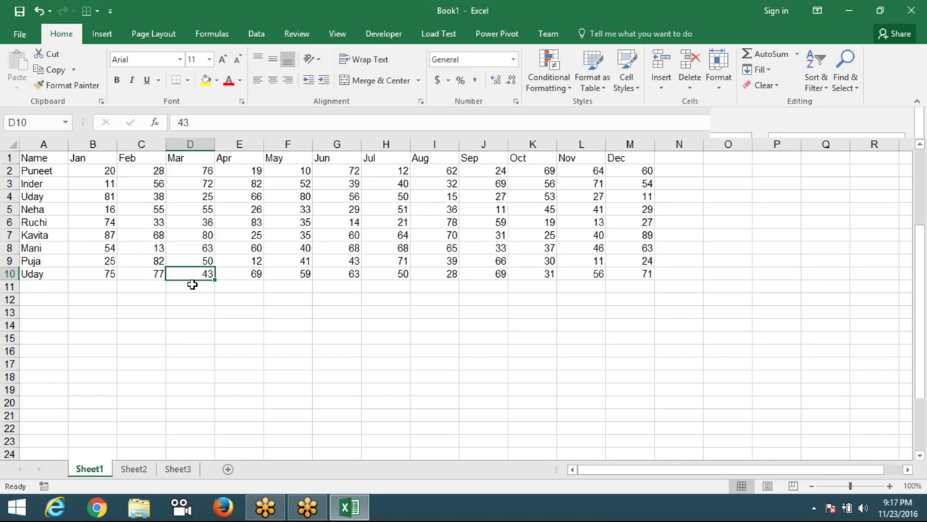
drag(33, 158, 32, 274)
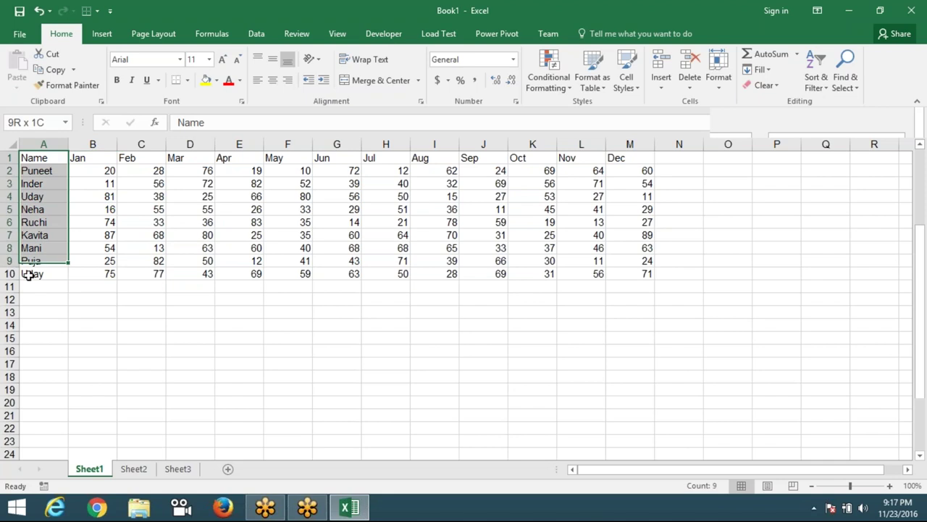
key(ctrl+c)
click(133, 468)
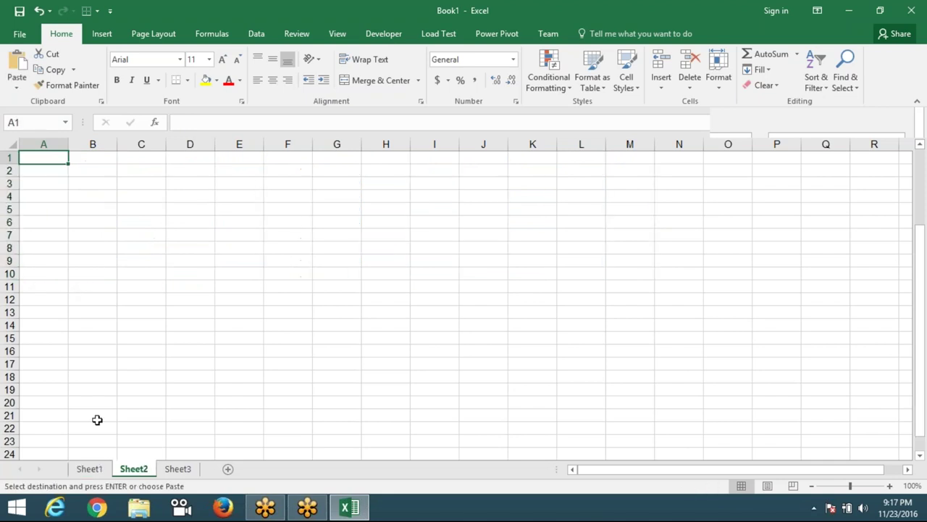
key(ctrl+v)
key(Escape)
- Enter a Q1 heading in B1, then insert a blank row at the top
click(98, 159)
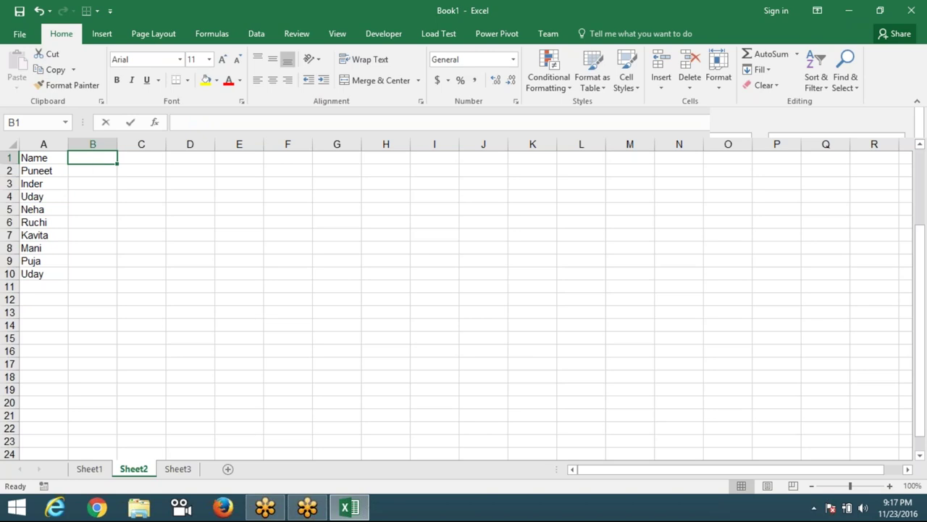
text(Q1)
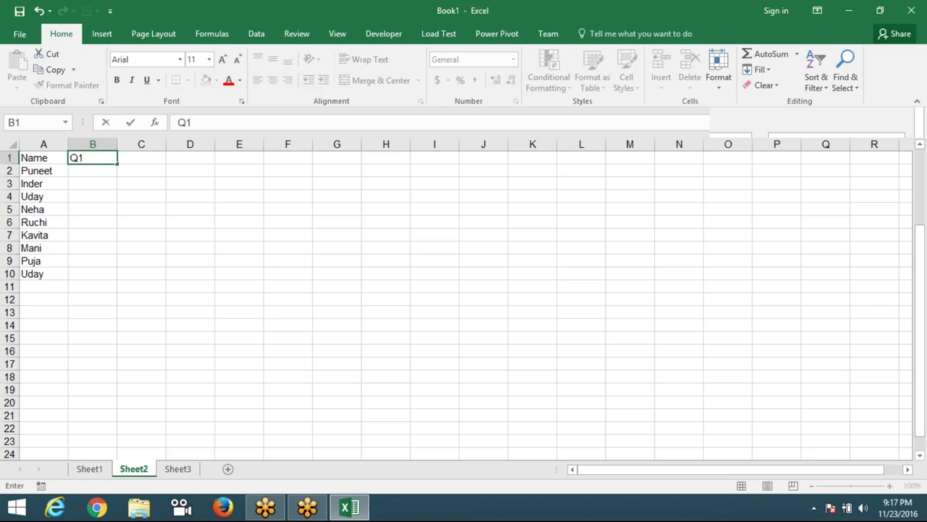
key(Return)
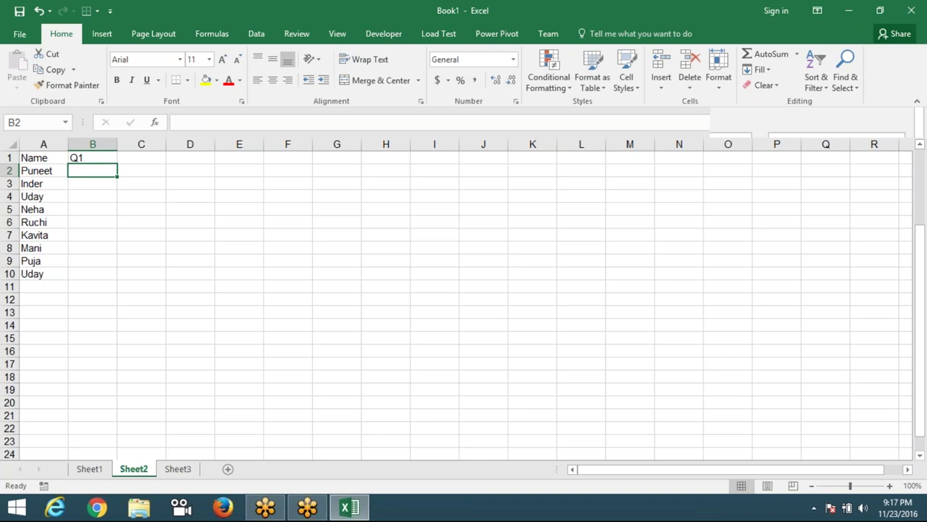
click(92, 157)
key(shift+space)
key(ctrl+plus)
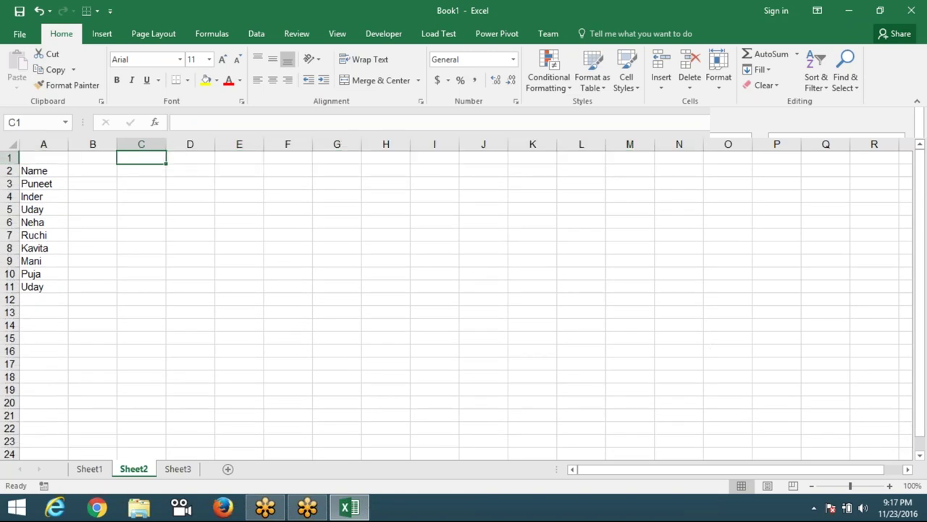
- Put the heading Q in B1 and clear the stray Q from A1
click(44, 157)
text(Q)
click(92, 170)
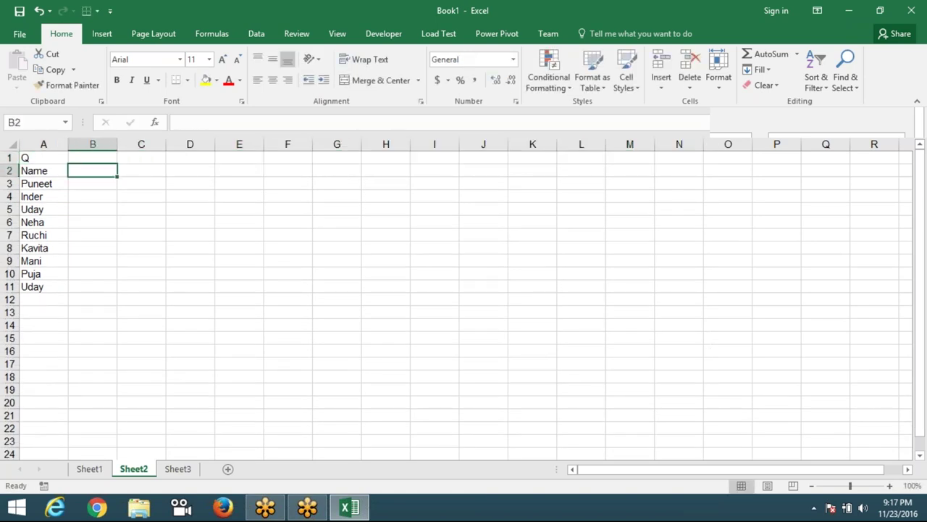
click(92, 157)
click(92, 170)
click(92, 157)
text(q)
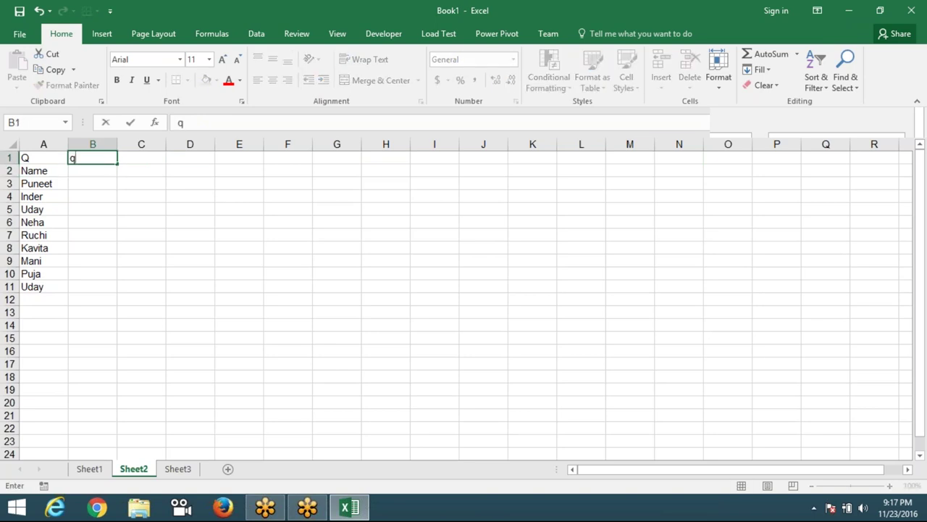
key(BackSpace)
text(Q)
click(43, 157)
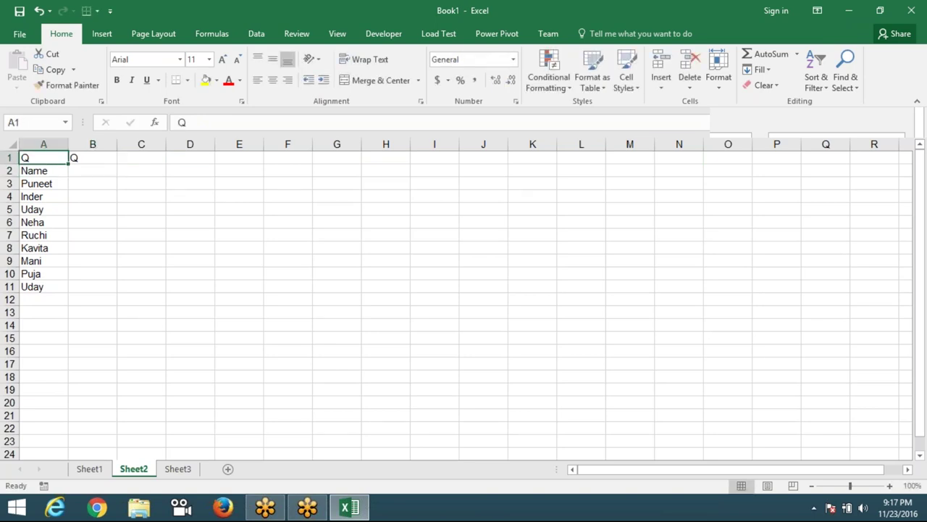
key(Delete)
click(92, 157)
click(92, 170)
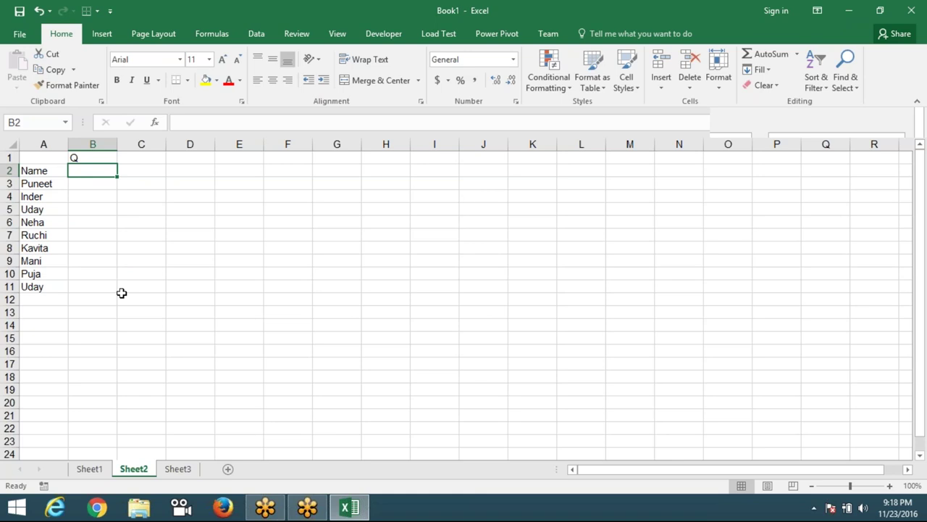
- Enter quarter number 1 in Sheet2's B2, then switch to Sheet1's month table
text(1)
key(Return)
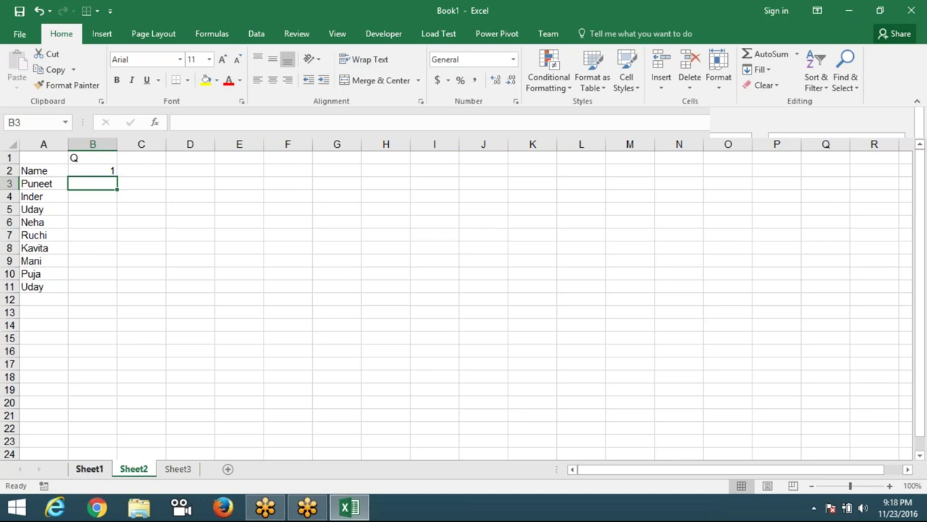
click(86, 471)
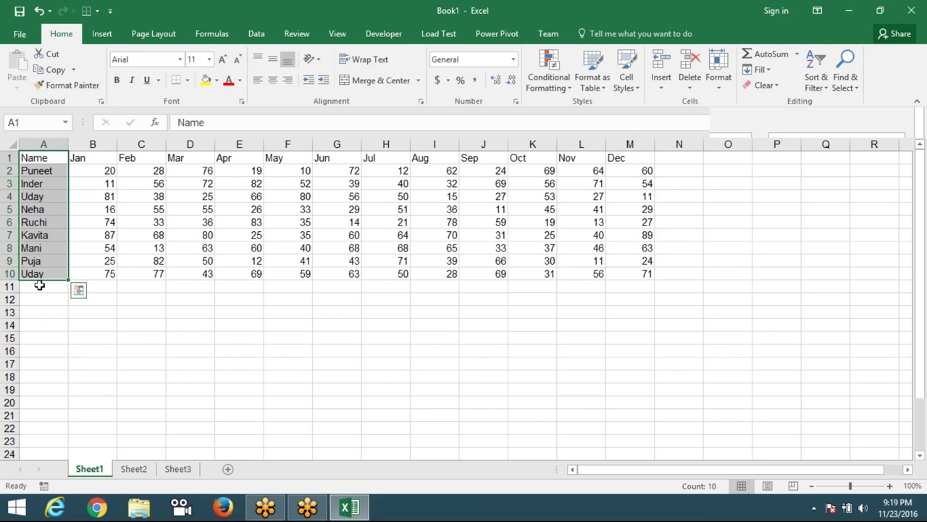
- Inspect Sheet1's month table A1:M10, the Jan–Mar figures B2:D9, header row and Name column
click(98, 197)
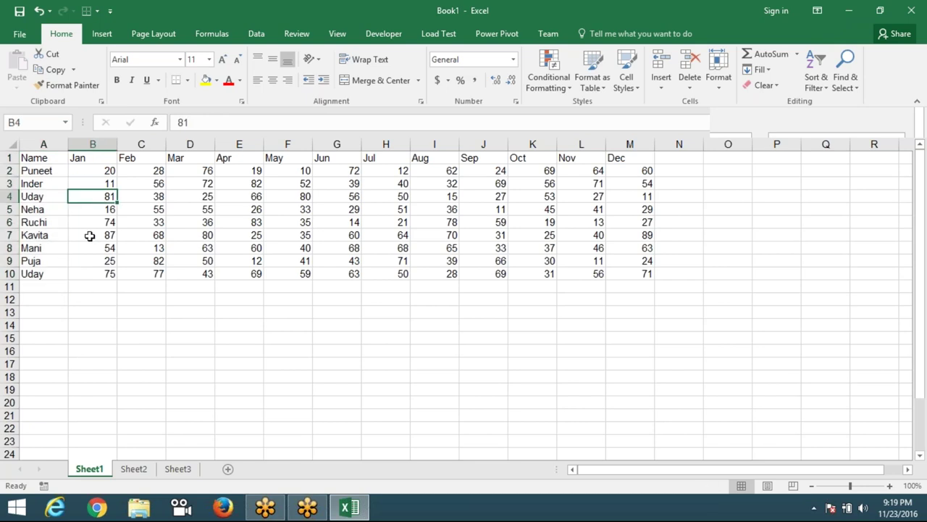
drag(43, 160, 643, 281)
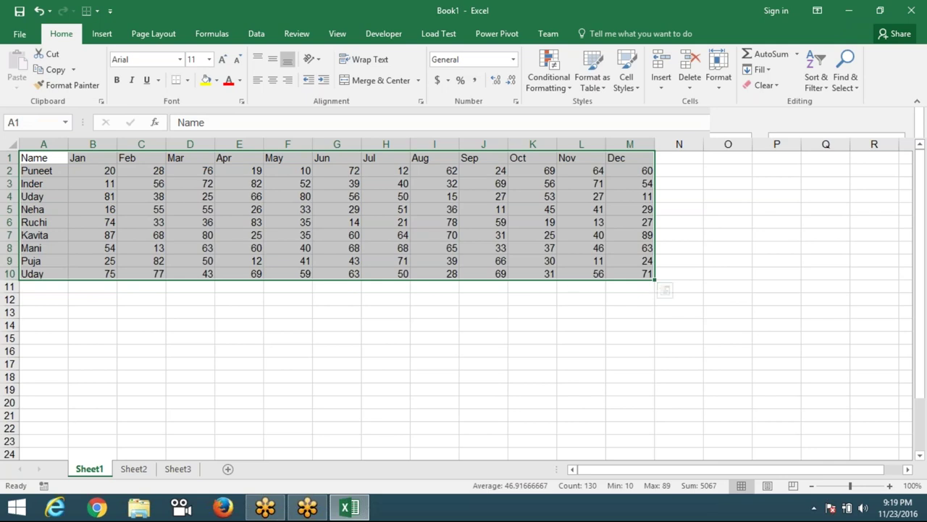
click(333, 262)
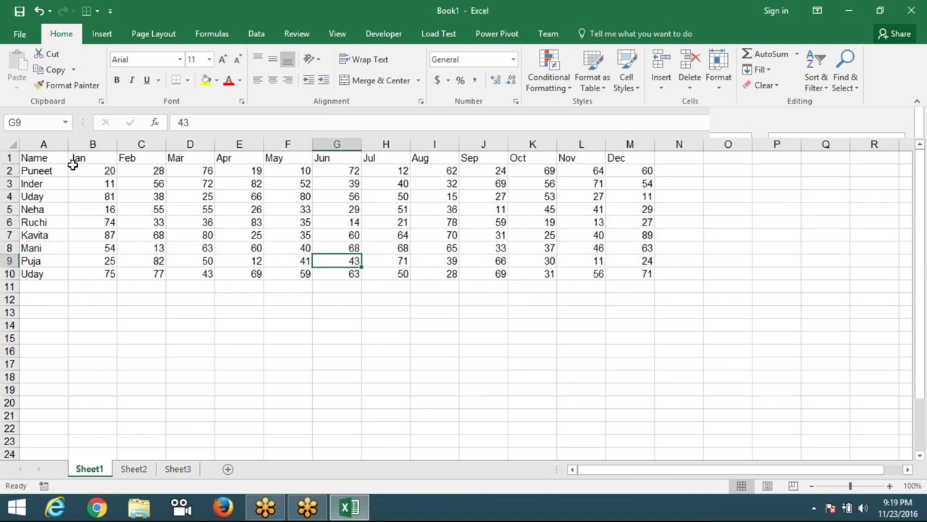
drag(73, 167, 190, 259)
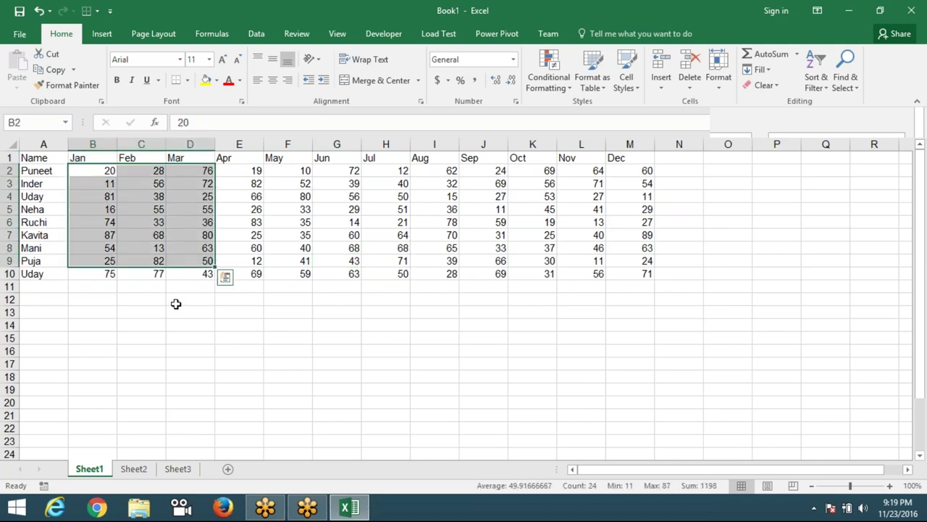
click(176, 306)
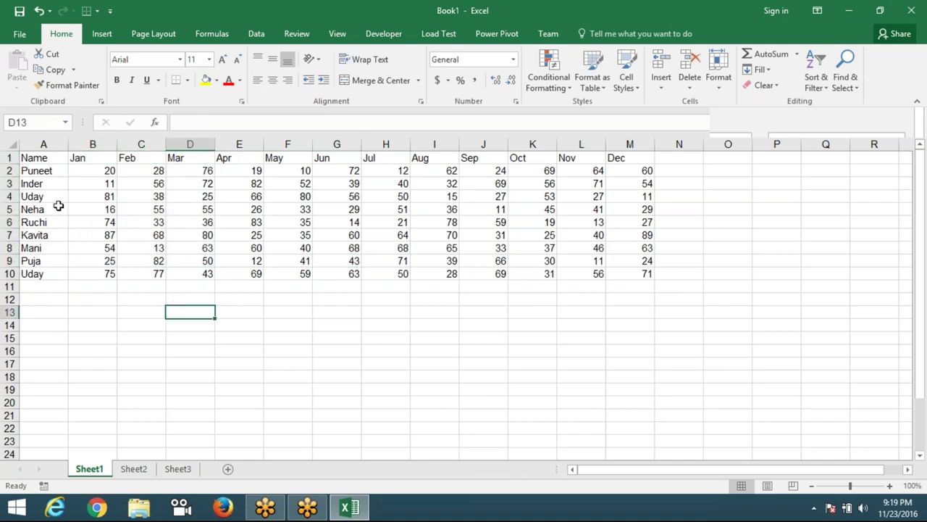
click(10, 157)
click(40, 144)
click(121, 221)
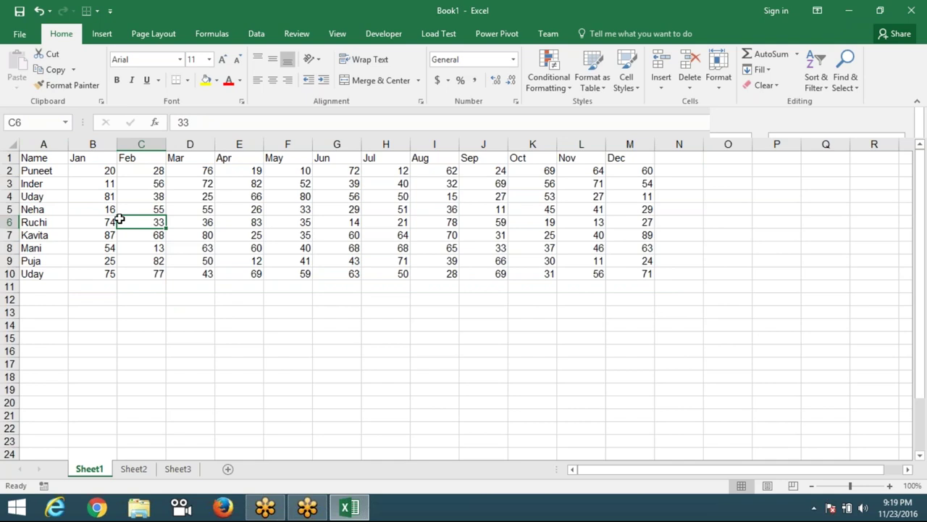
- Switch to Sheet2 and check the Name header in A2
click(143, 469)
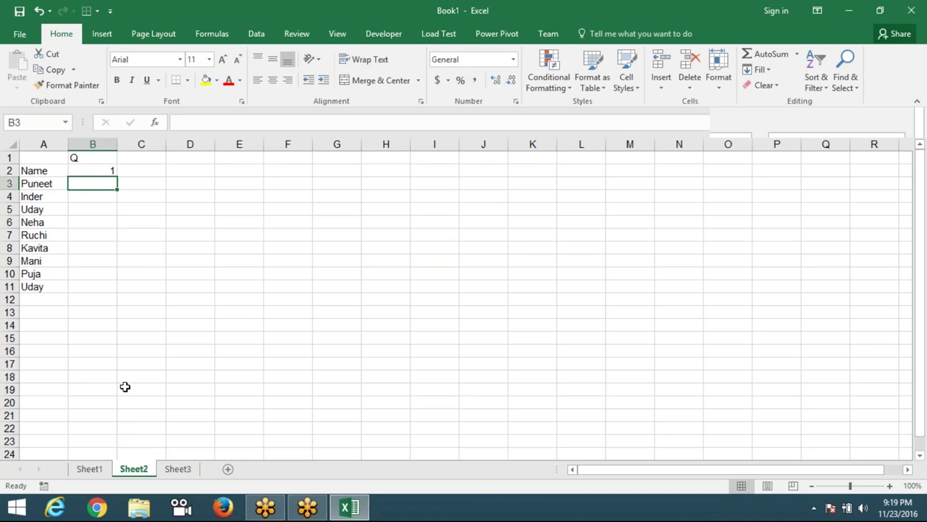
click(46, 170)
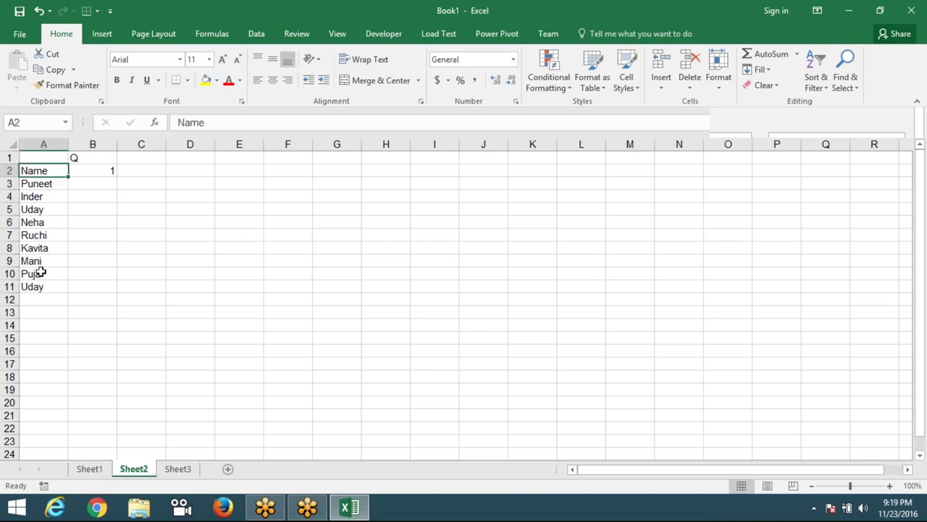
click(94, 471)
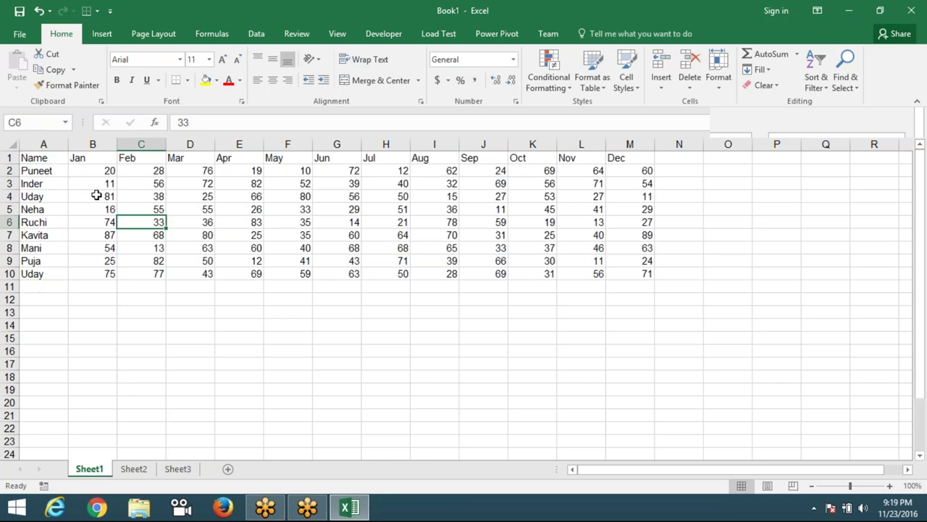
click(133, 469)
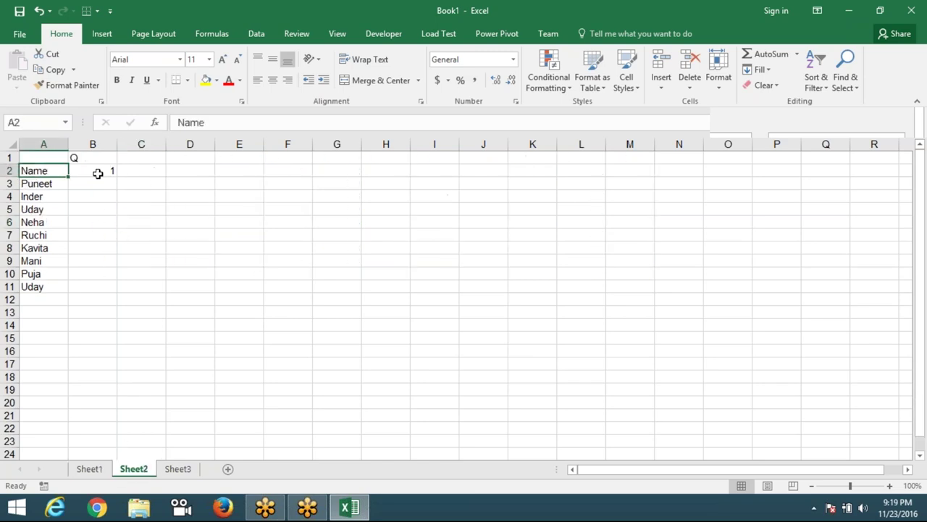
drag(93, 156, 93, 170)
key(ctrl+c)
key(Delete)
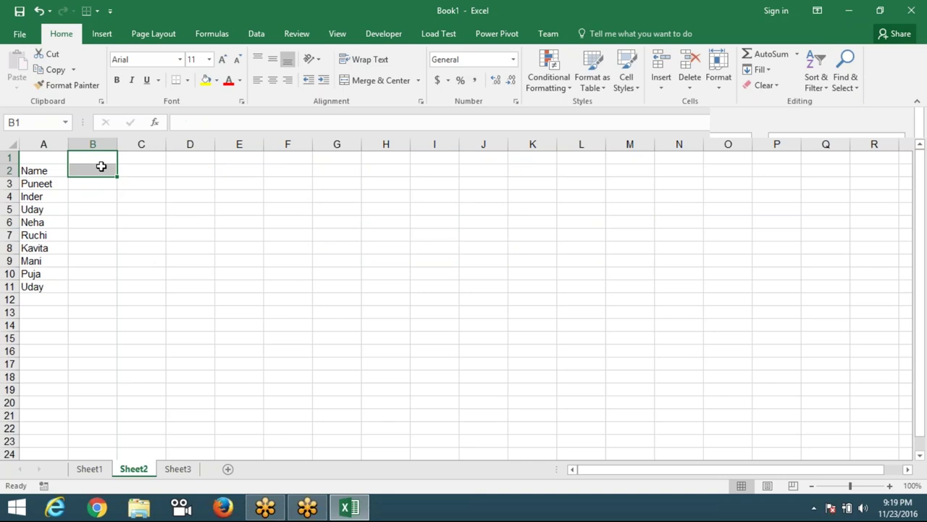
click(101, 166)
text(Jan)
key(Return)
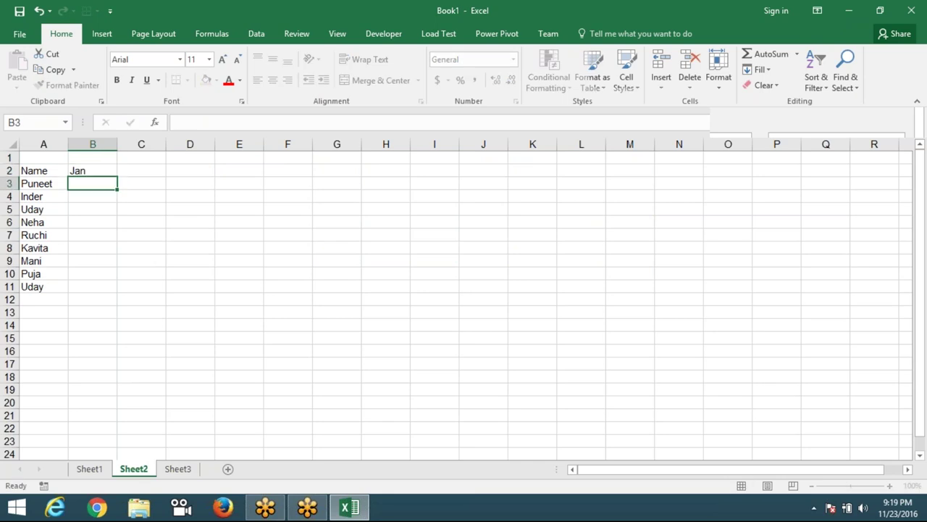
click(93, 170)
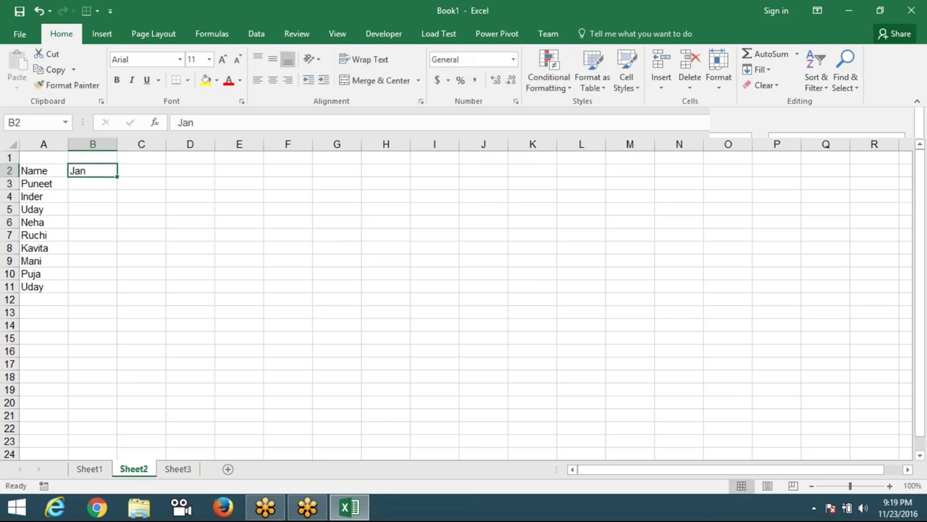
click(93, 158)
click(92, 170)
key(Delete)
click(93, 157)
key(ctrl+v)
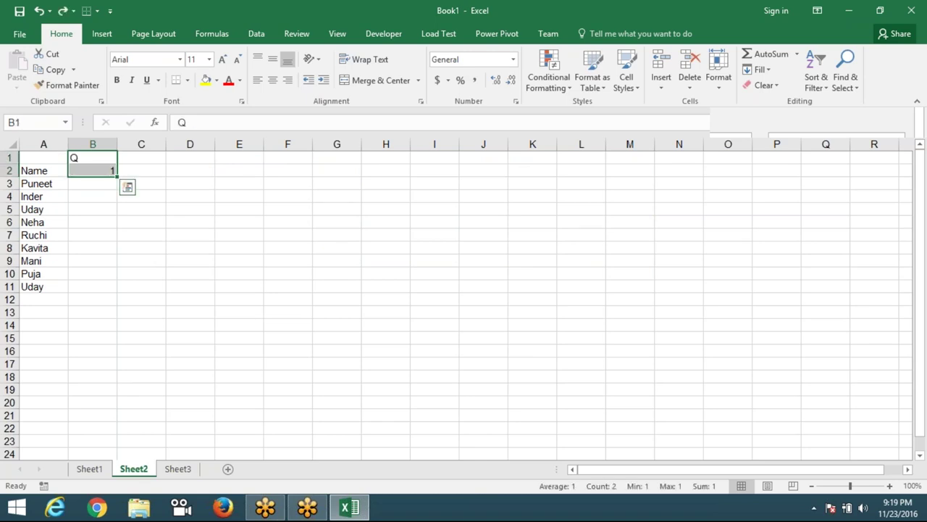
click(93, 170)
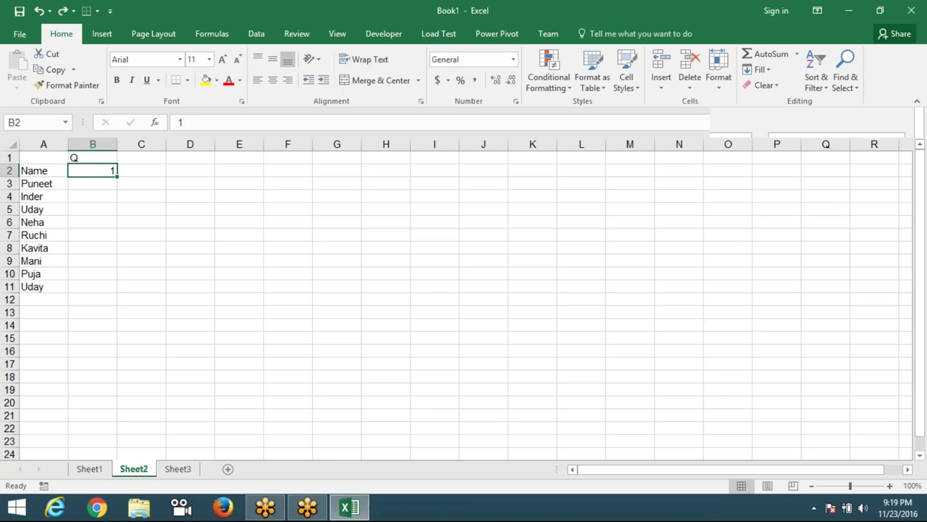
key(Down)
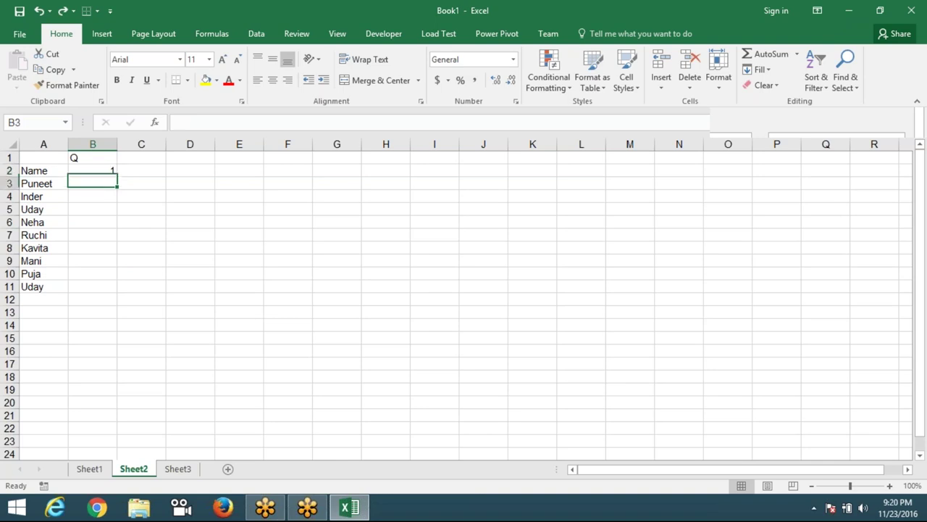
key(Up)
key(Down)
click(93, 170)
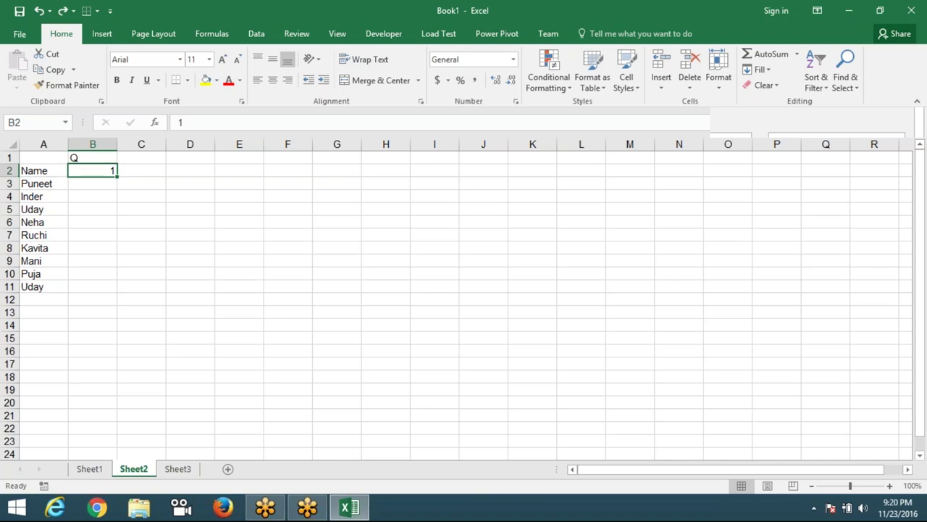
click(141, 170)
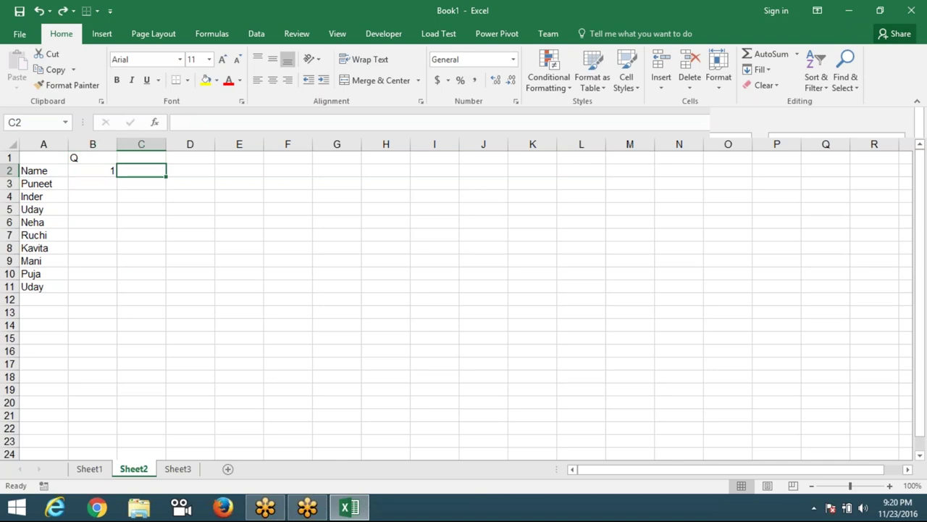
- Enter =CHOOSE(B2,"Jan","Apr","Jul","Oct") in C2, returning Jan
text(=)
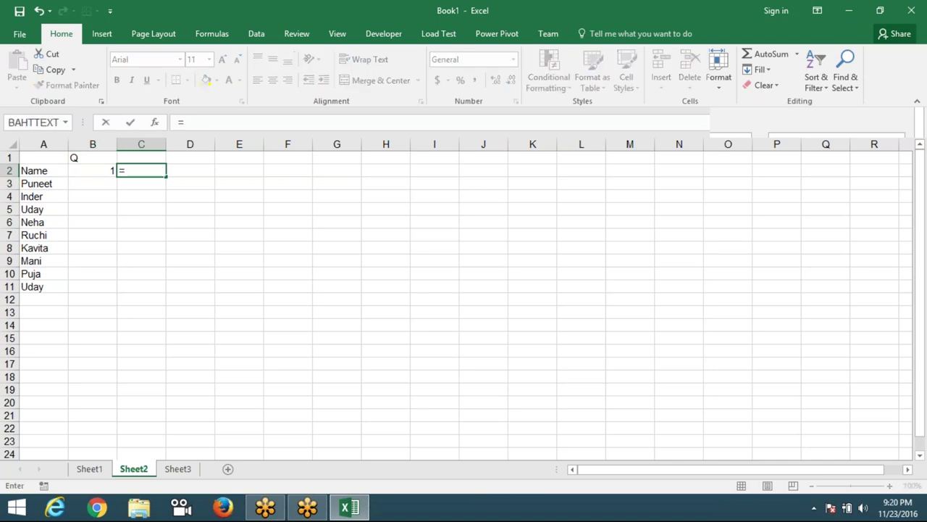
text(c)
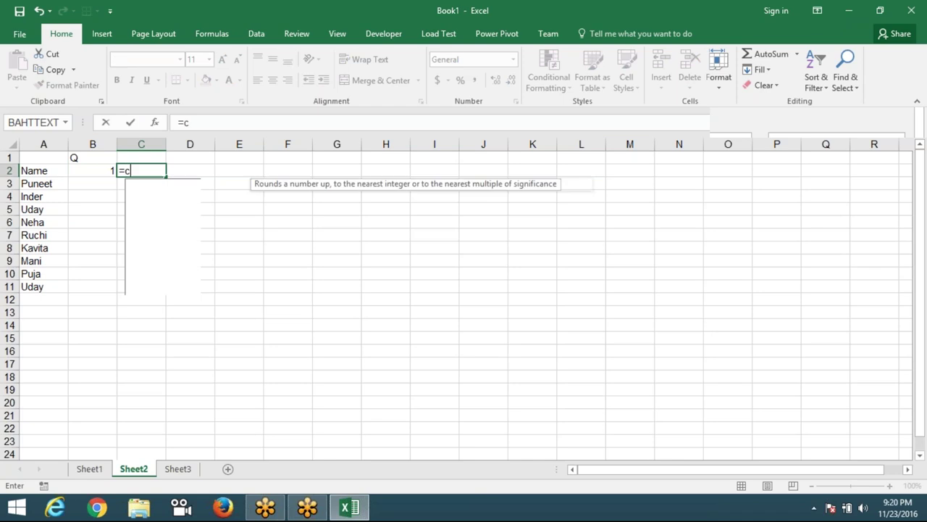
text(hoo)
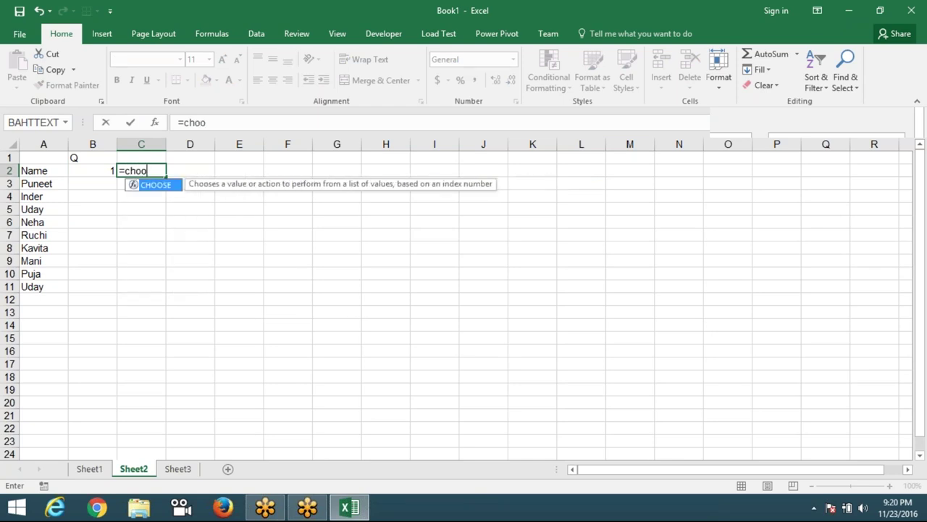
key(Tab)
key(Left)
text(,)
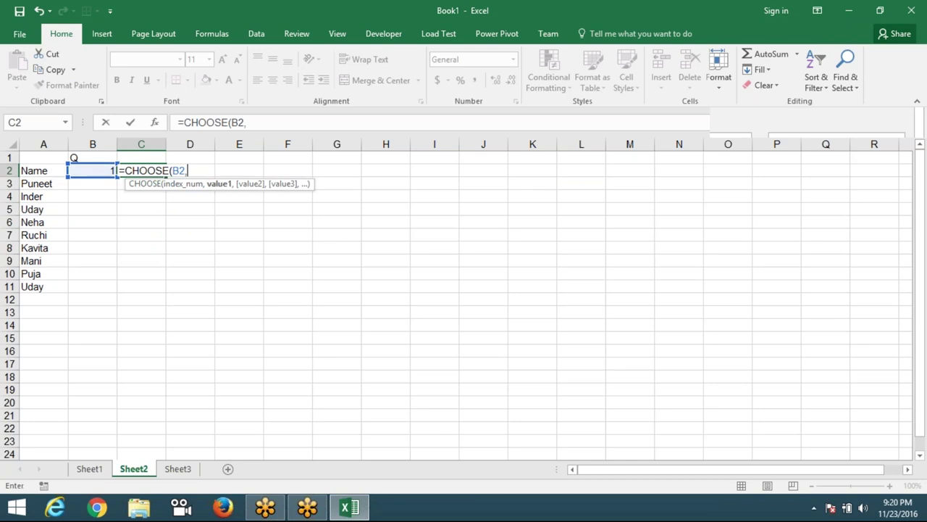
key(shift+F10)
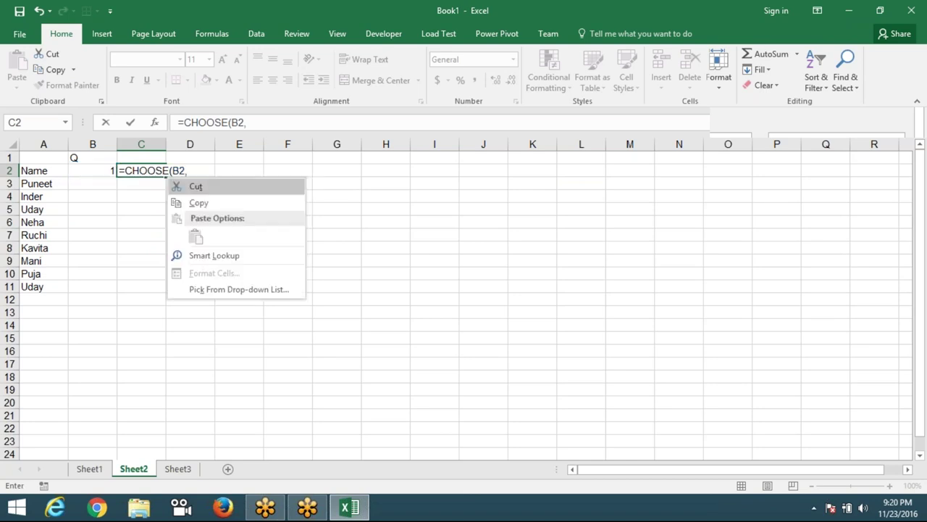
key(Escape)
text(")
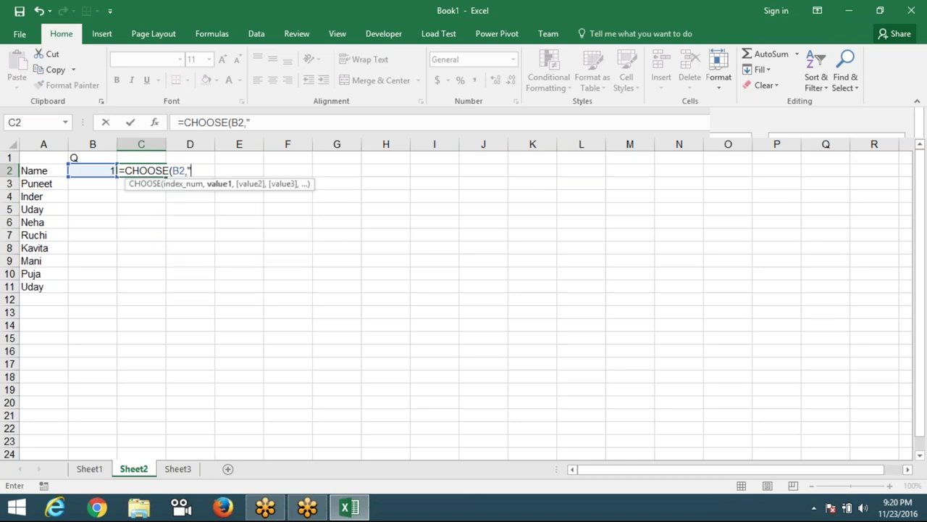
text(Jan",)
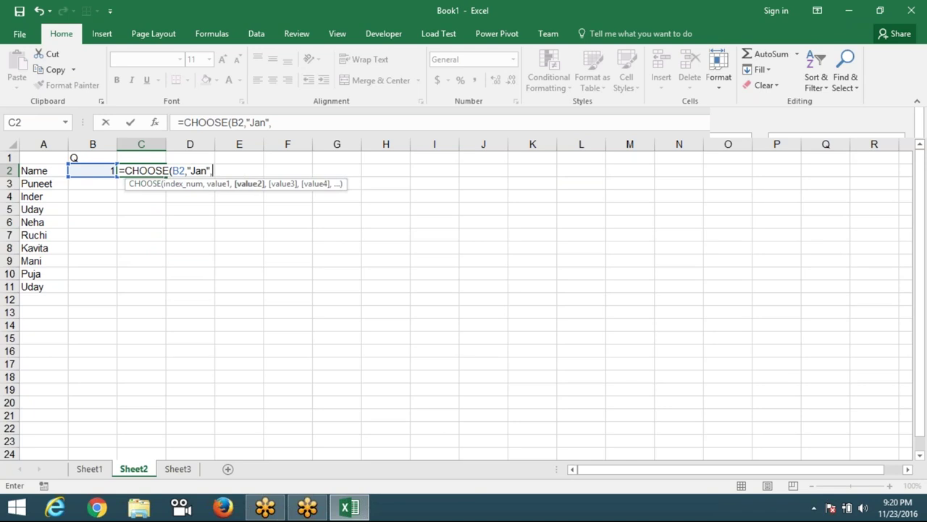
text("Ap)
text(r)
key(BackSpace)
key(BackSpace)
key(BackSpace)
text(Apr)
text(",)
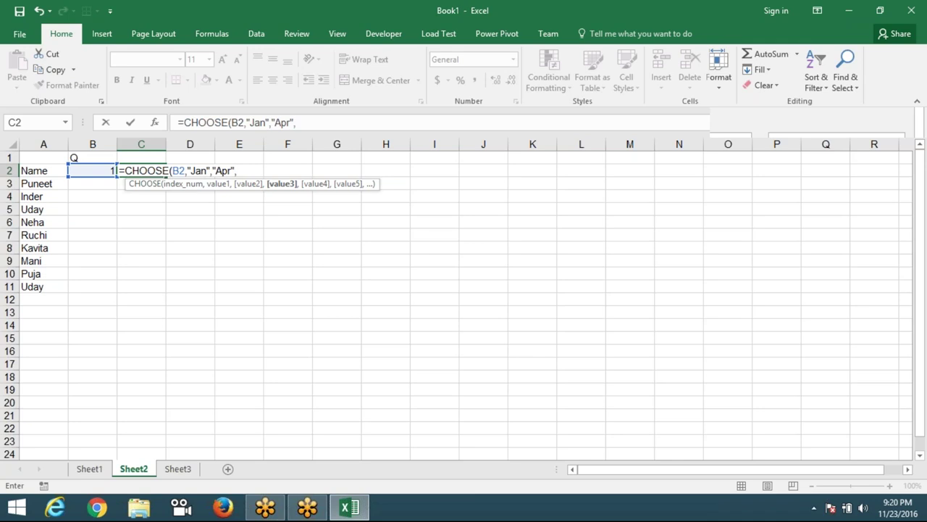
text(")
text(Jul")
text(,)
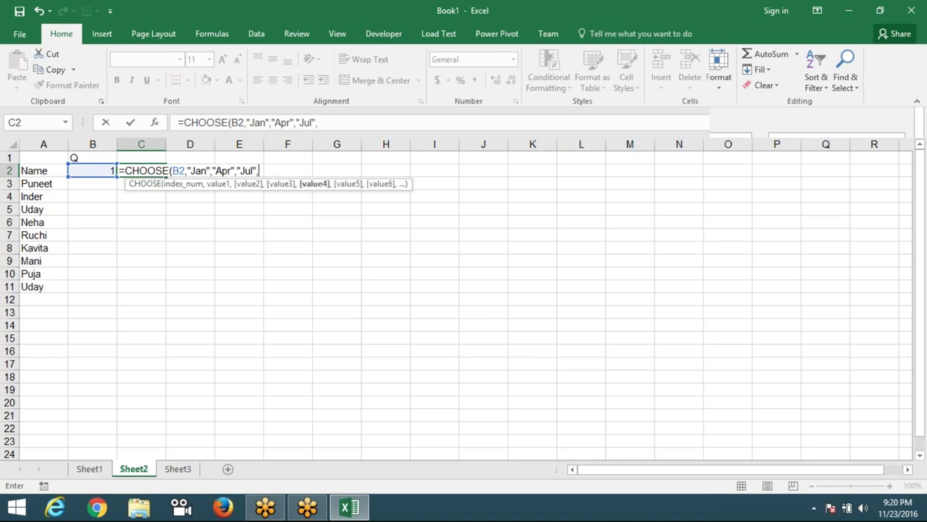
text(Se)
key(BackSpace)
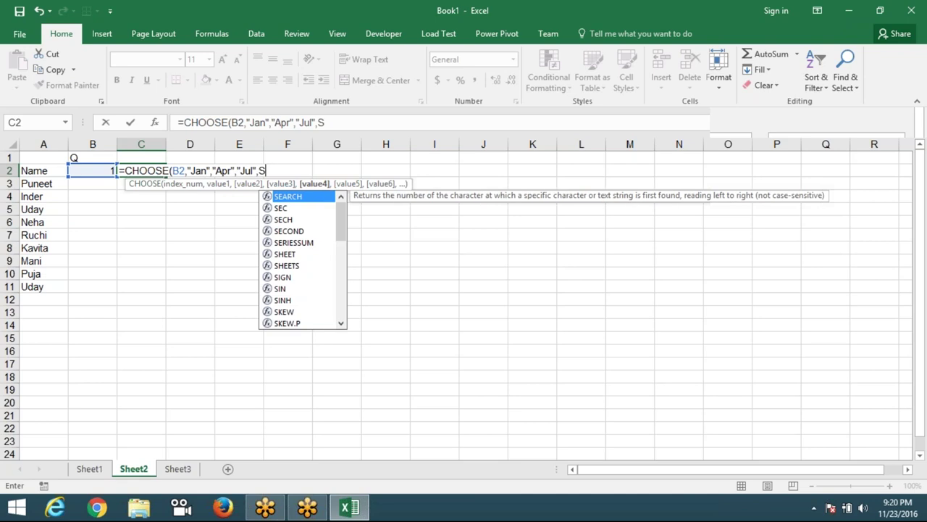
key(BackSpace)
text("Oc)
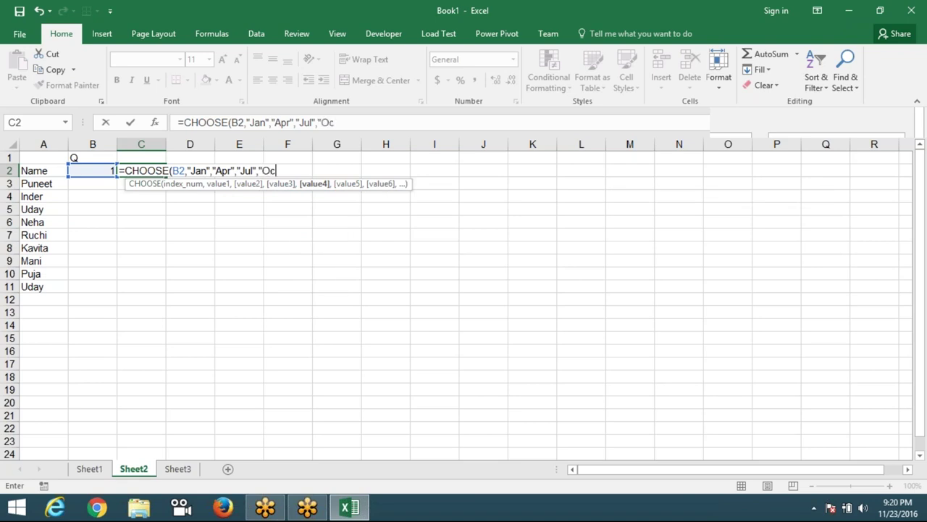
text(t")
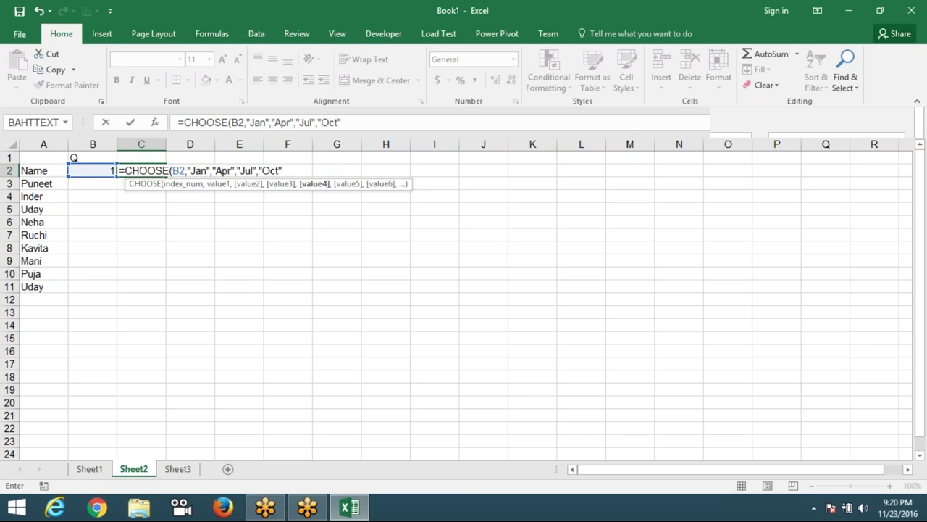
text())
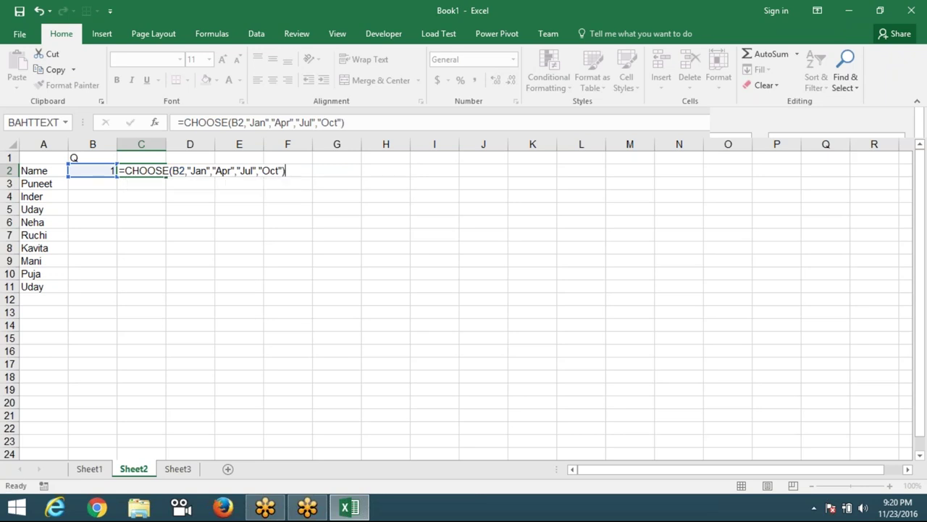
key(Return)
click(141, 170)
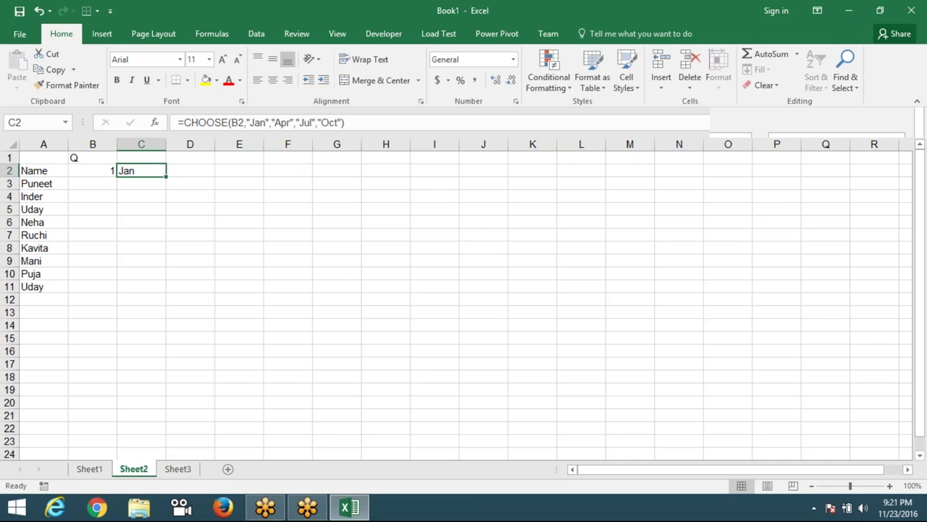
- Review the helper cells B2, B3, C2 and C3, ending on D2
click(142, 184)
click(93, 184)
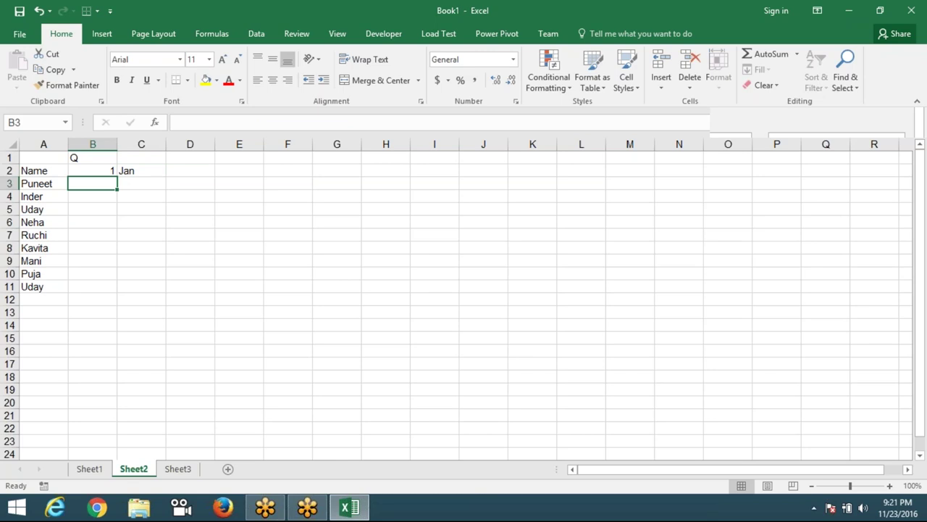
click(93, 170)
click(141, 171)
click(190, 170)
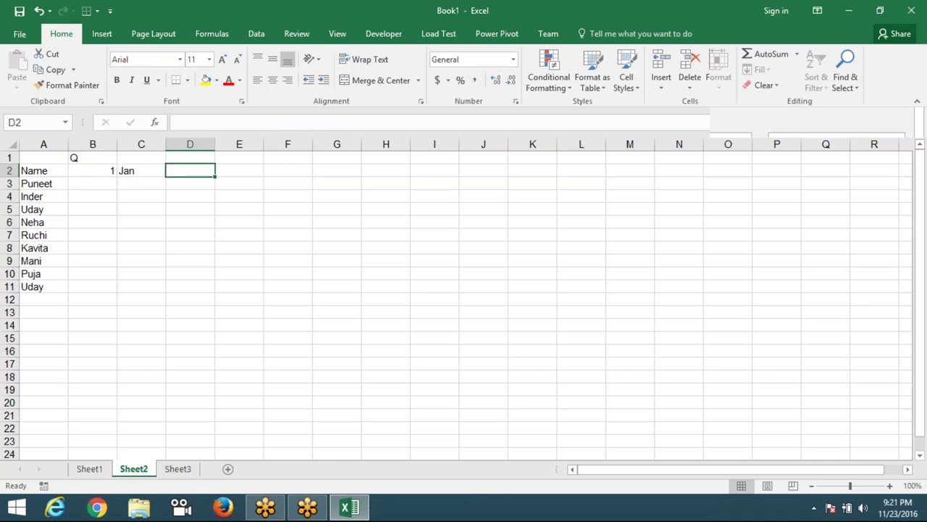
- Enter =MATCH(C2,Sheet1!1:1,0) in D2 to get Jan's column position 2
text(=mat)
key(Tab)
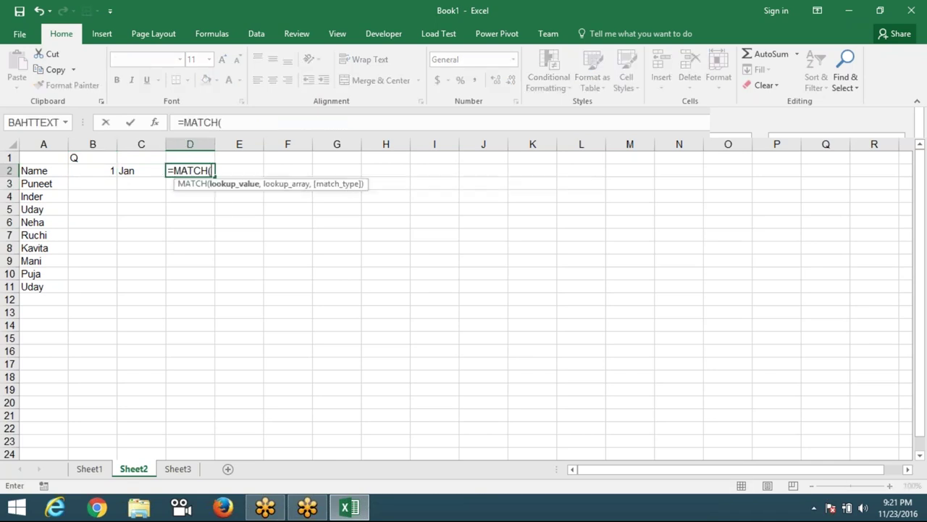
click(141, 170)
text(,)
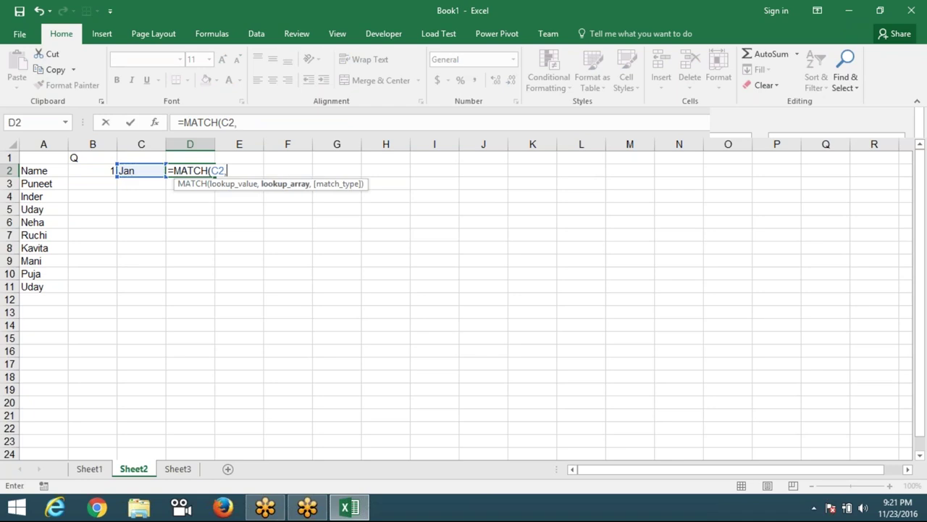
click(87, 470)
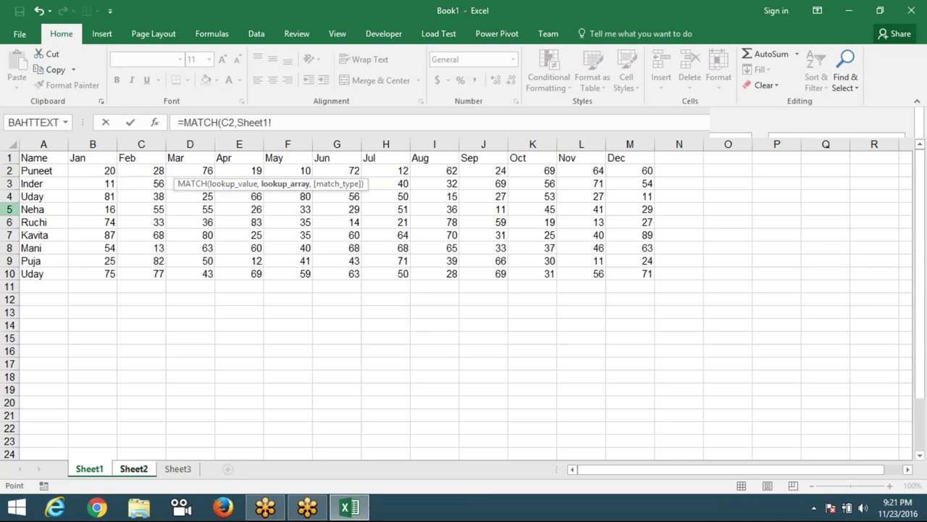
click(10, 157)
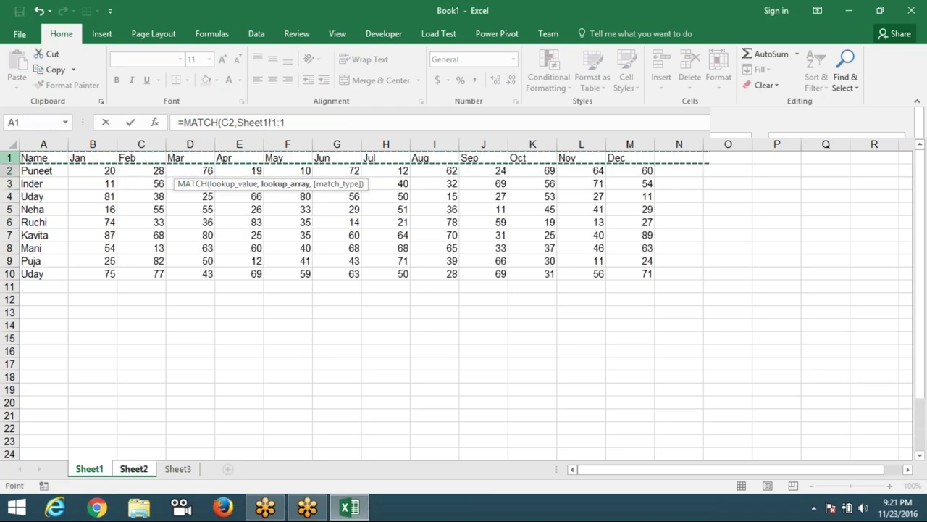
text(,)
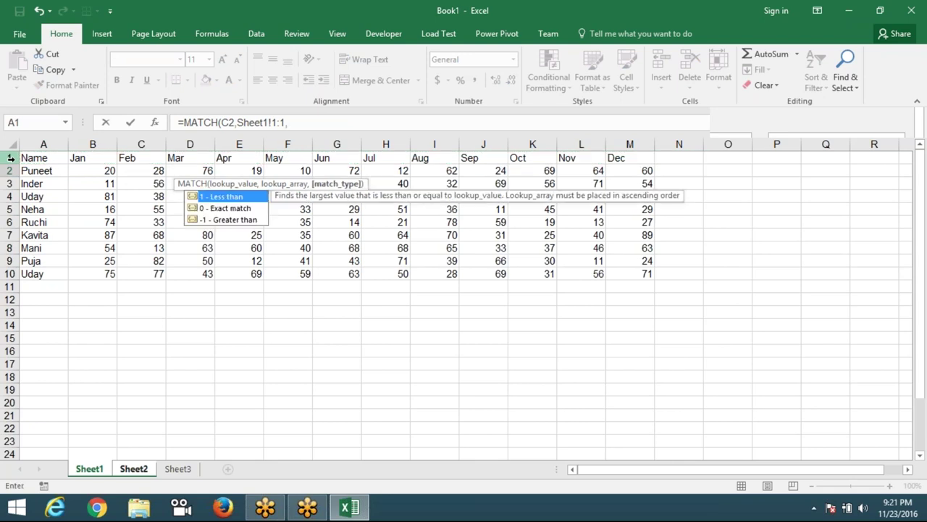
text(0)
key(Return)
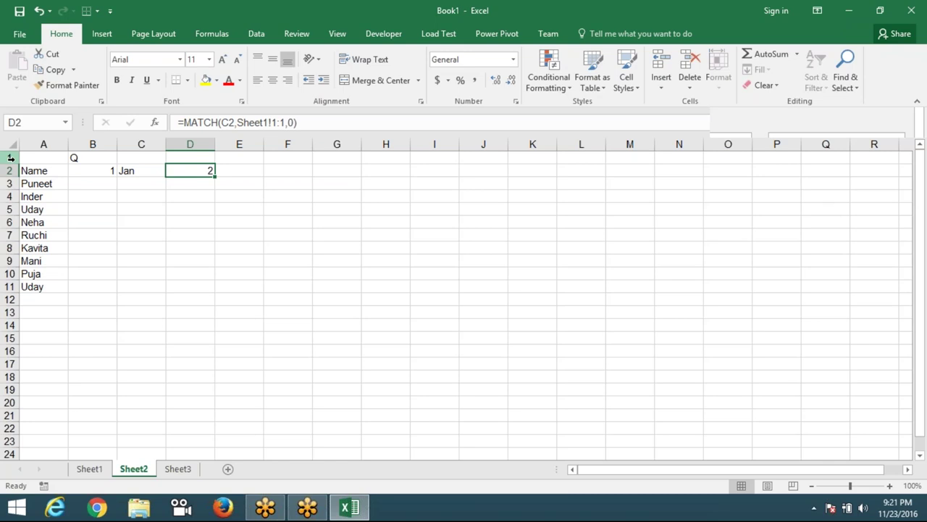
key(Left)
key(Left)
key(Right)
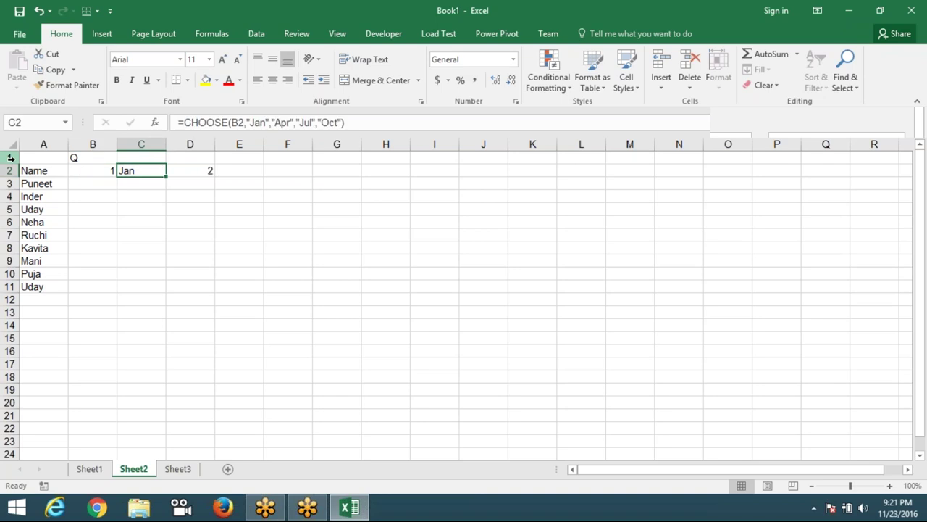
key(Right)
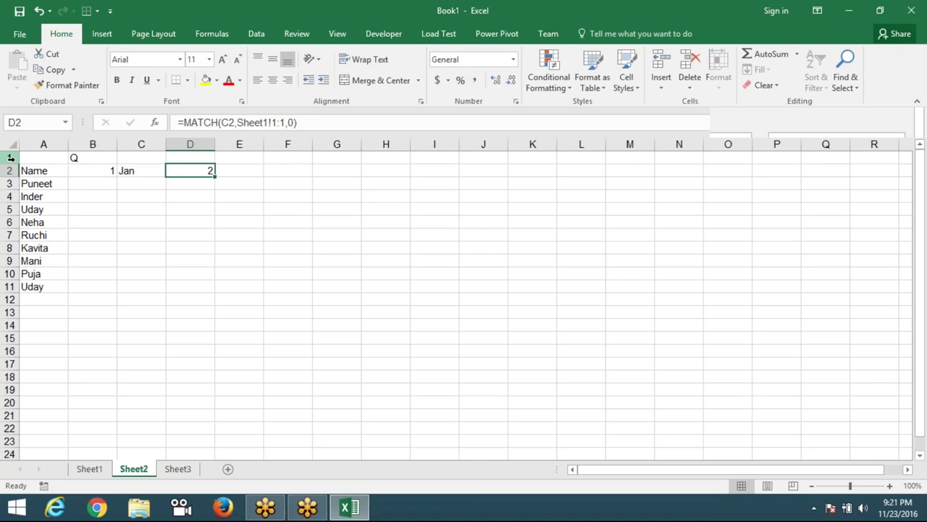
key(Right)
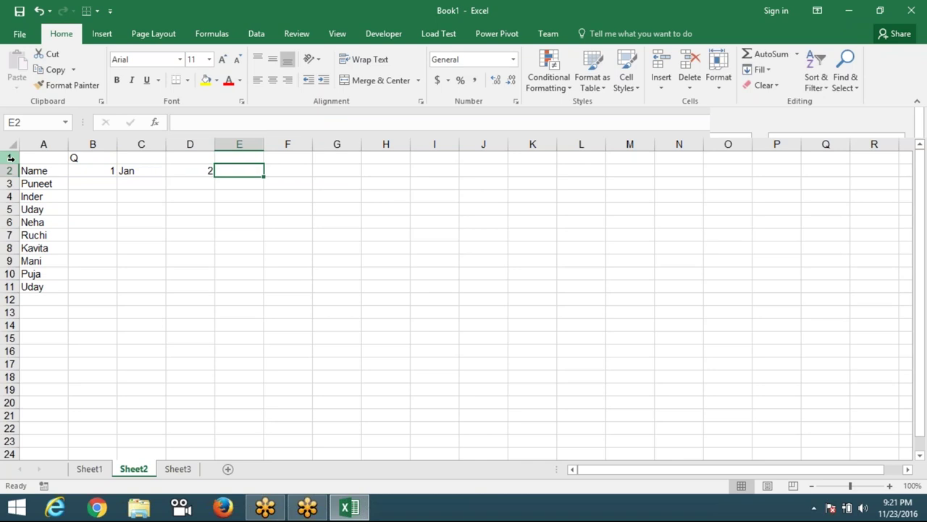
- Enter =ADDRESS(1,D2) in E2, returning $B$1
text(=a)
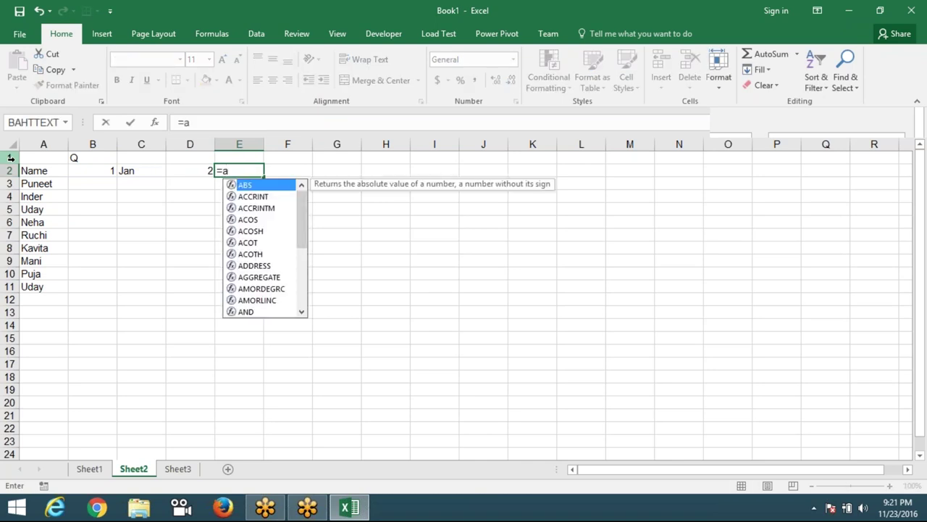
text(d)
key(Tab)
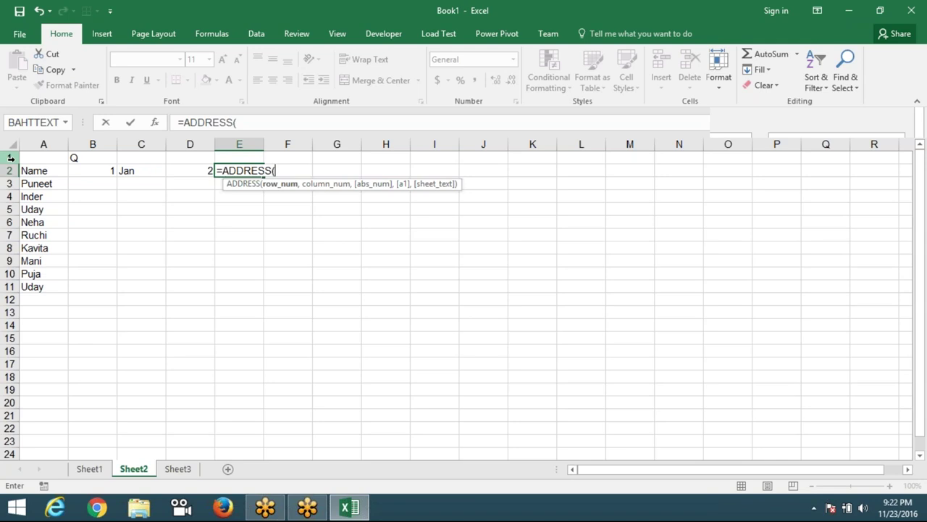
text(1,)
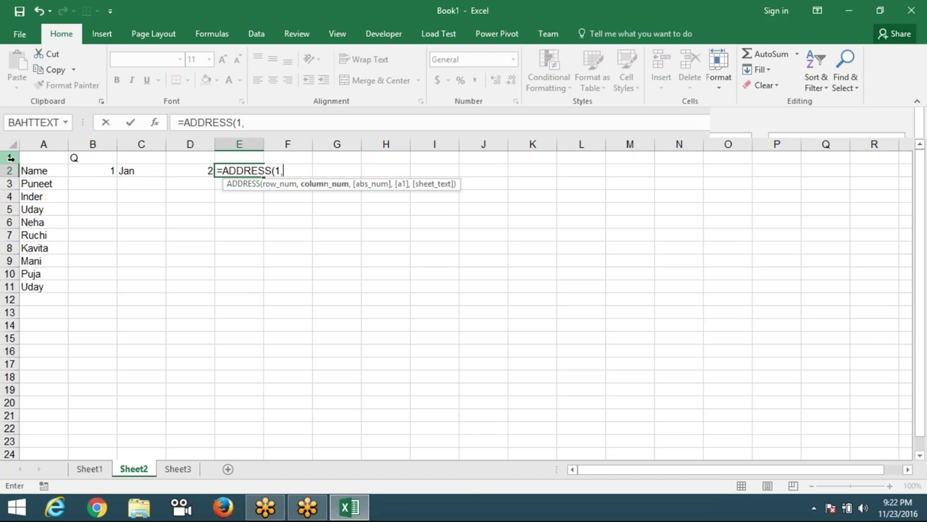
key(Left)
key(Return)
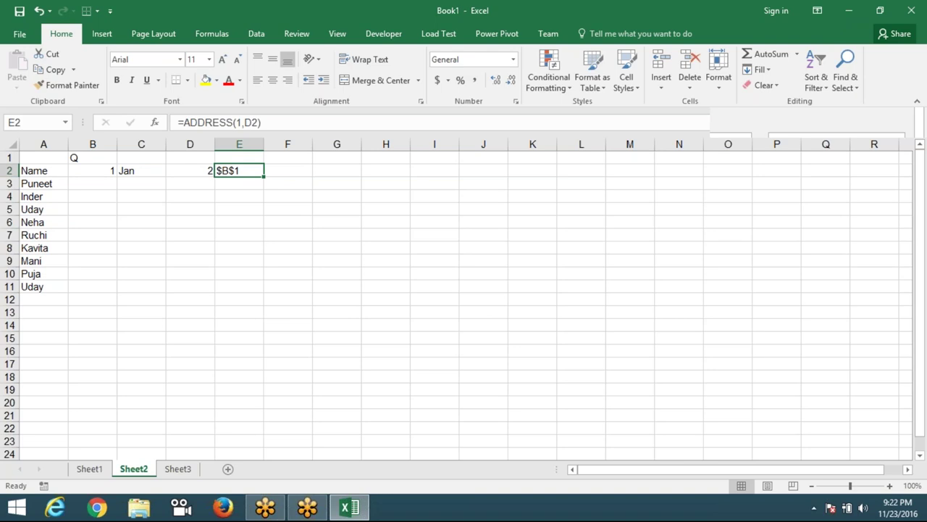
click(288, 170)
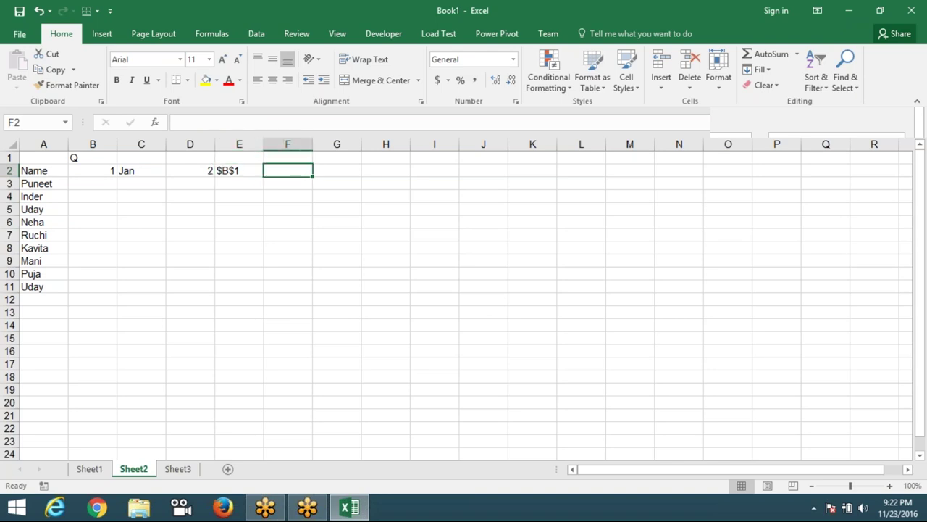
- Attempt an ADDRESS formula in F2, abandoning it after the too-few-arguments error
text(-)
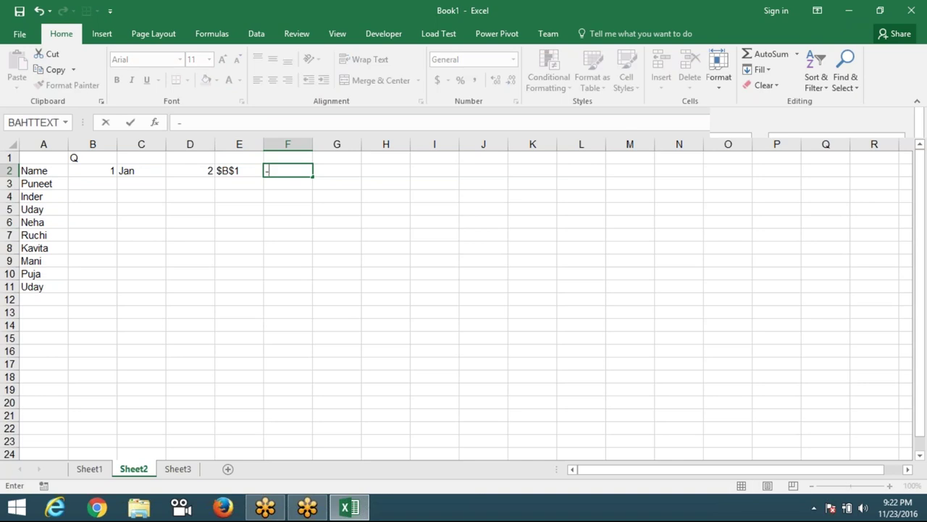
text(ad)
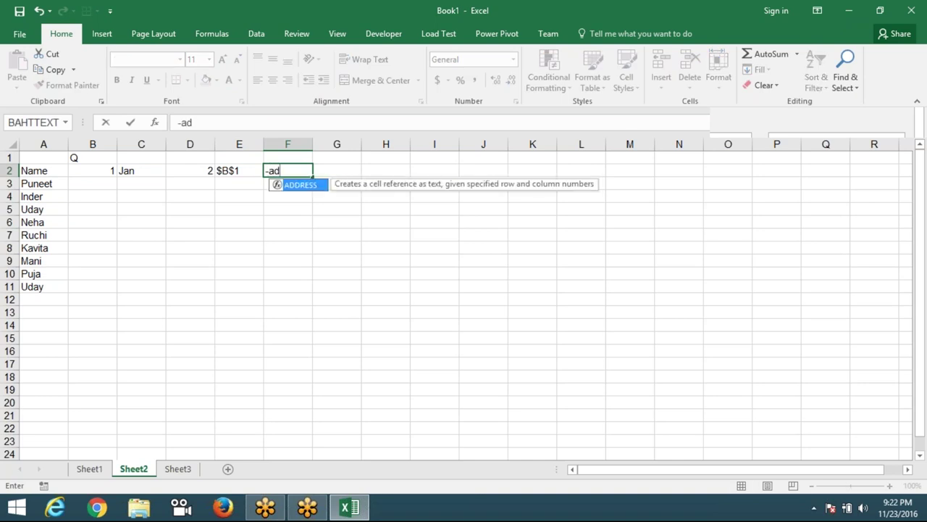
key(BackSpace)
key(BackSpace)
key(BackSpace)
text(=)
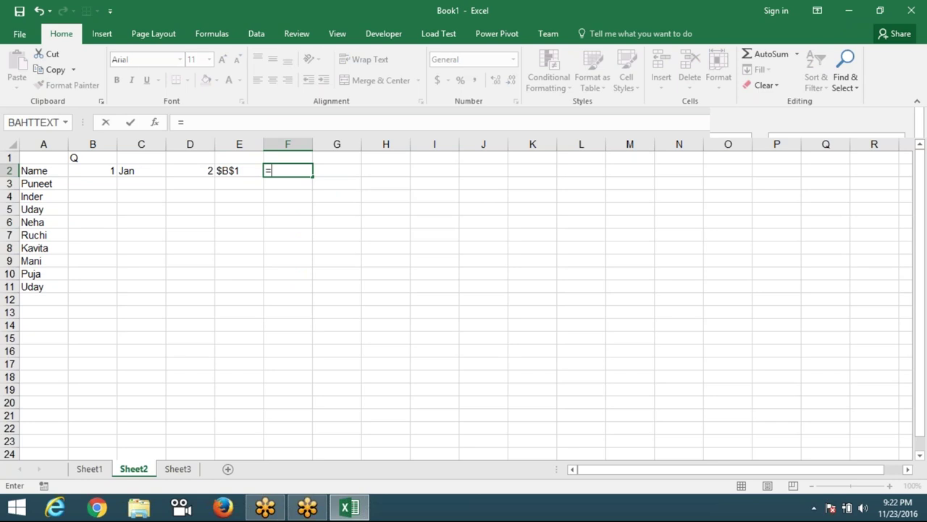
text(ad)
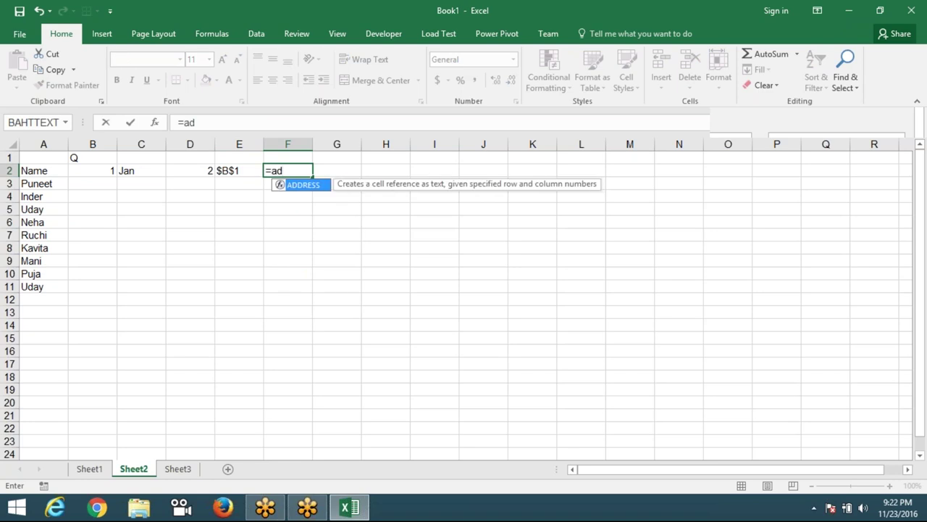
key(Tab)
key(Left)
key(Left)
text(+)
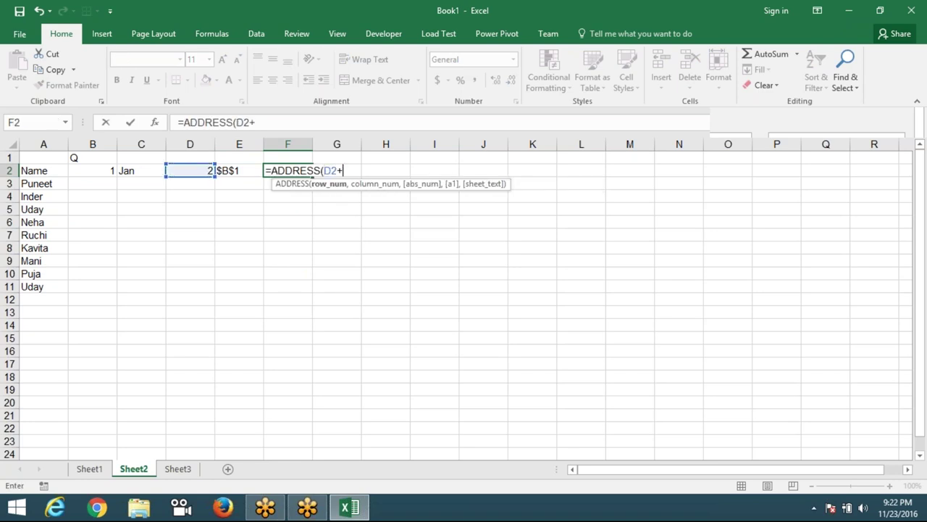
text(2)
key(Return)
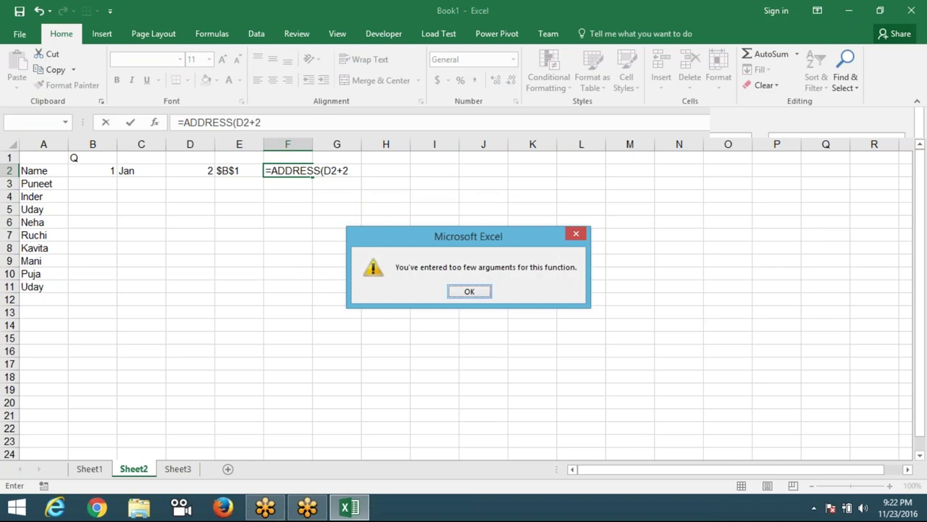
key(Return)
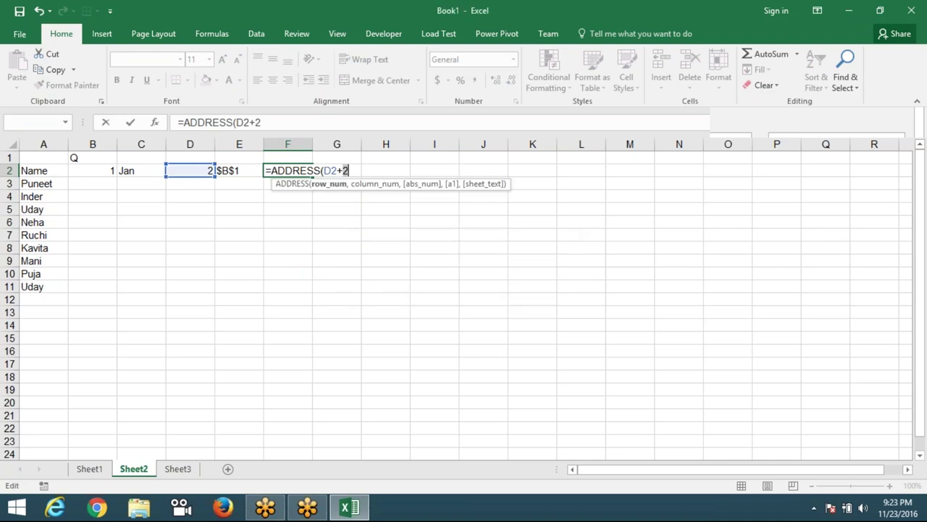
key(Right)
text(,)
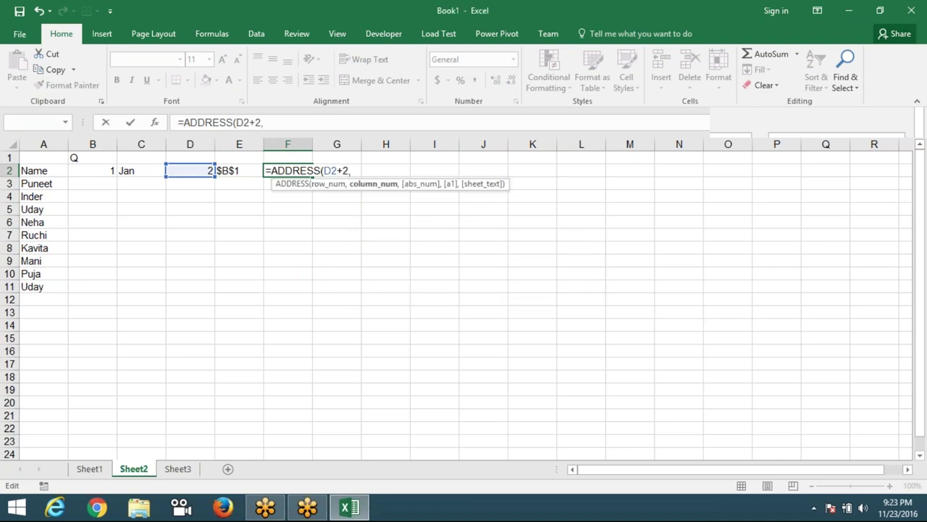
key(BackSpace)
key(BackSpace)
key(BackSpace)
key(BackSpace)
key(BackSpace)
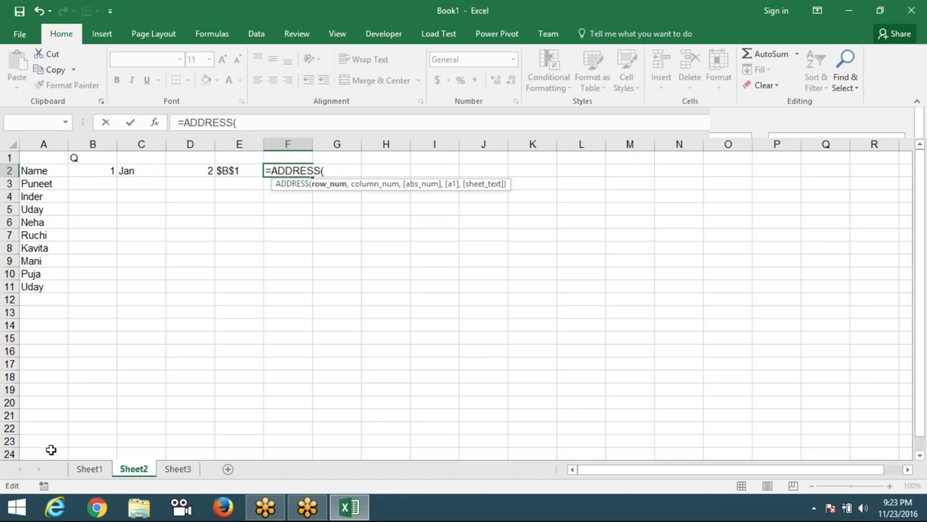
key(Escape)
click(81, 469)
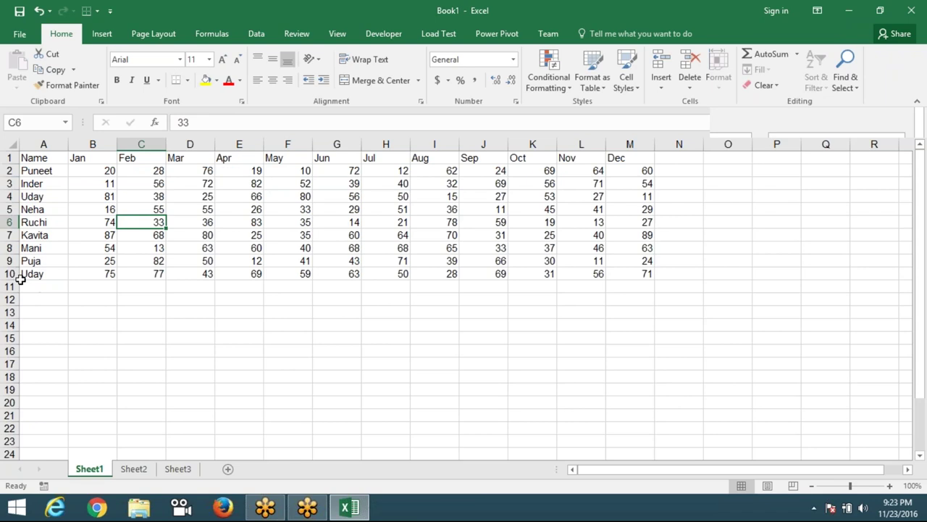
click(133, 468)
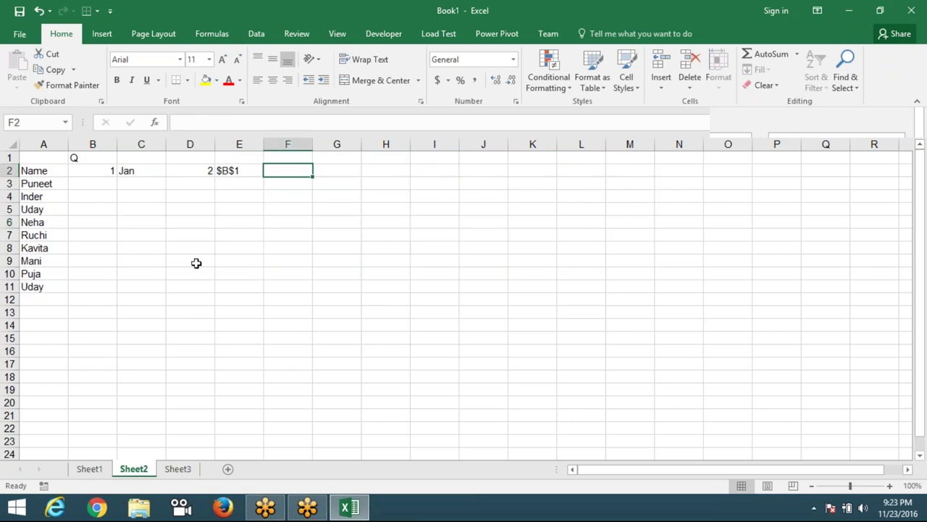
- Enter =ADDRESS(10,D2+2) in F2, returning $D$10
text(=ad)
key(Tab)
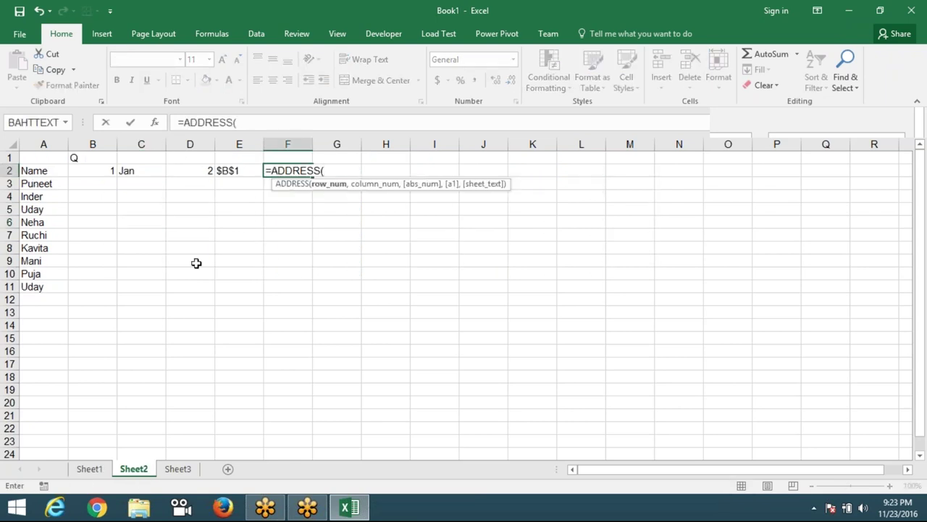
text(10,)
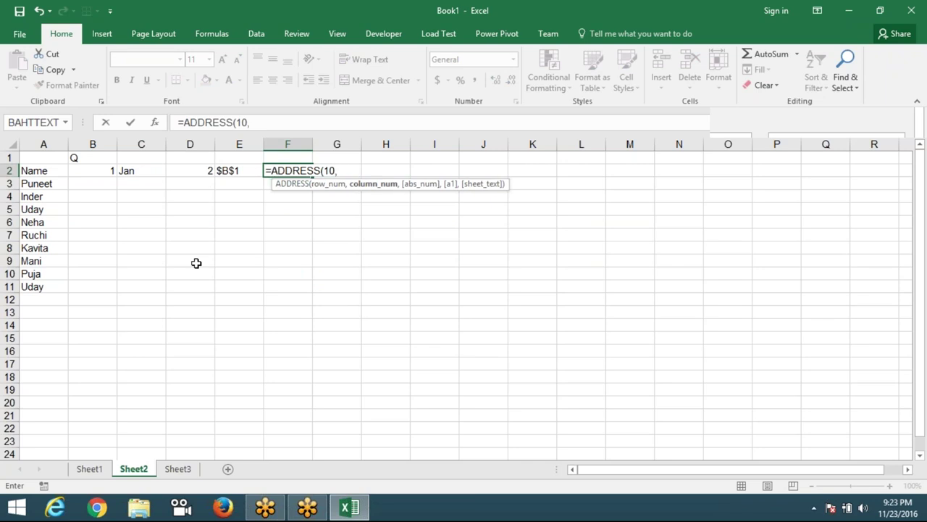
key(Left)
key(Left)
text(+)
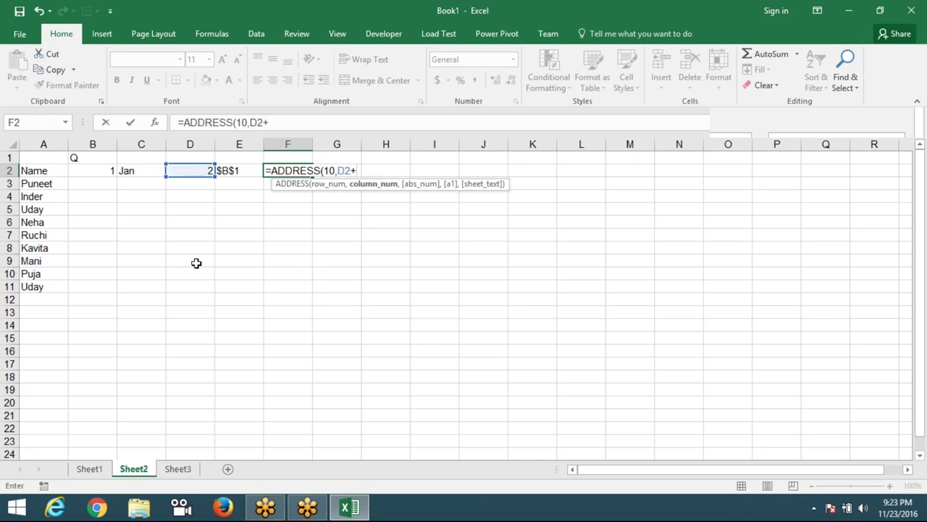
text(2)
text())
key(Return)
key(Up)
key(Right)
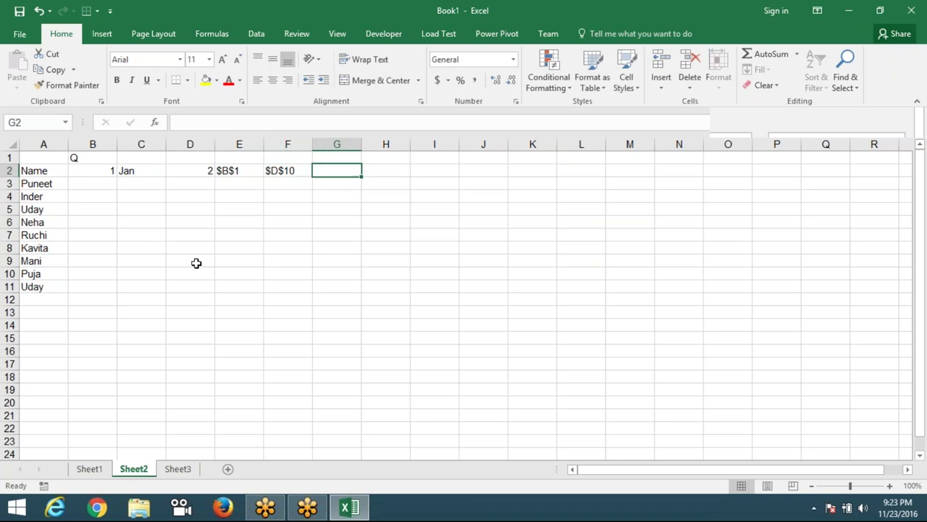
- Enter =E2&":"&F2 in G2 to build the range text $B$1:$D$10
text(=)
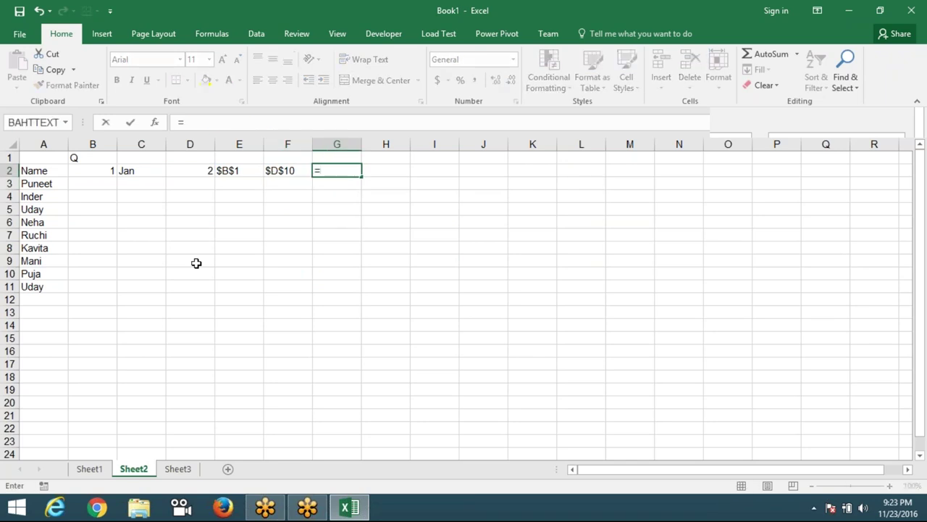
key(Left)
key(Left)
text(&)
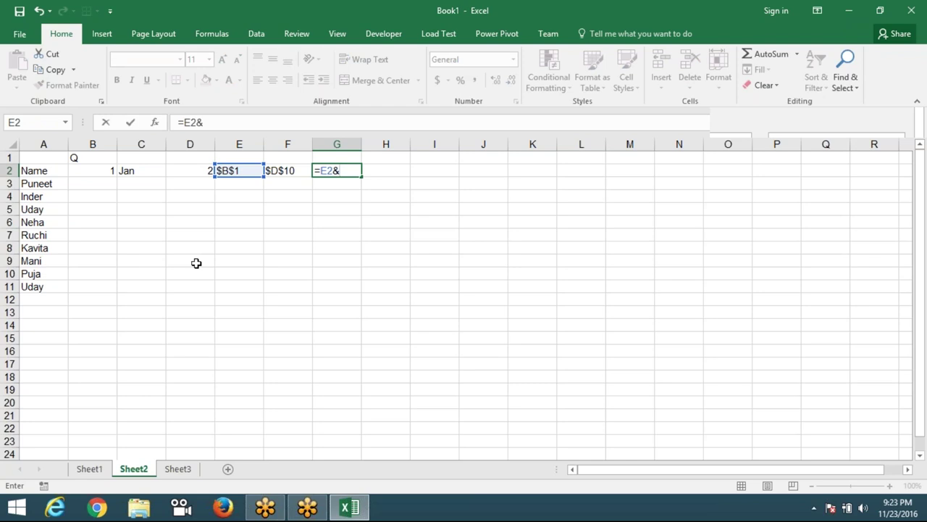
text(")
text("&F2)
key(Return)
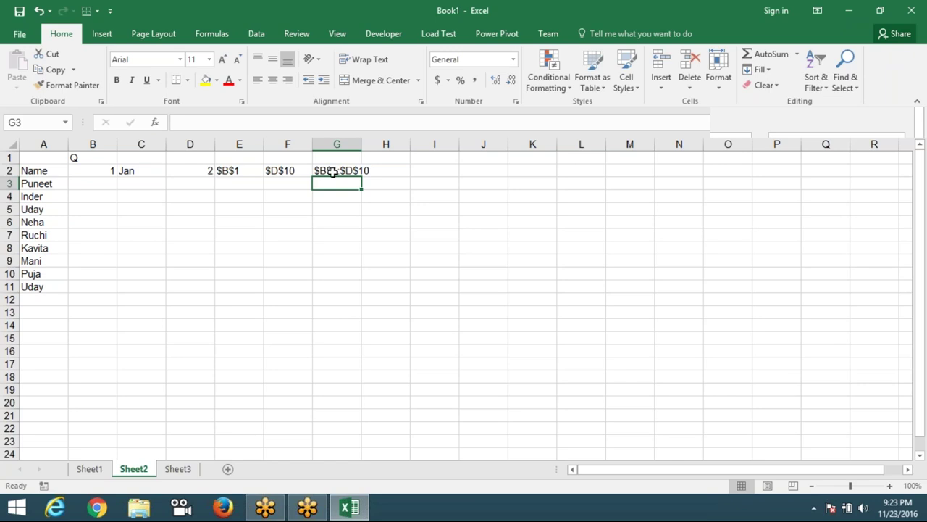
click(337, 171)
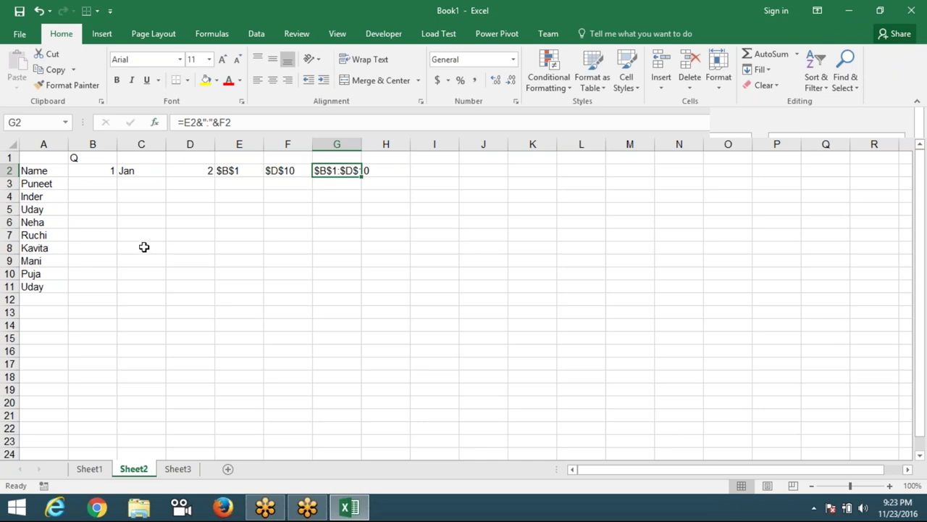
click(86, 183)
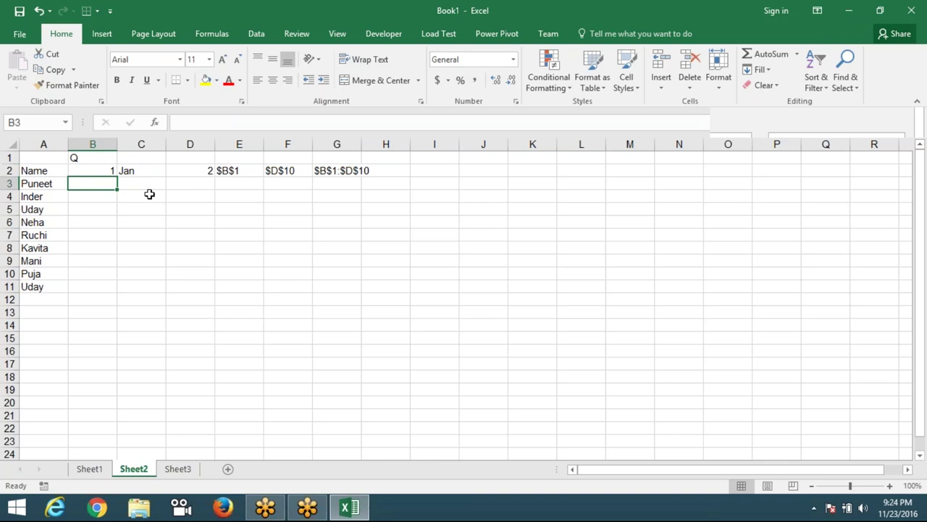
- Enter =SUM(INDIRECT(G2)) in B3, accepting the correction and dismissing the circular reference warning
text(=sum)
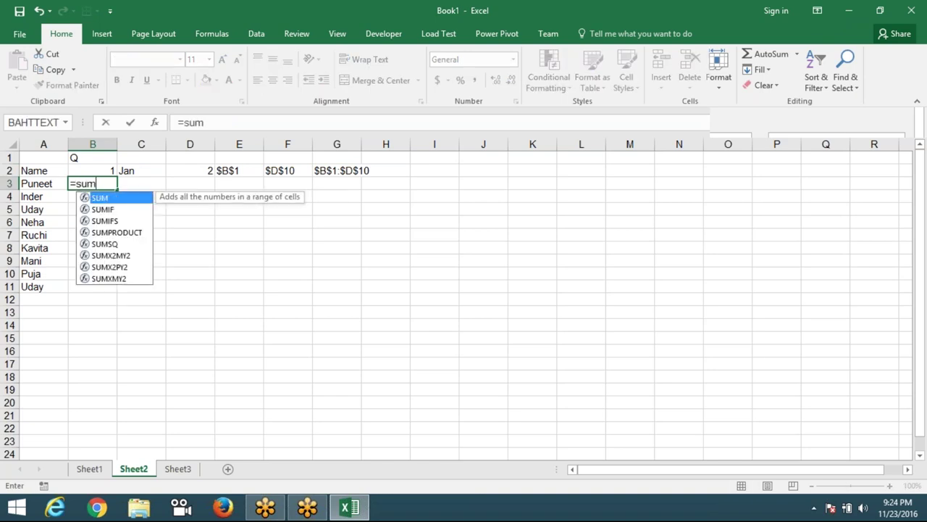
key(Tab)
text(ind)
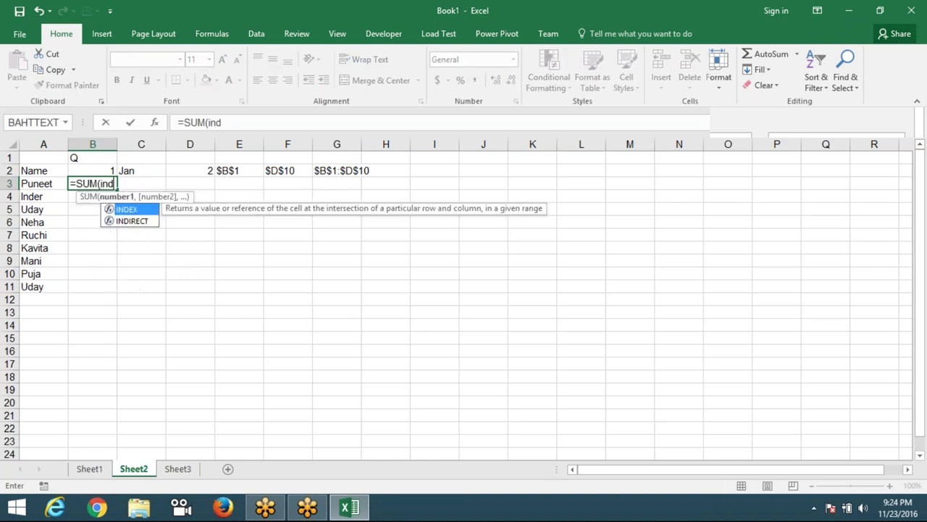
key(Down)
key(Tab)
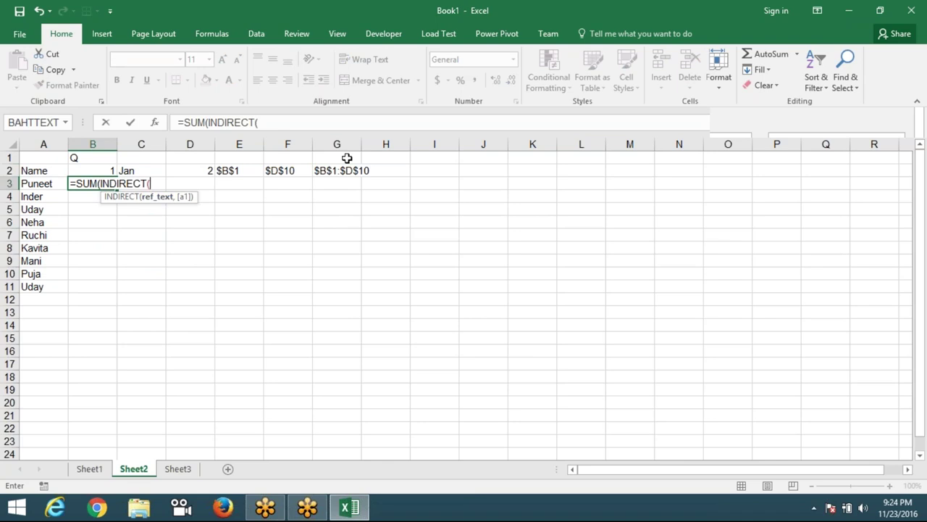
click(339, 170)
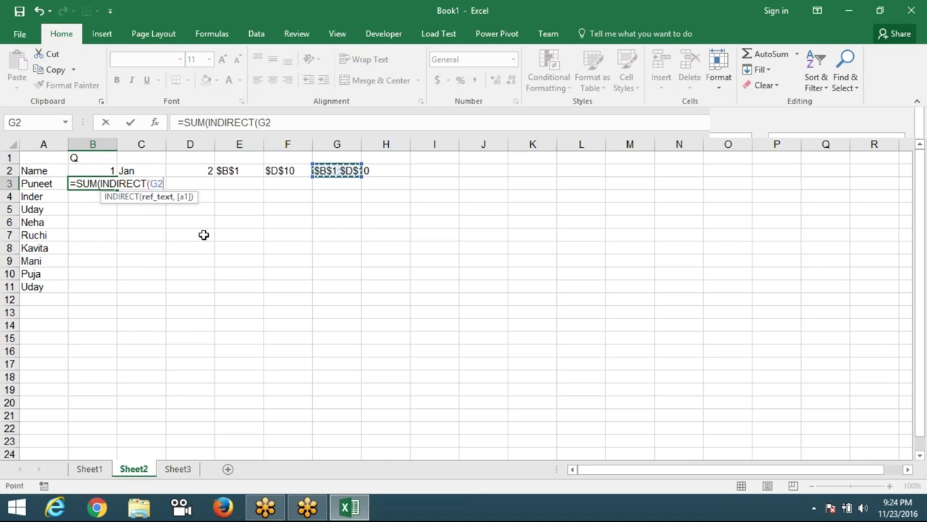
text())
key(Return)
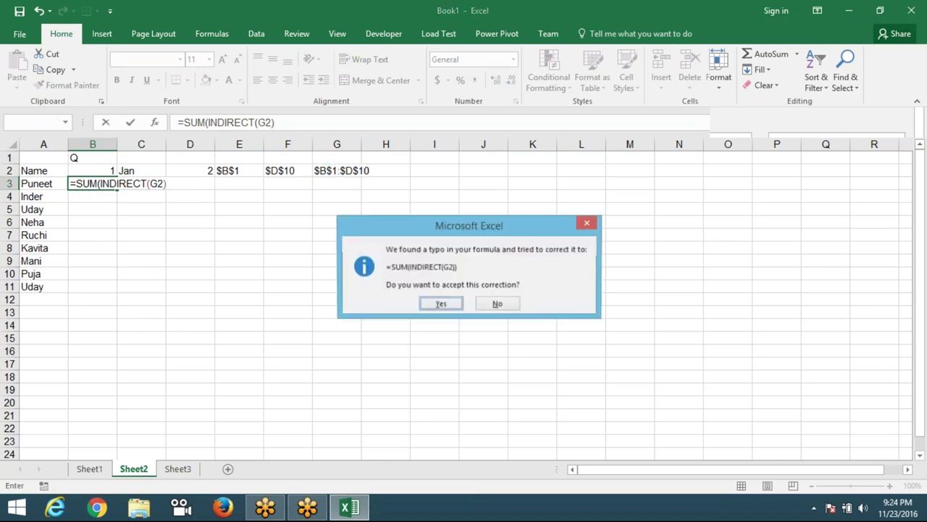
key(Return)
key(Return)
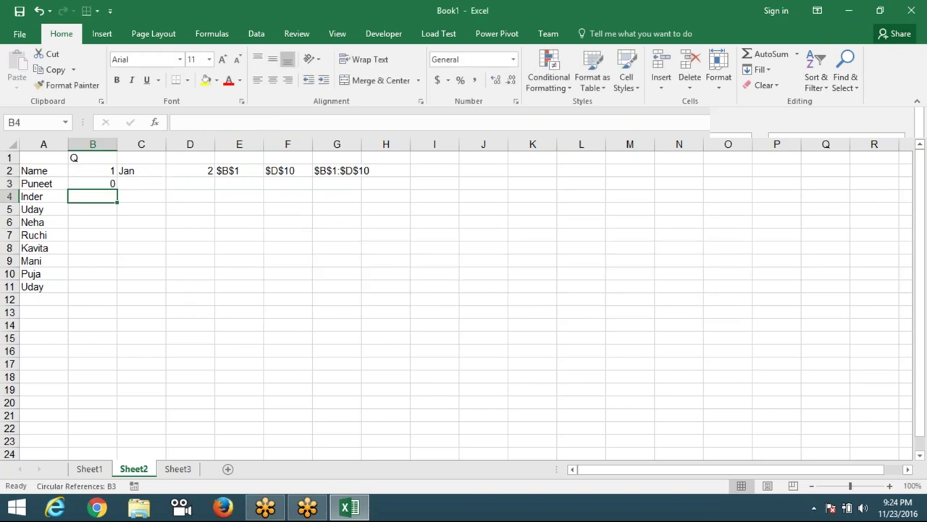
click(92, 184)
- Re-enter =SUM(INDIRECT(G2)) in B3 and autofit column G to the range text
key(F2)
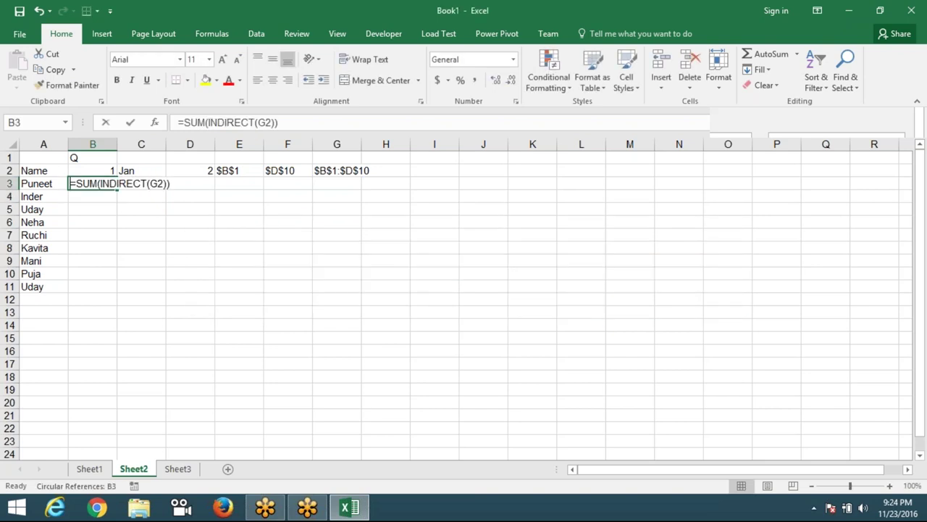
key(Escape)
text(=ind)
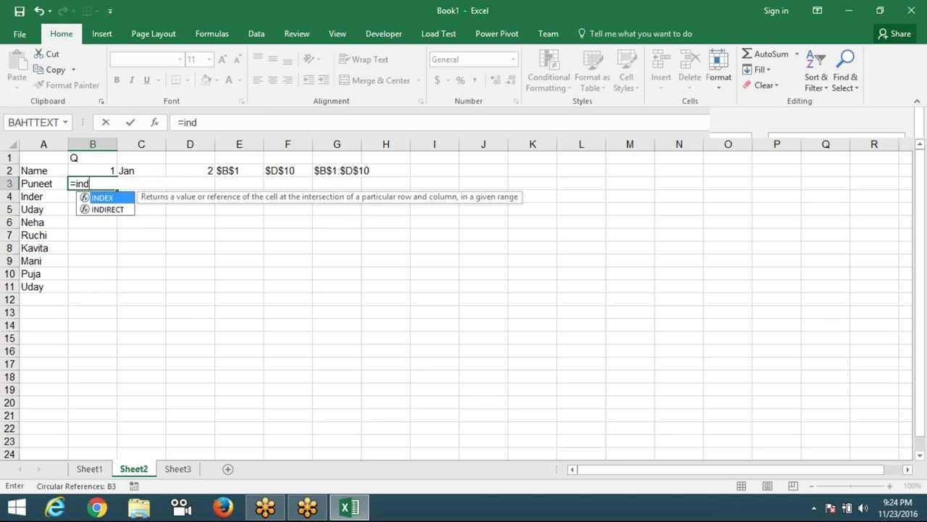
key(BackSpace)
key(BackSpace)
key(BackSpace)
text(sum)
key(Tab)
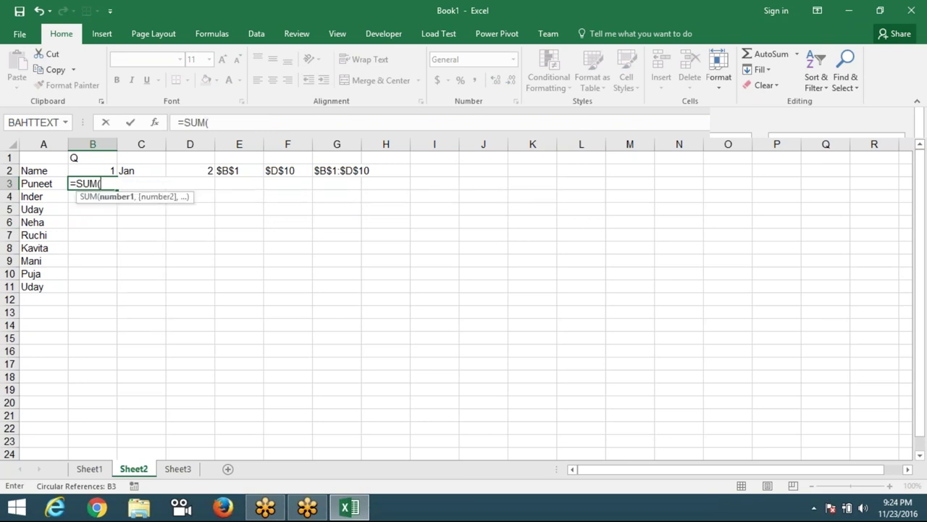
text(ind)
key(Down)
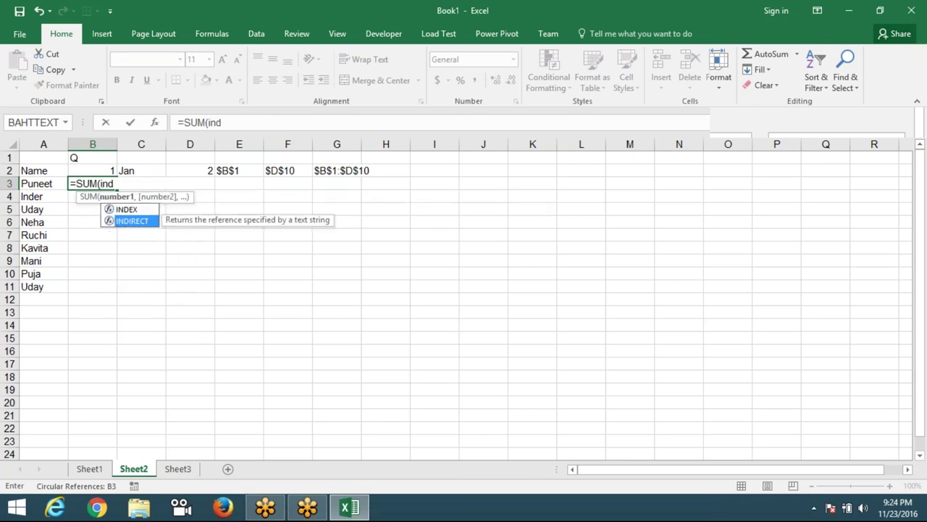
key(Tab)
click(343, 171)
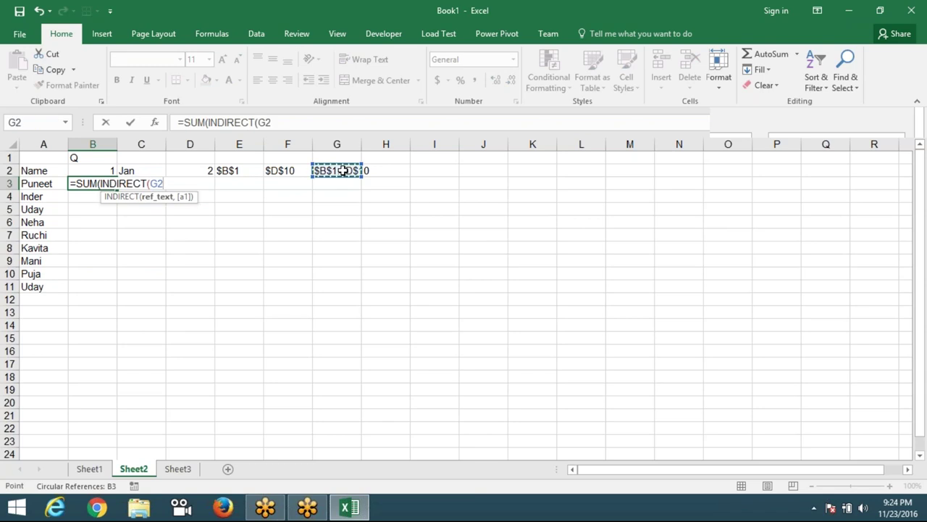
key(Return)
key(Return)
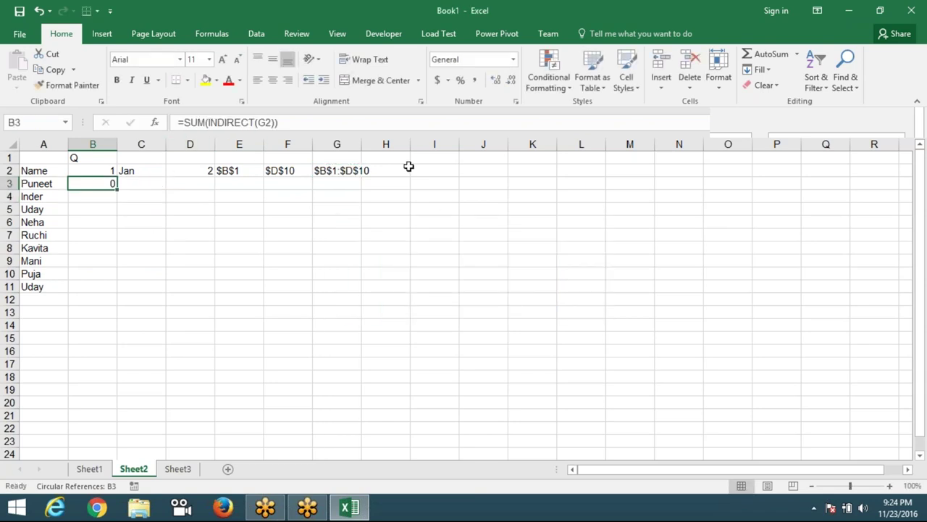
double_click(367, 144)
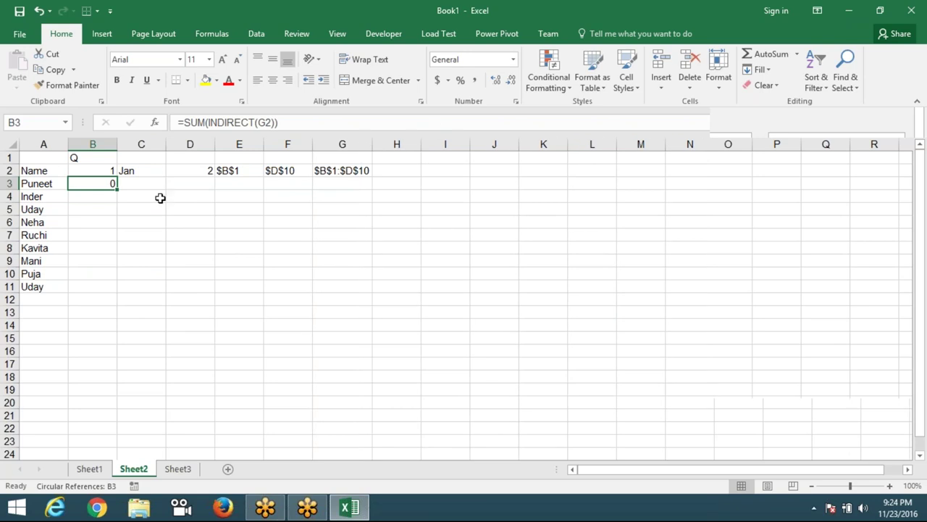
- Recommit B3's =SUM(INDIRECT(G2)) formula and review the helper cells E2, F2 and G2
click(209, 123)
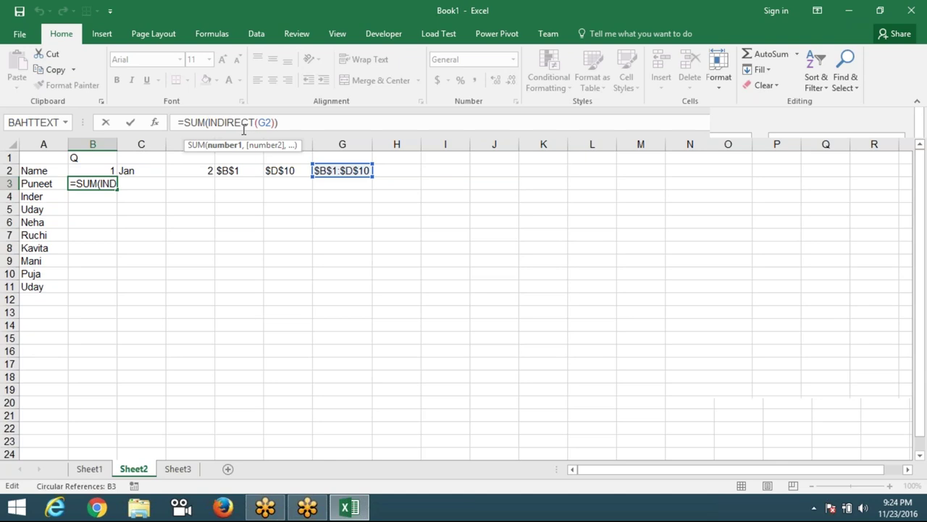
click(267, 124)
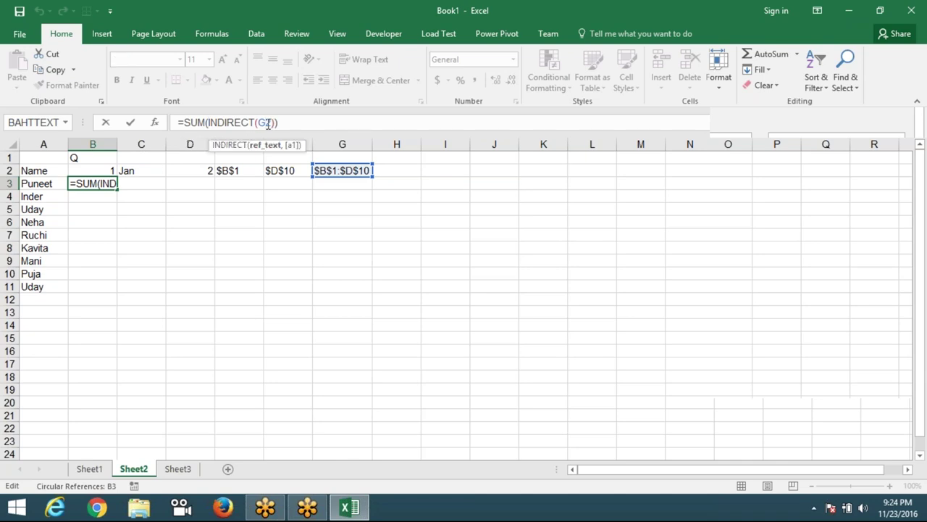
key(ctrl+Return)
click(232, 169)
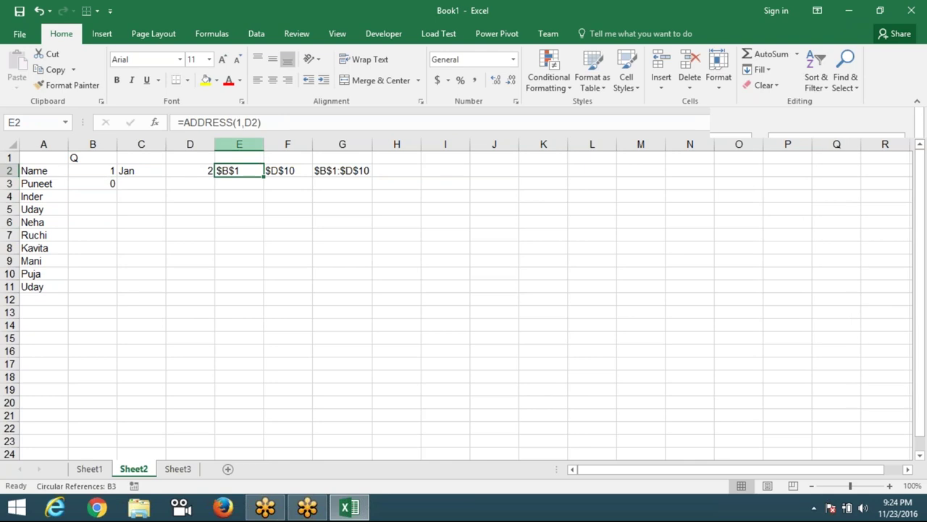
click(294, 171)
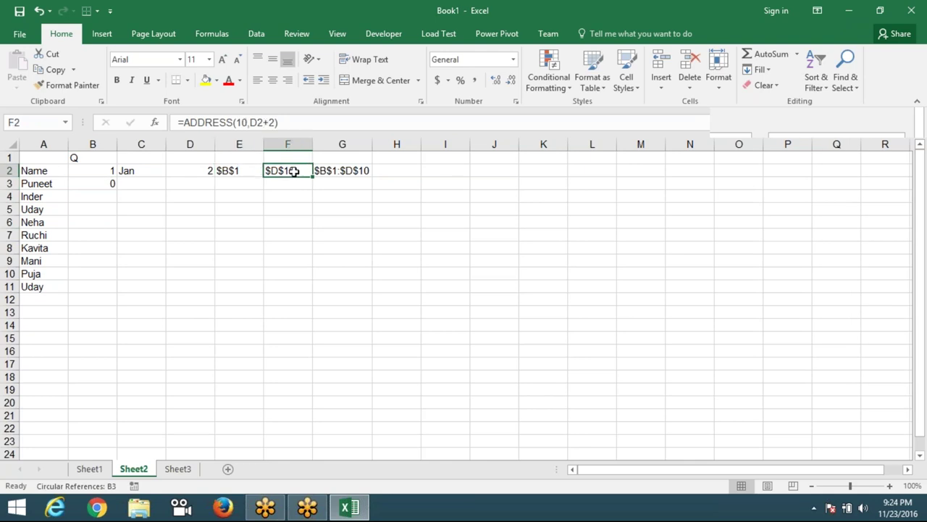
click(323, 175)
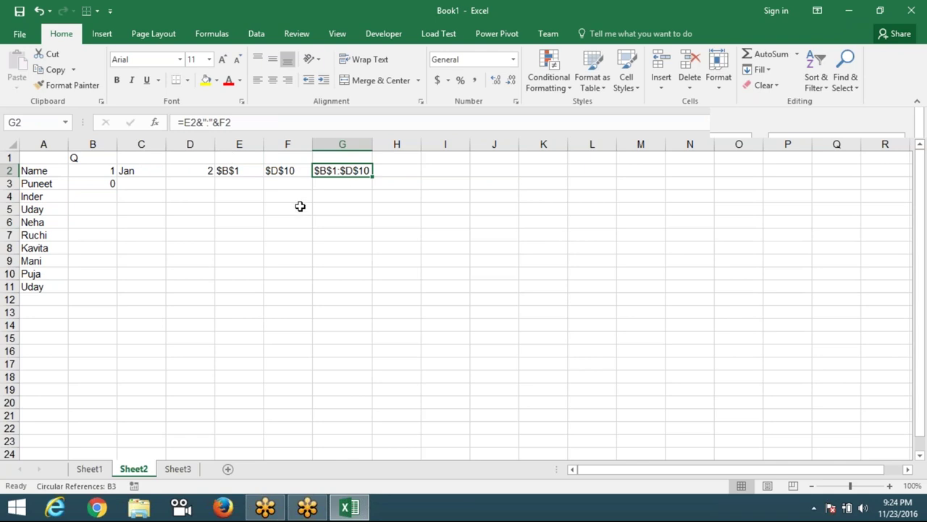
- Prefix G2's formula with "Sheet1!" so it reads Sheet1!$B$1:$D$10 and B3 totals 1393
click(182, 123)
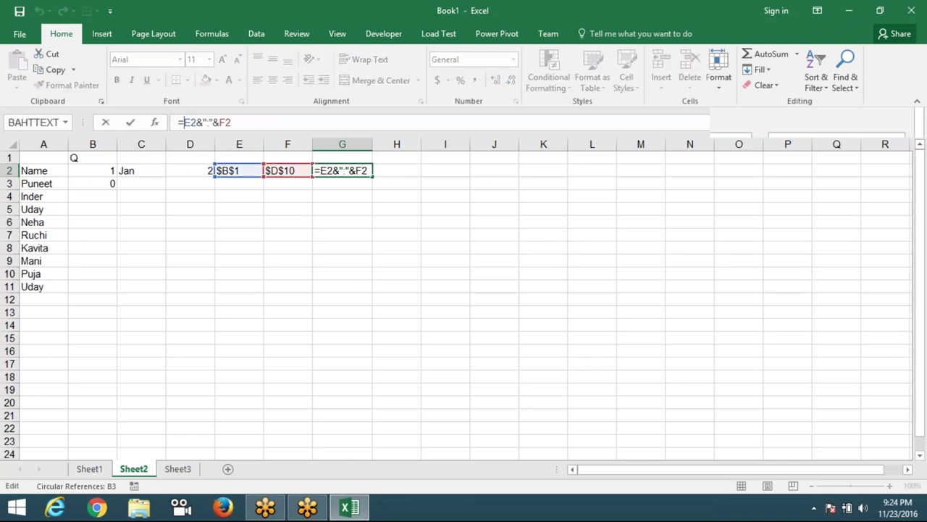
text(&)
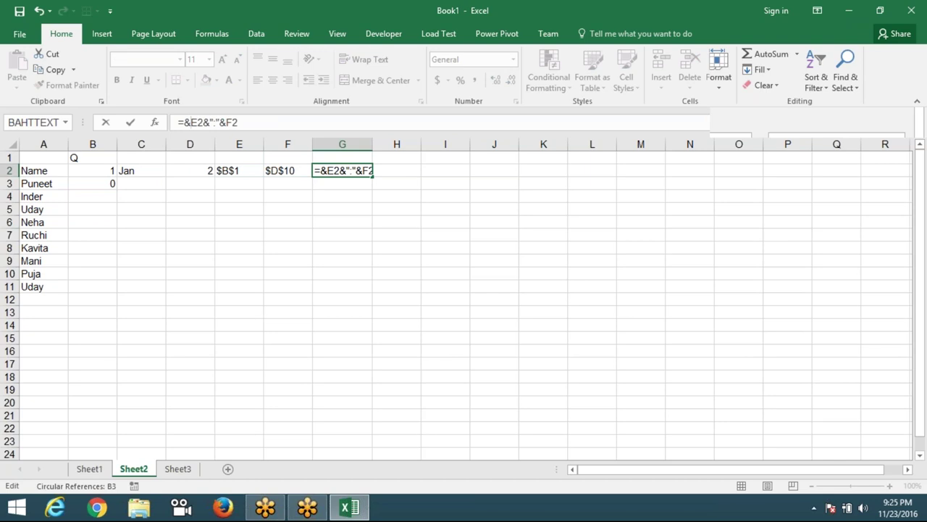
text(")
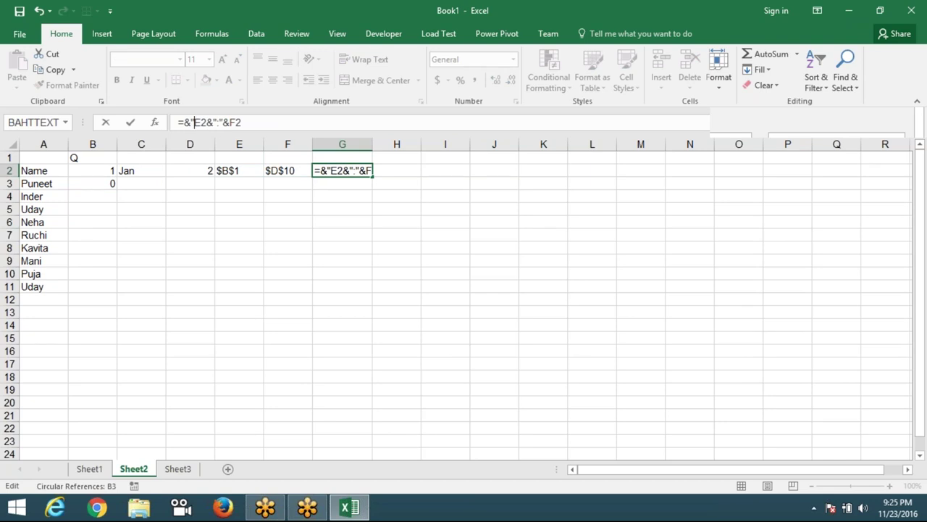
key(BackSpace)
key(BackSpace)
text(")
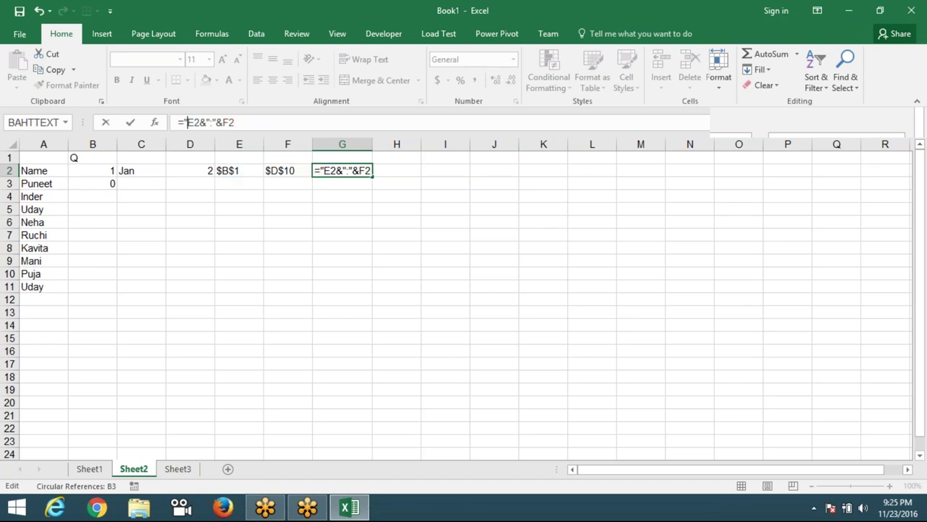
text(Sheet)
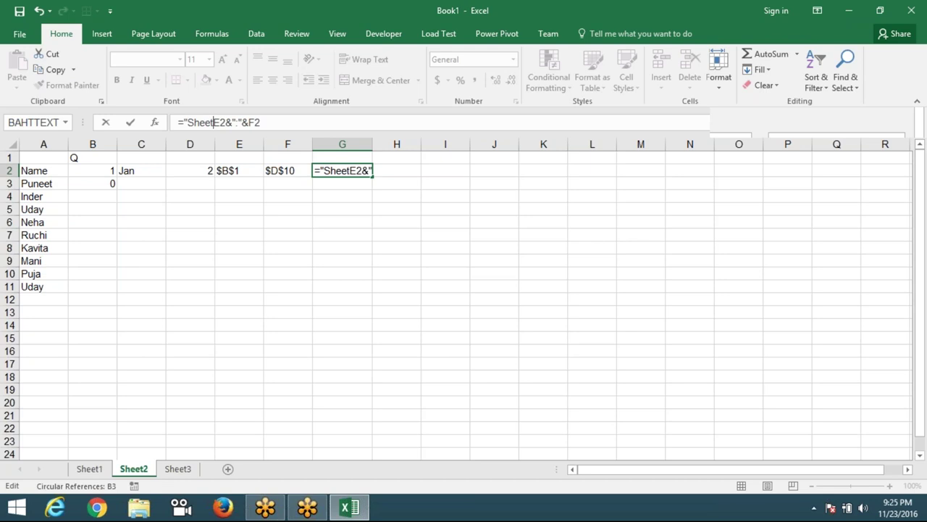
text(1!)
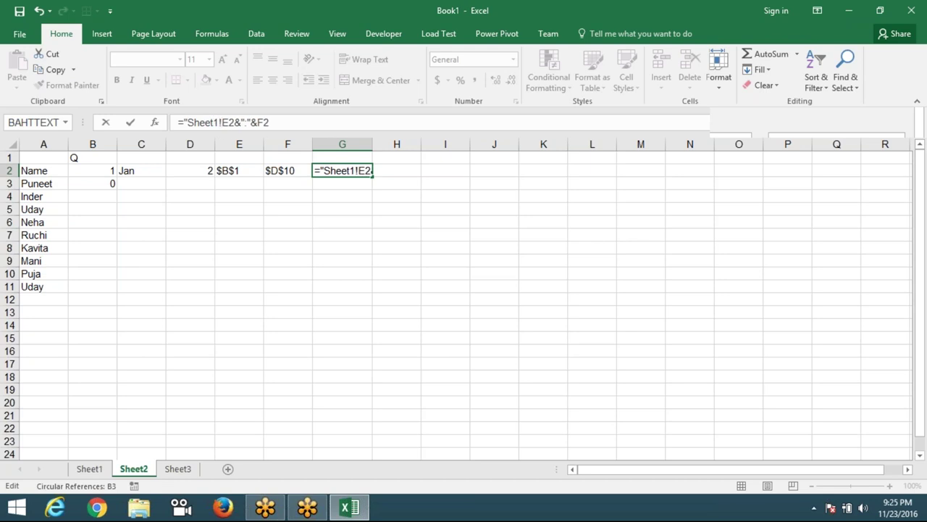
text("&)
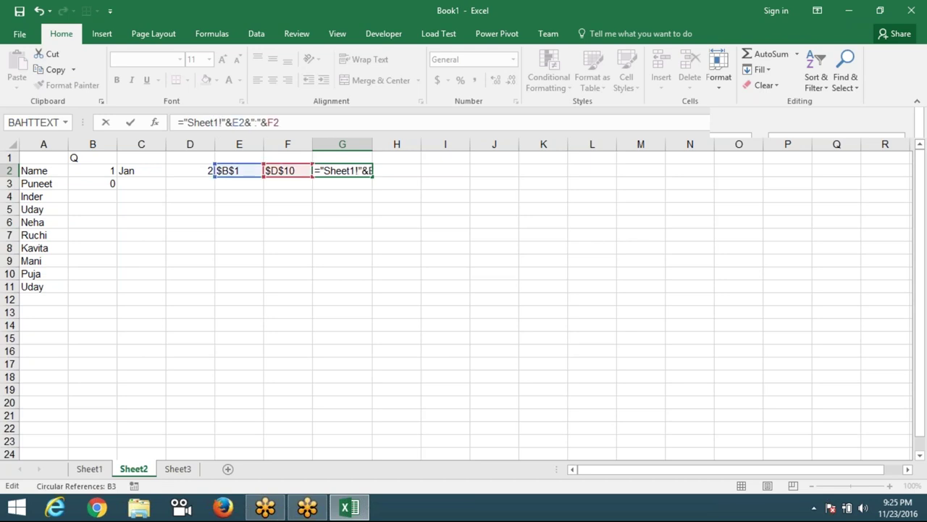
key(Return)
click(342, 170)
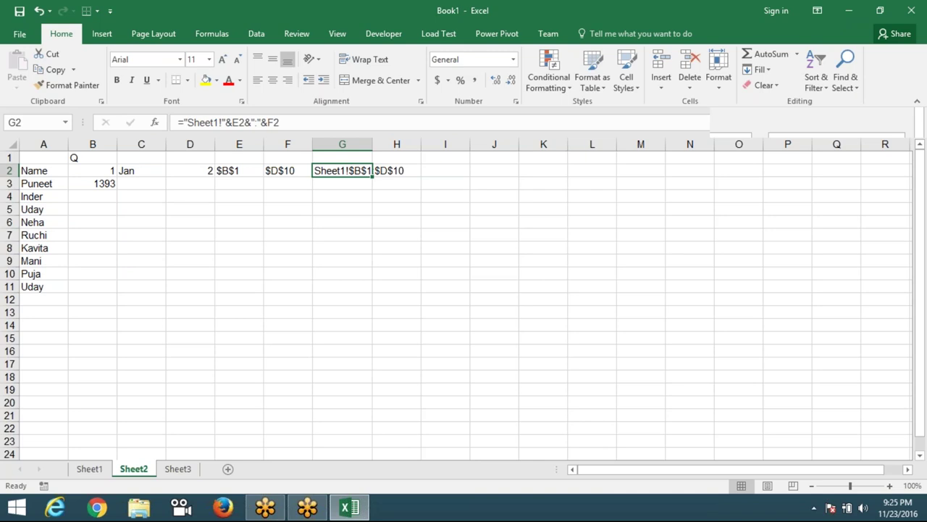
click(100, 182)
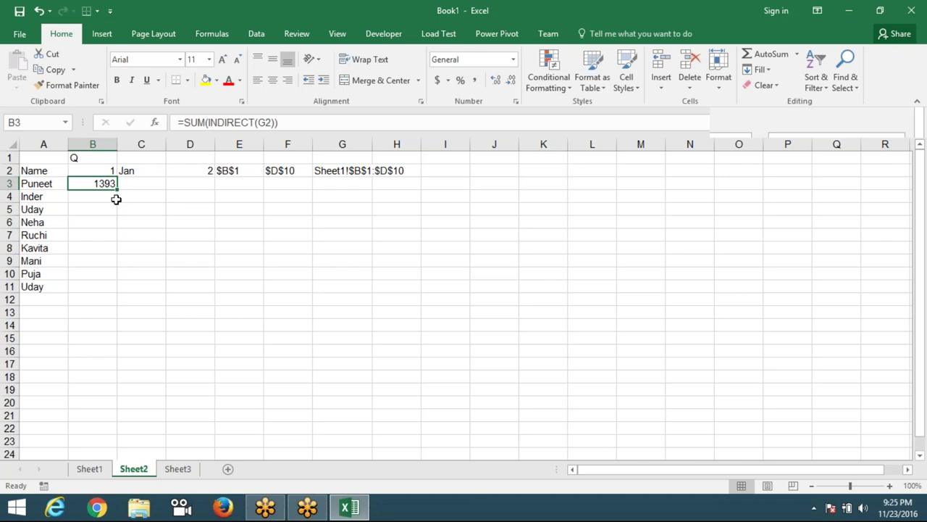
- Clear B3's total formula and review the C2, E2 and F2 helper formulas
key(Delete)
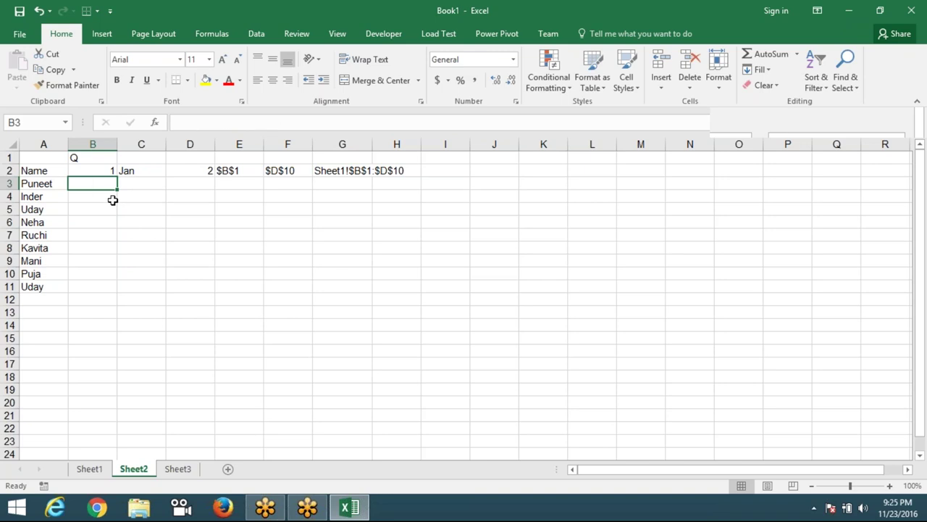
click(211, 197)
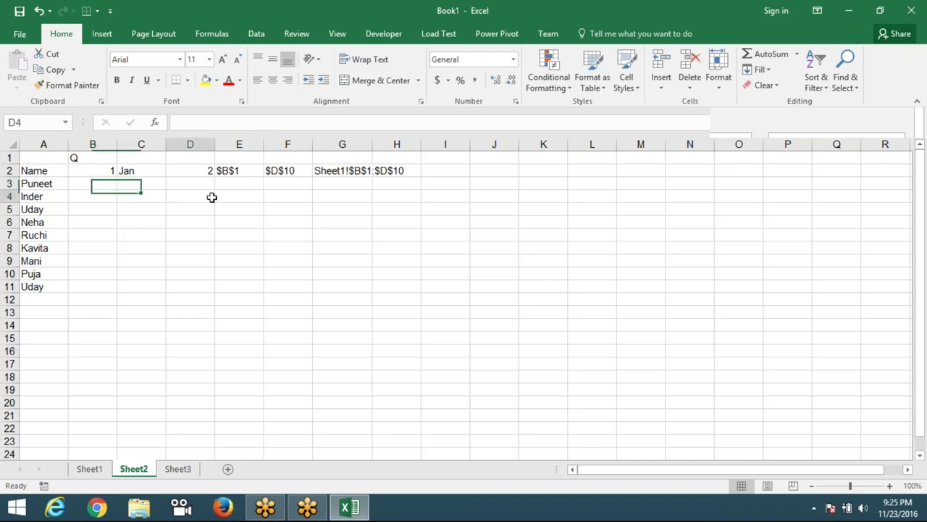
click(79, 182)
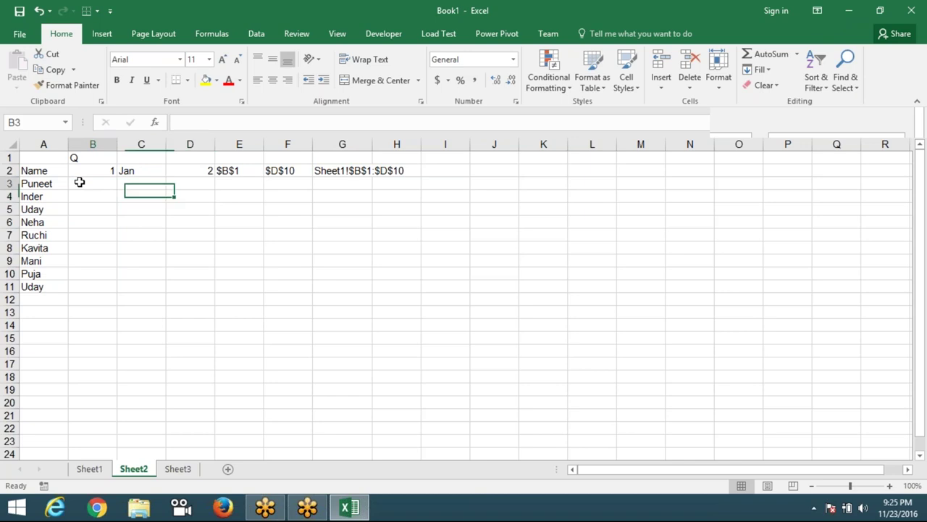
click(226, 171)
key(Right)
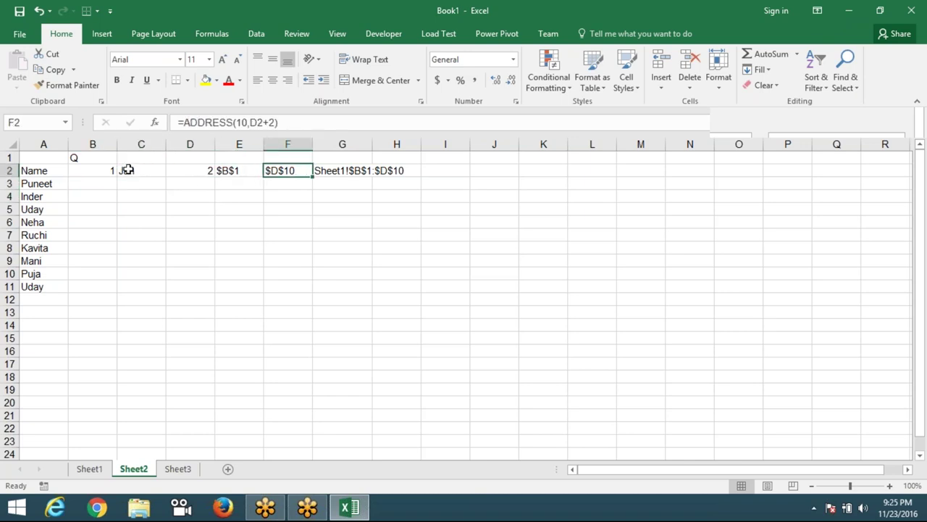
click(127, 170)
click(233, 172)
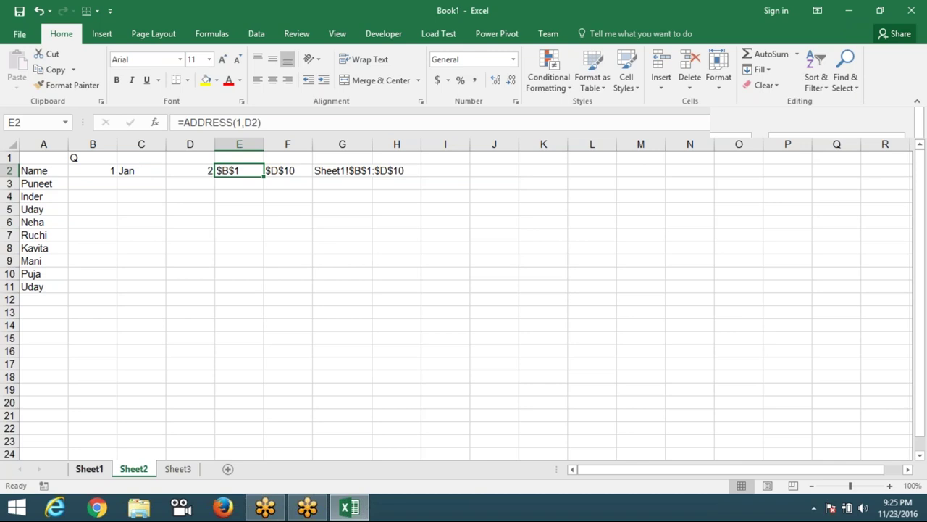
- Check the Jan to Apr columns on Sheet1, then return to Sheet2
click(89, 469)
click(136, 312)
drag(90, 148, 240, 149)
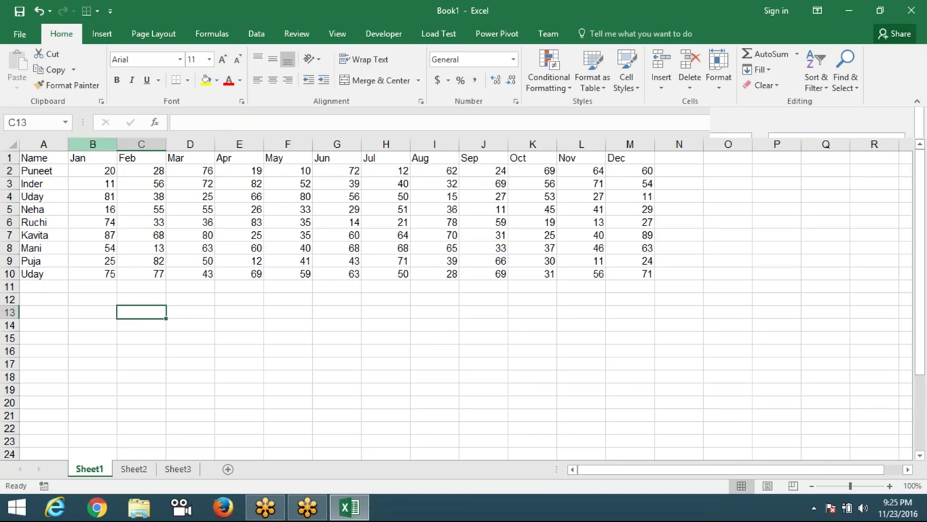
click(133, 469)
- Review the B2 quarter, C2 CHOOSE, D2 MATCH and E2 ADDRESS helpers, then select B3
click(111, 171)
click(134, 173)
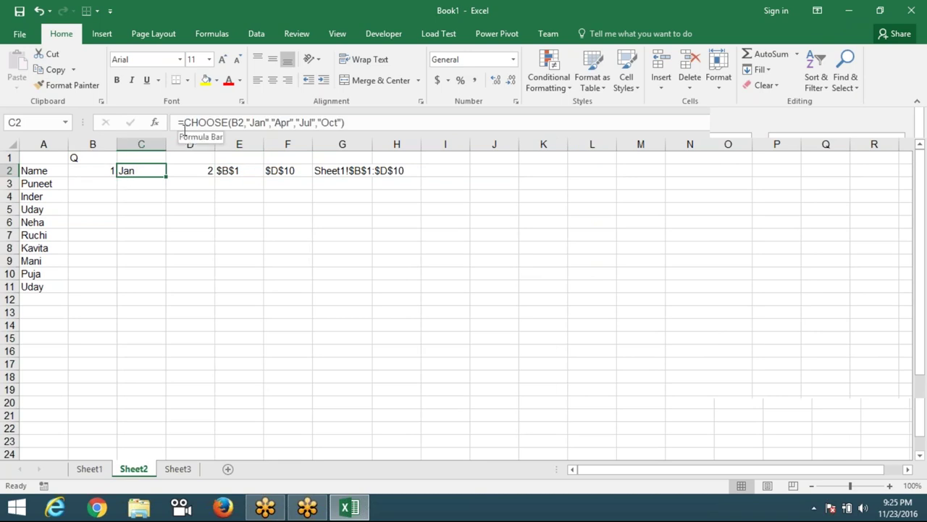
click(198, 173)
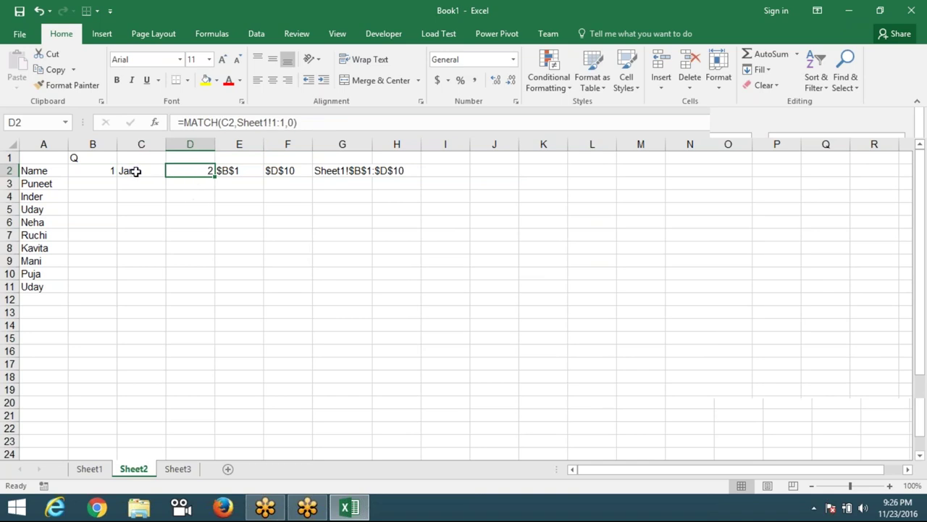
click(232, 171)
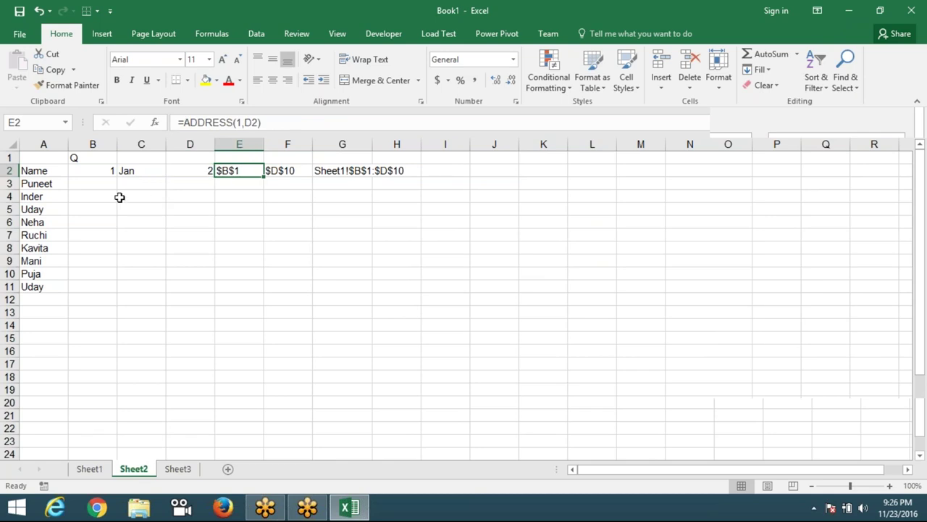
click(52, 181)
click(97, 182)
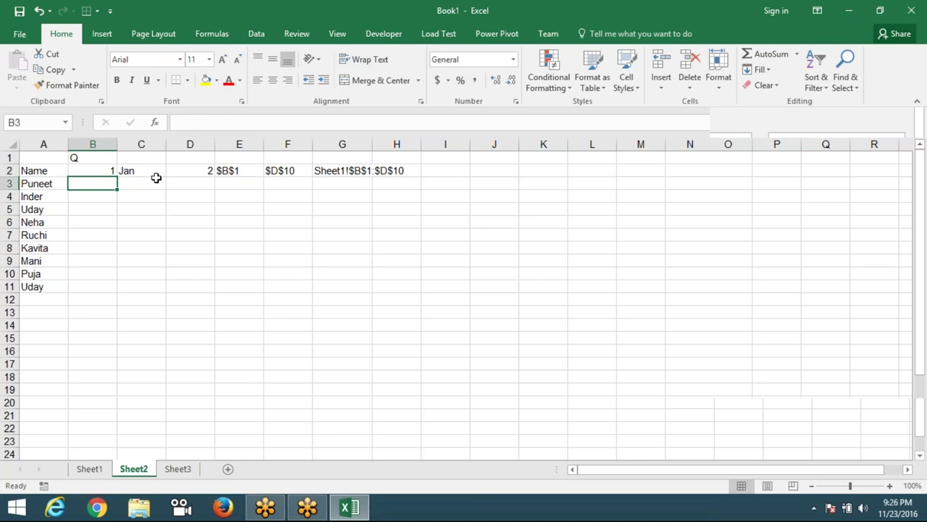
- Enter =MATCH(A3,Sheet1!A1:A10,0) in B3, returning Puneet's position 2
text(=)
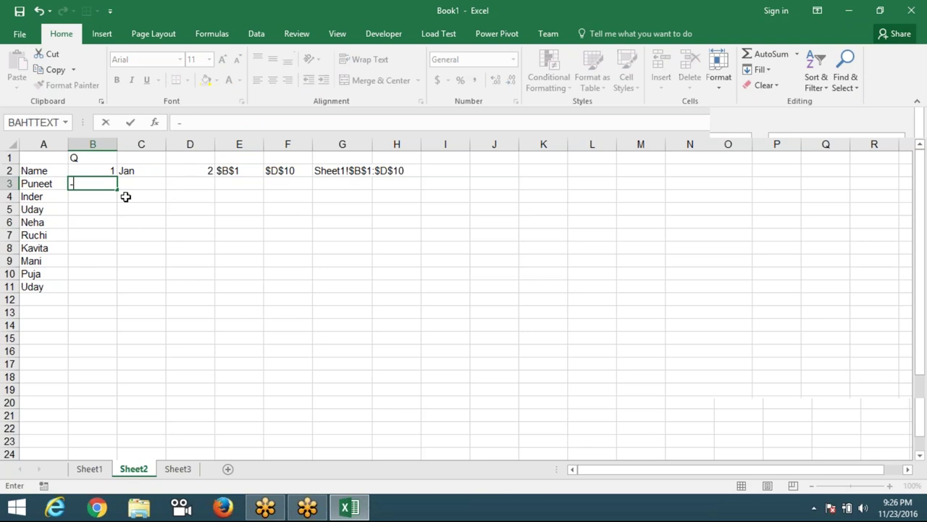
text(mat)
key(Tab)
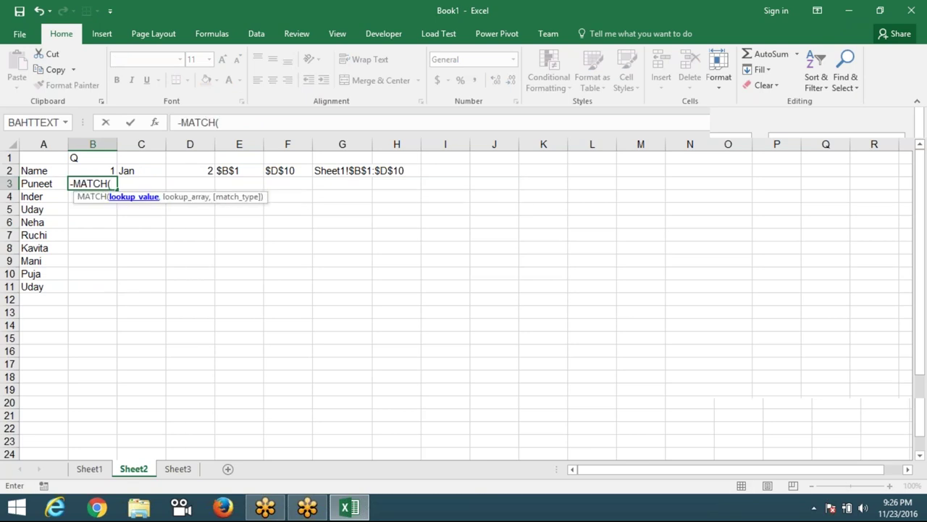
key(BackSpace)
key(Escape)
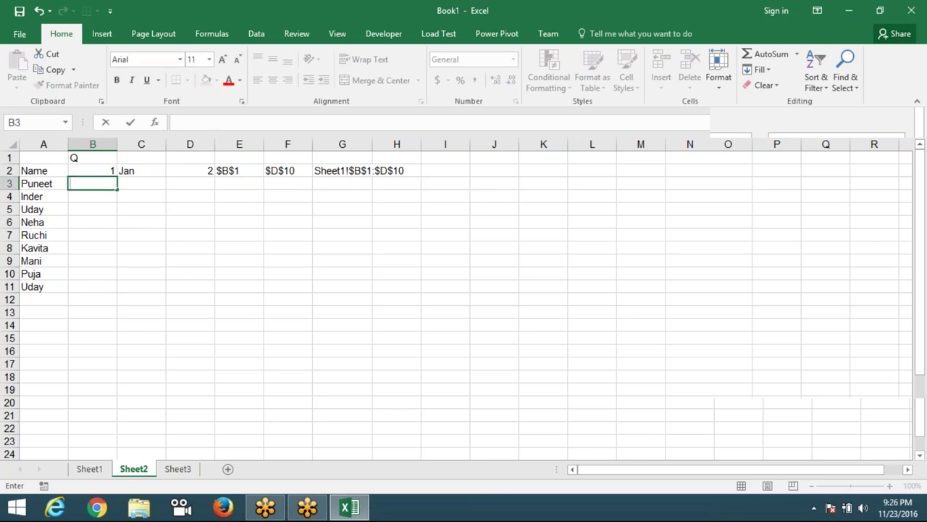
text(=mat)
key(Tab)
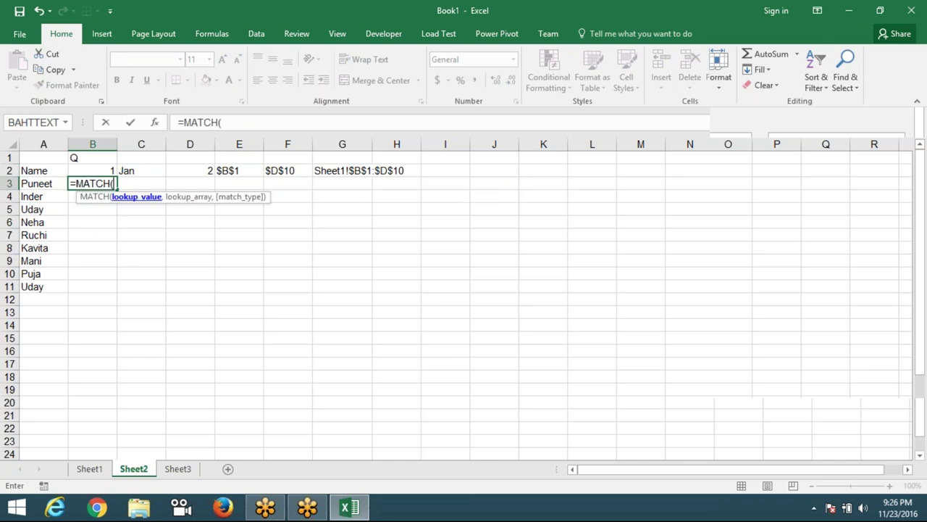
click(37, 187)
text(,)
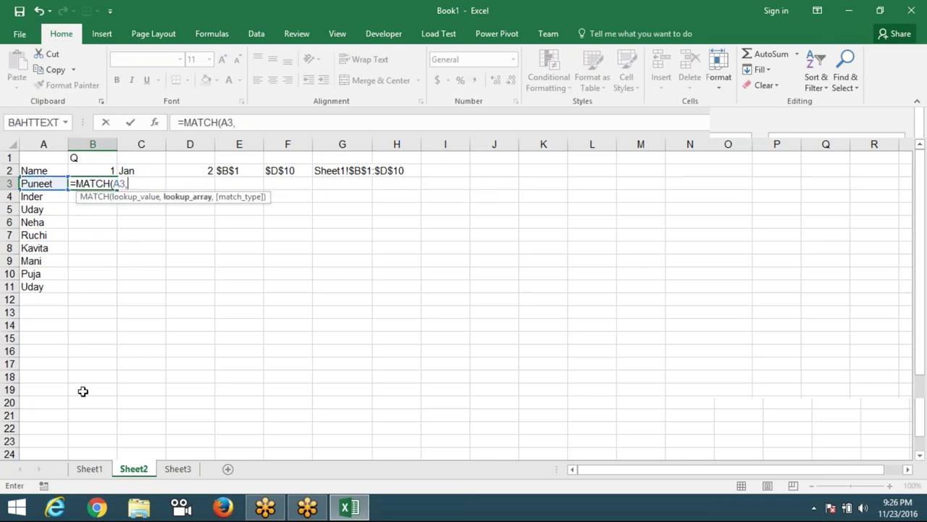
click(101, 473)
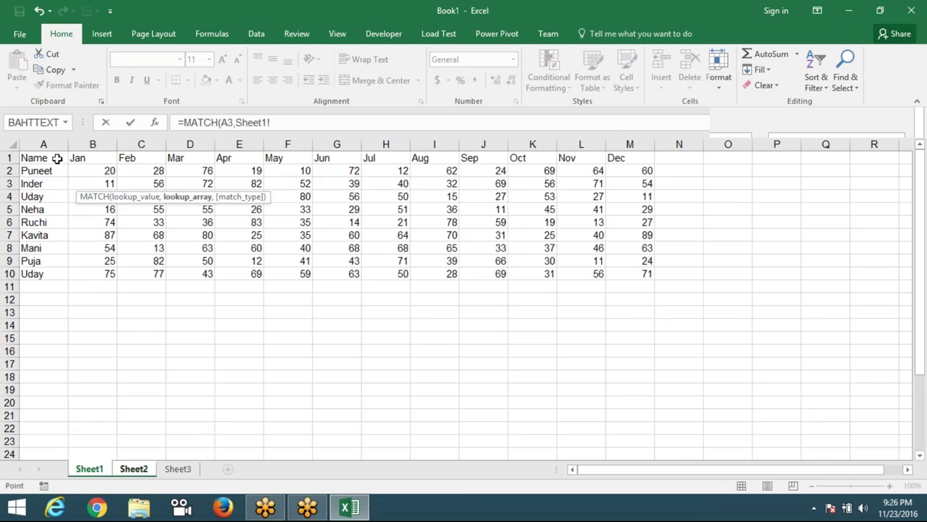
drag(56, 157, 58, 276)
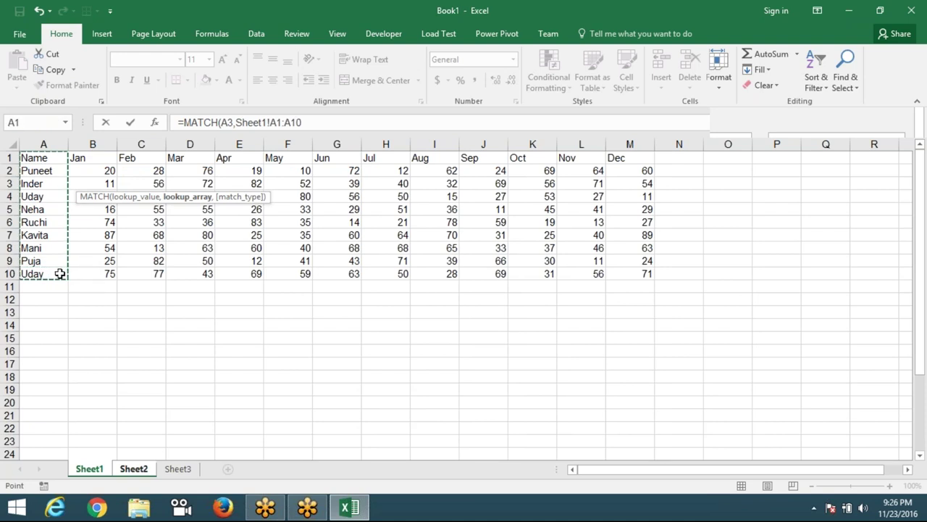
text(,)
key(Return)
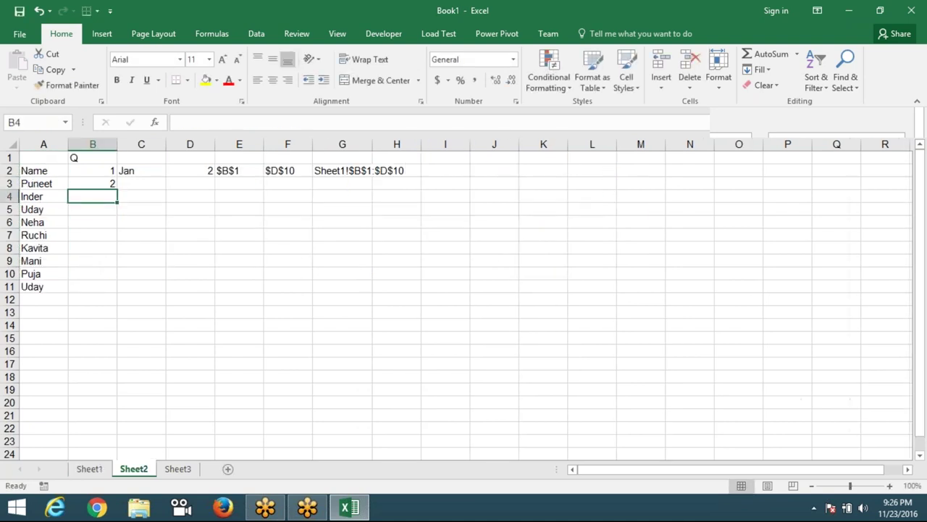
- Replace the fixed row number 1 in E2's ADDRESS formula with B3
click(91, 181)
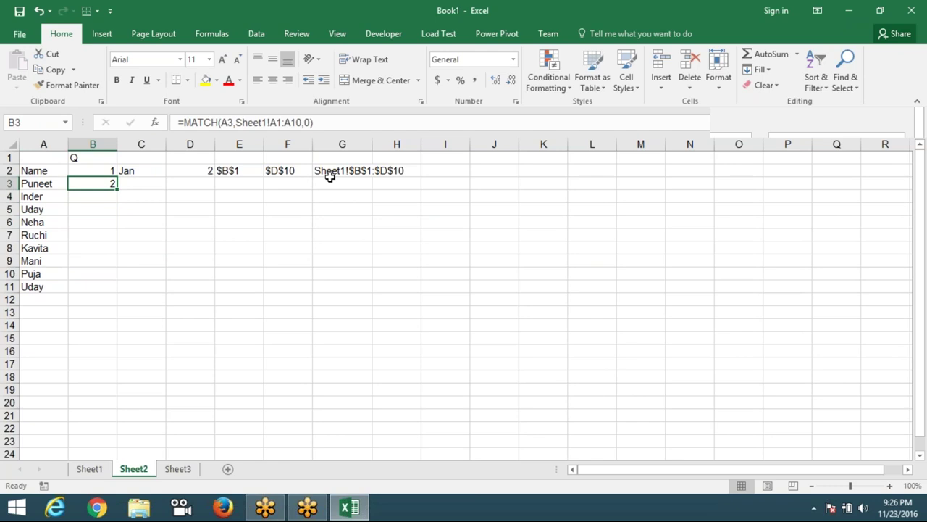
click(329, 174)
double_click(330, 173)
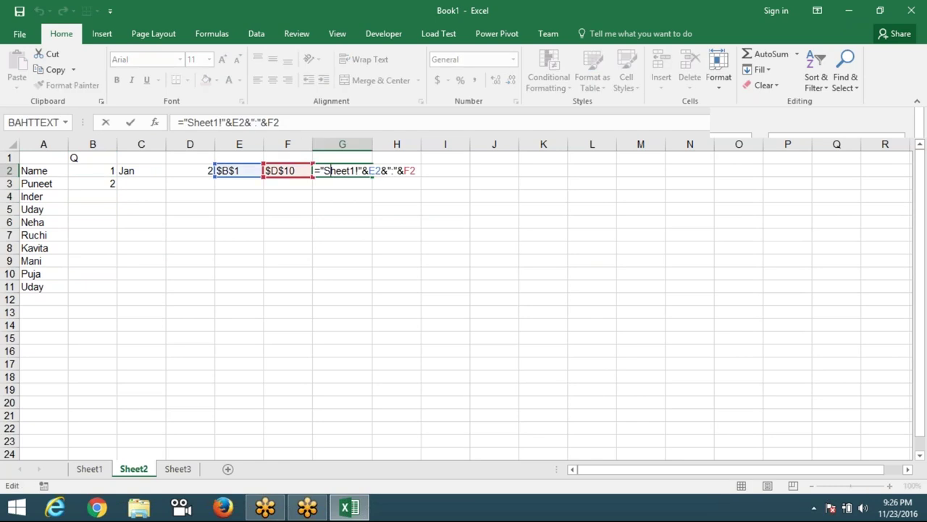
key(Escape)
double_click(234, 171)
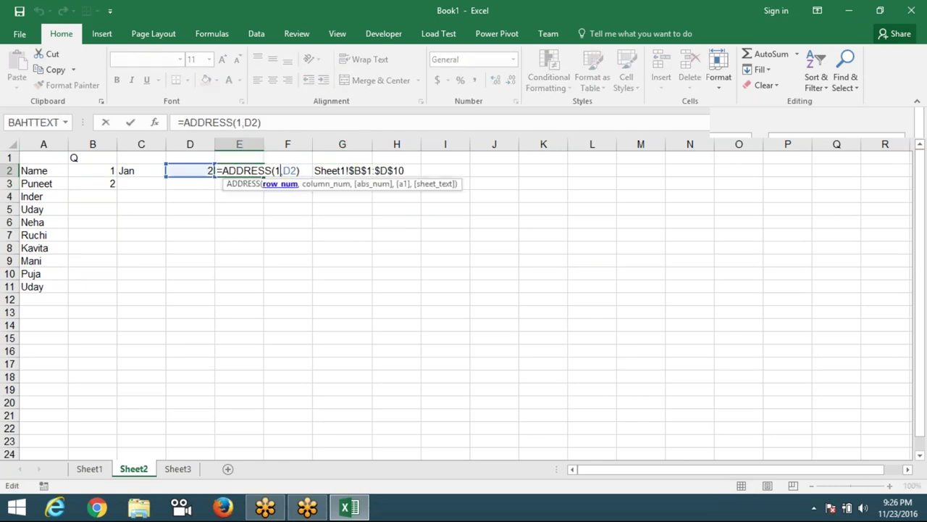
click(293, 184)
key(Delete)
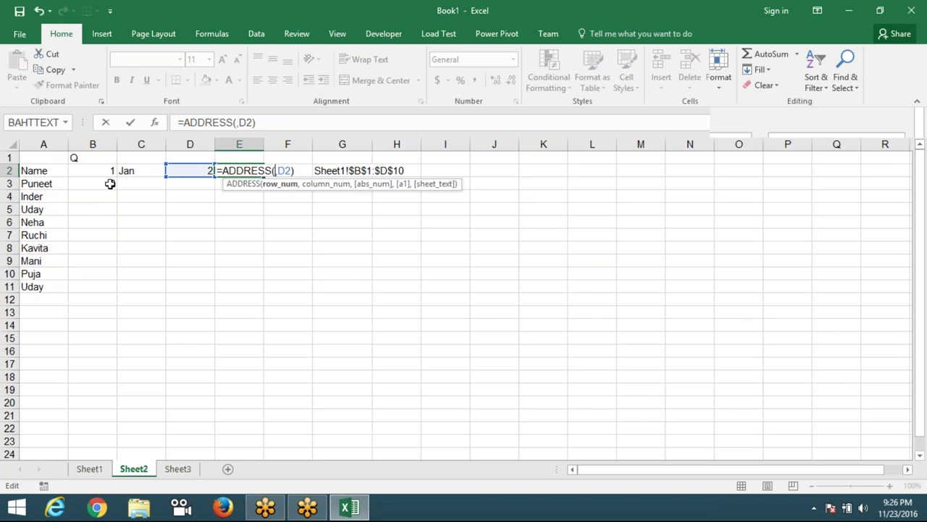
click(110, 182)
key(Return)
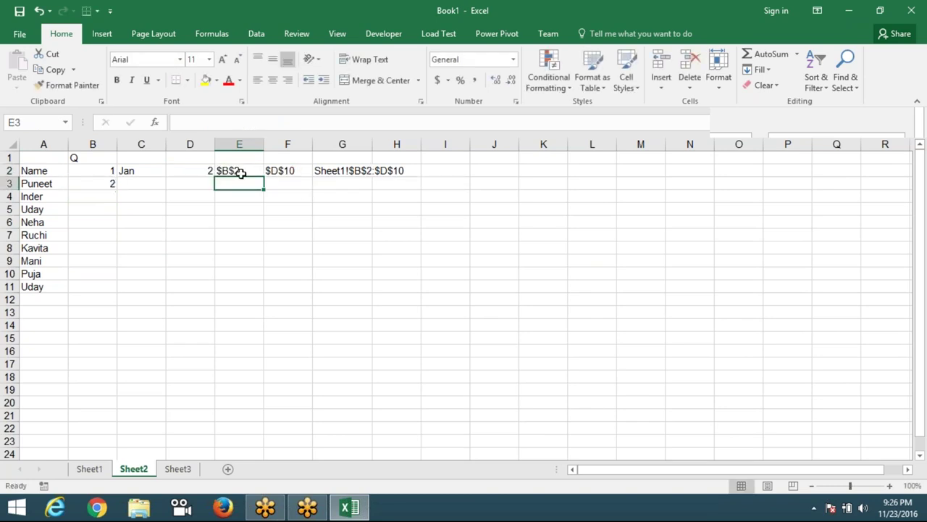
click(242, 173)
- Replace F2's row number 10 with B3 so G2 reads Sheet1!$B$2:$D$2, then view Sheet1
double_click(296, 171)
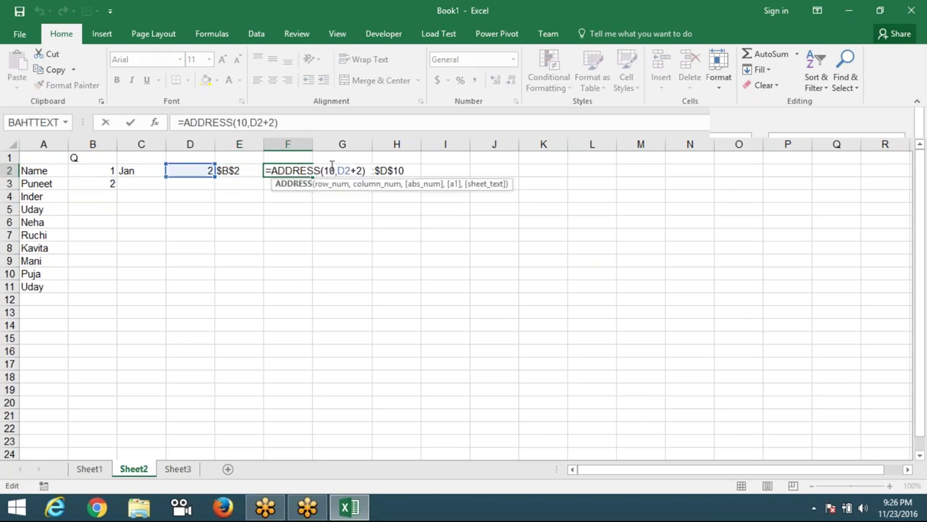
key(Left)
key(BackSpace)
key(BackSpace)
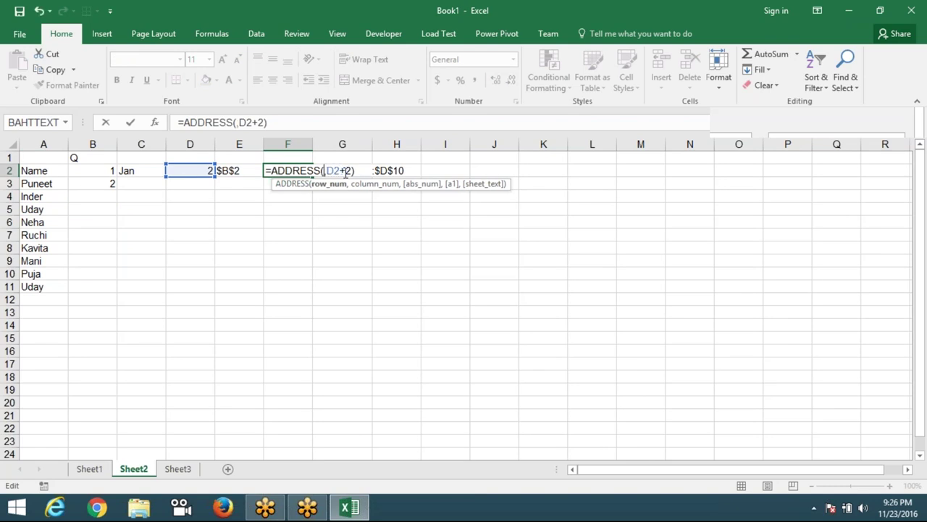
click(104, 184)
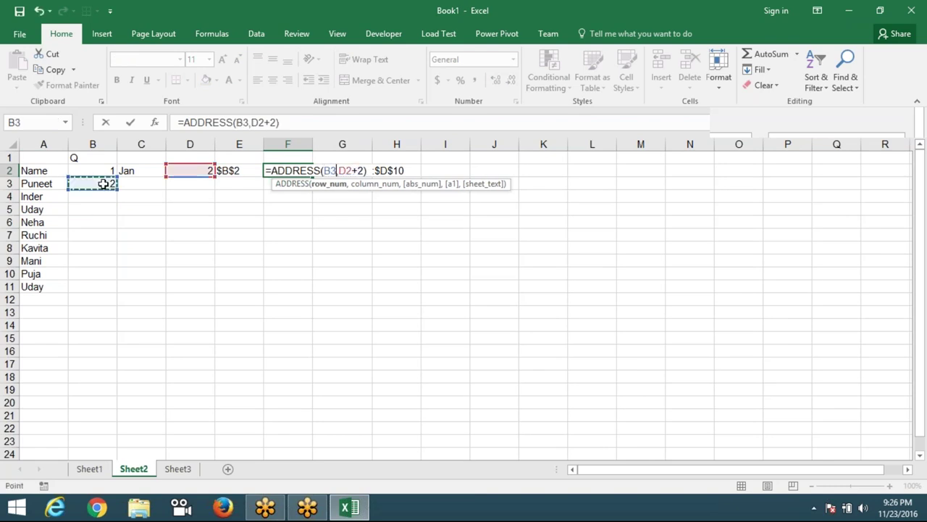
key(Return)
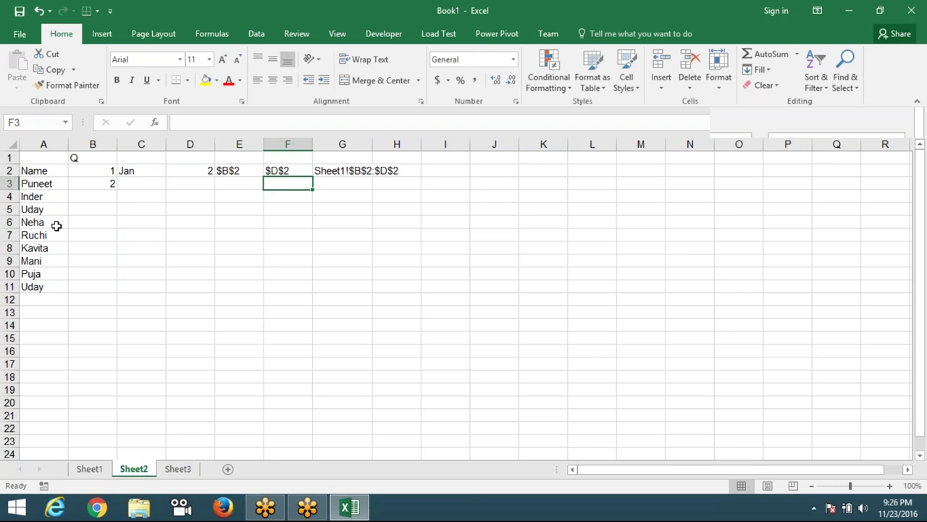
click(88, 189)
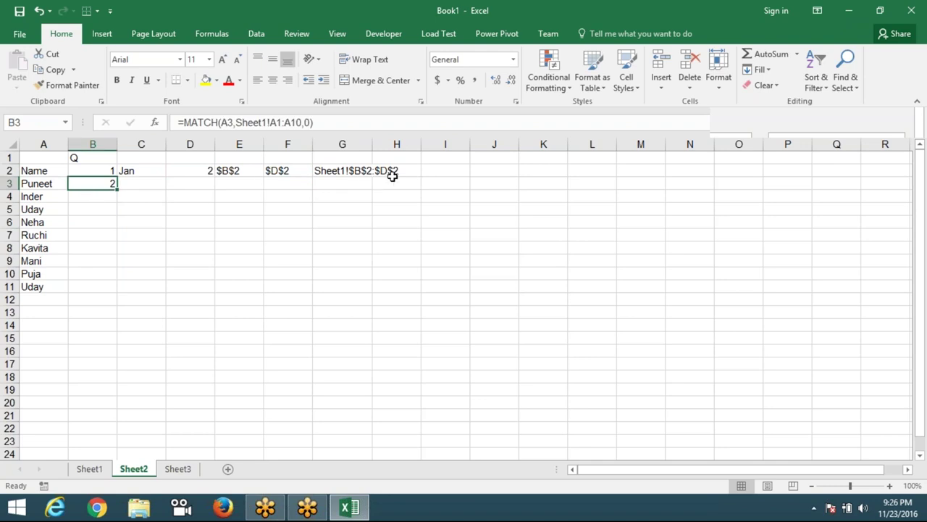
click(51, 182)
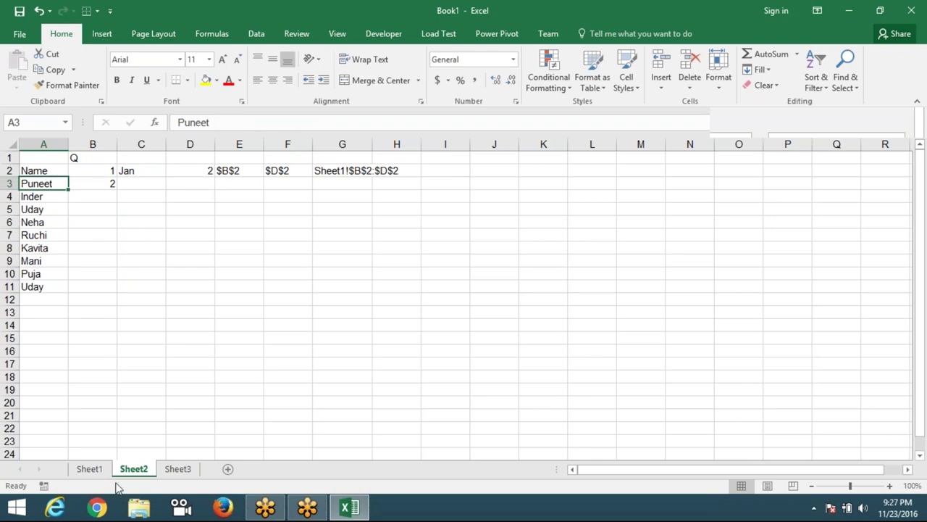
click(103, 471)
- Select the Sheet1 data table, then go via Sheet2 to the blank Sheet3
click(127, 299)
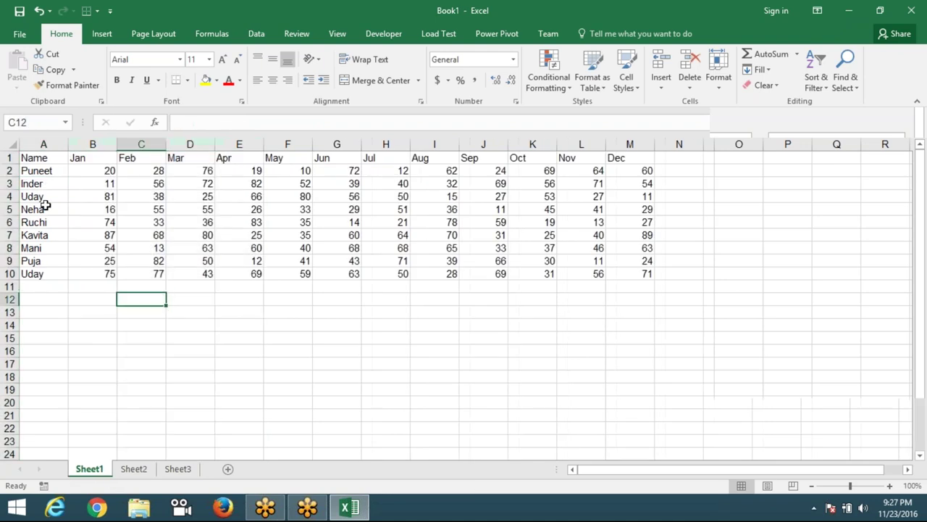
drag(38, 157, 615, 271)
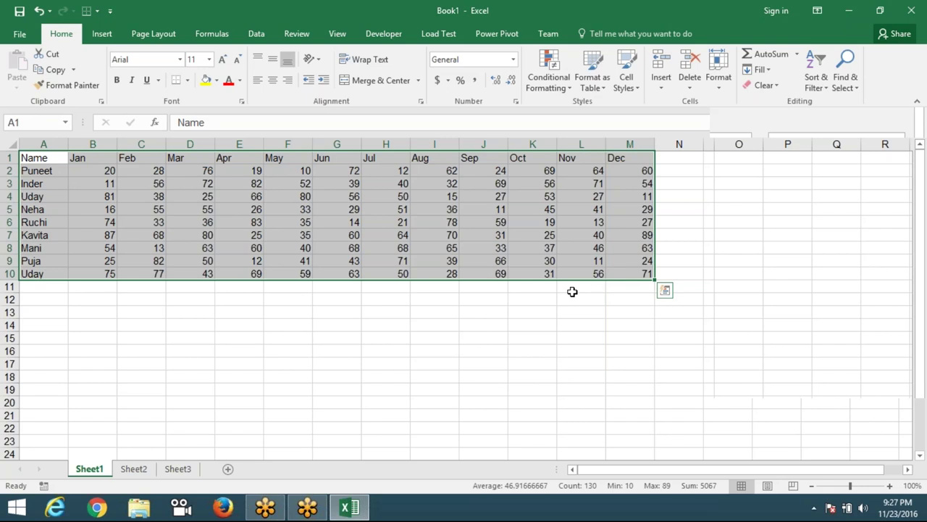
click(133, 469)
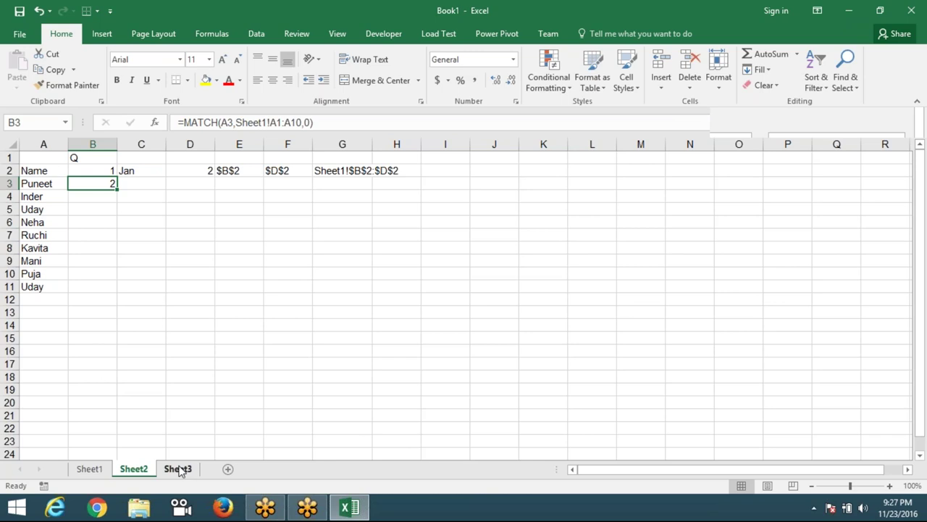
click(180, 470)
- Enter Name and Puneet in A1:A2 and fill the names down to row 339
text(N)
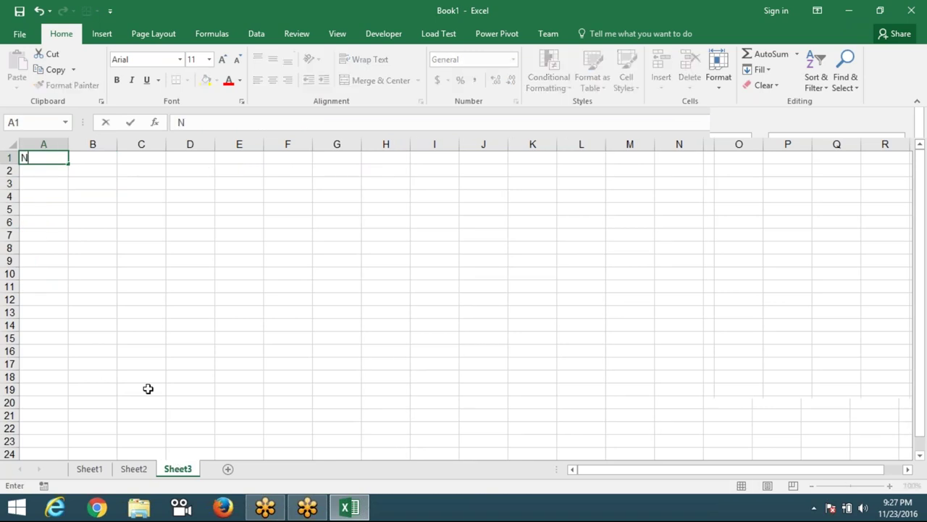
text(ame)
key(Return)
text(Puneet)
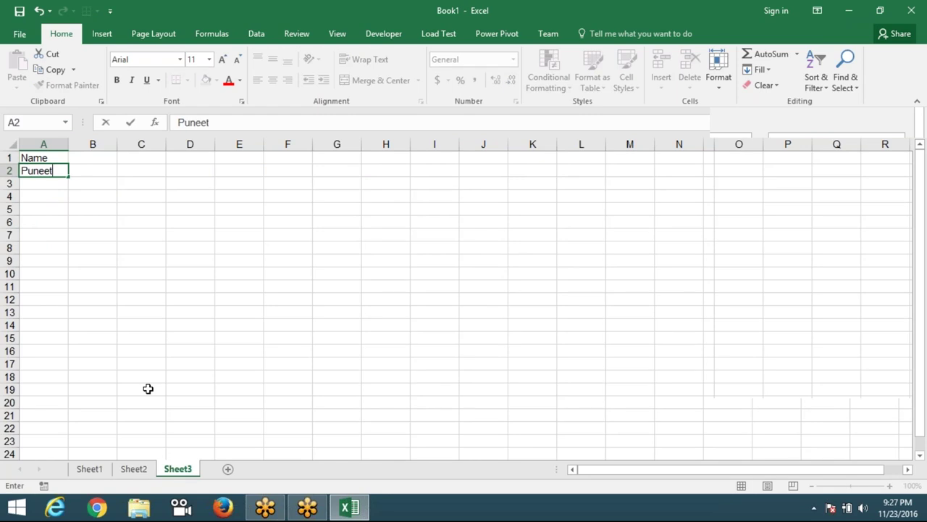
key(ctrl+Return)
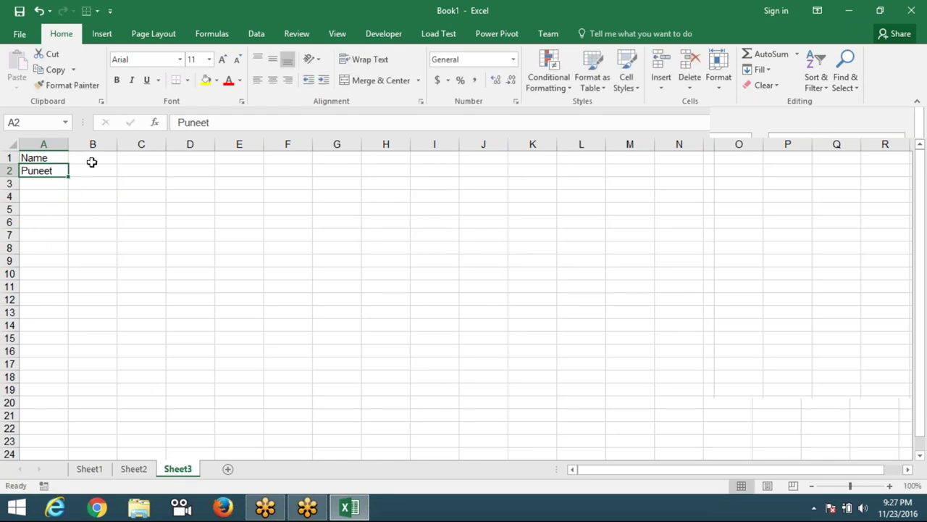
drag(66, 181, 64, 473)
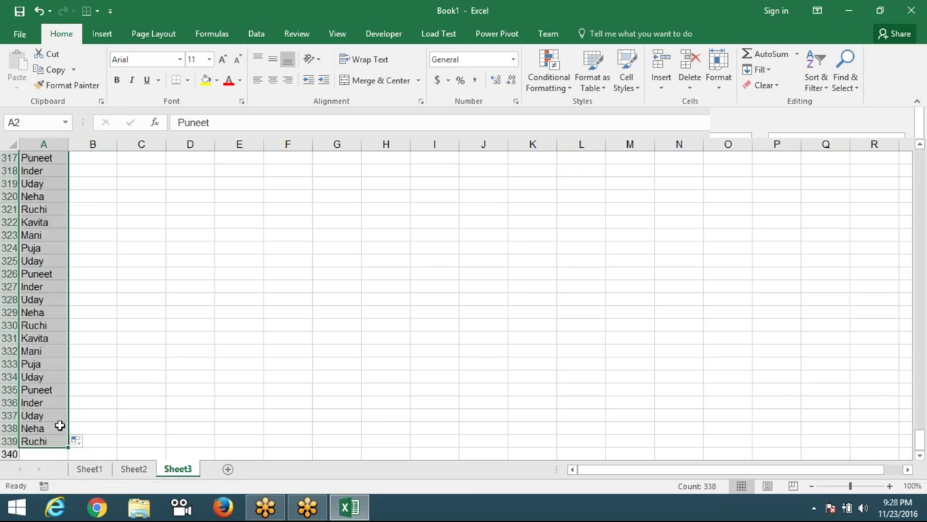
- Type Jan in B1 and fill the month series across to Dec in M1
key(ctrl+Home)
key(Right)
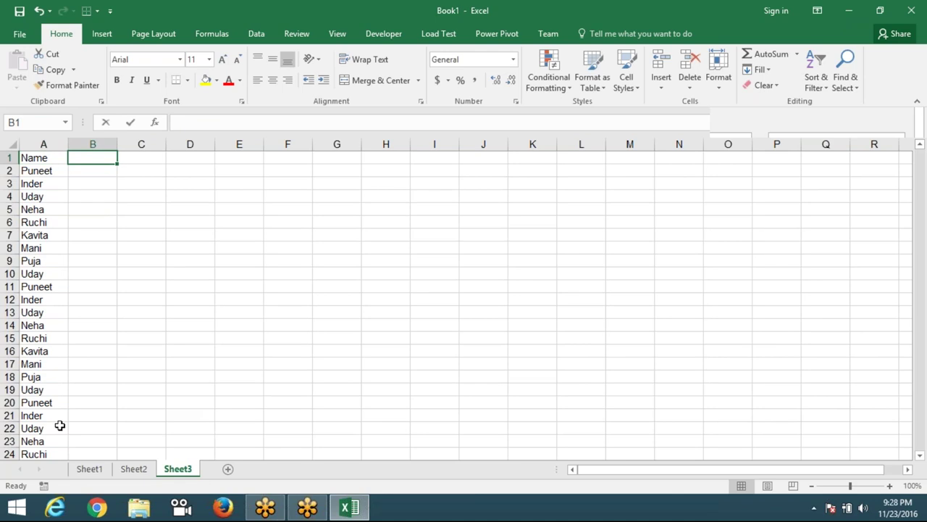
text(Jan)
key(Return)
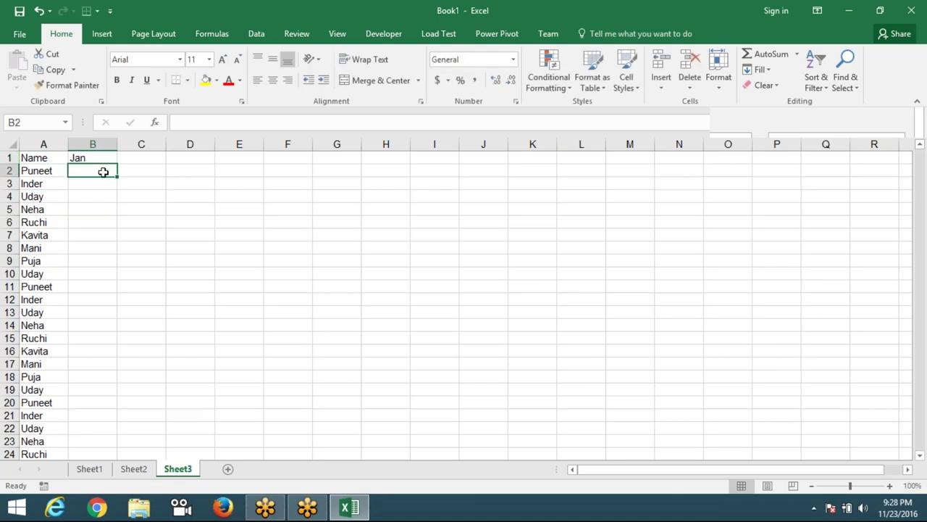
click(107, 161)
drag(117, 163, 543, 164)
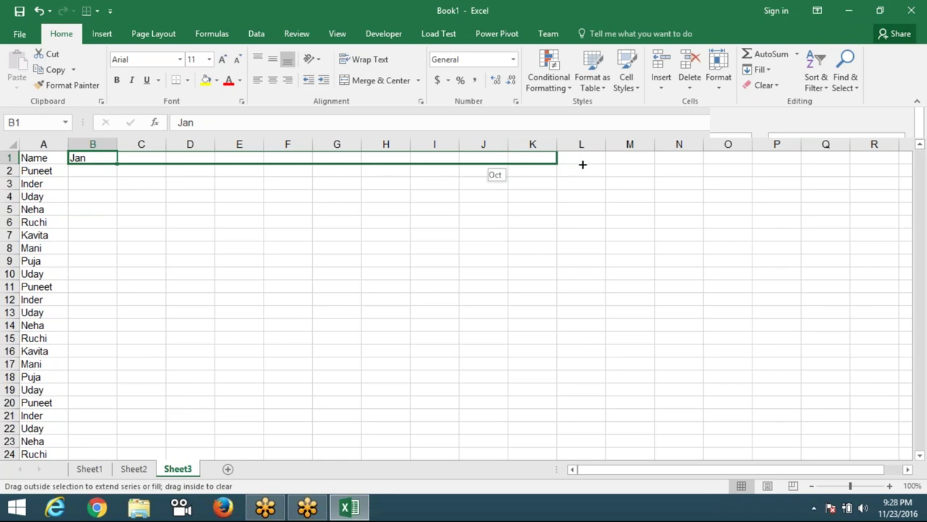
drag(544, 165, 587, 166)
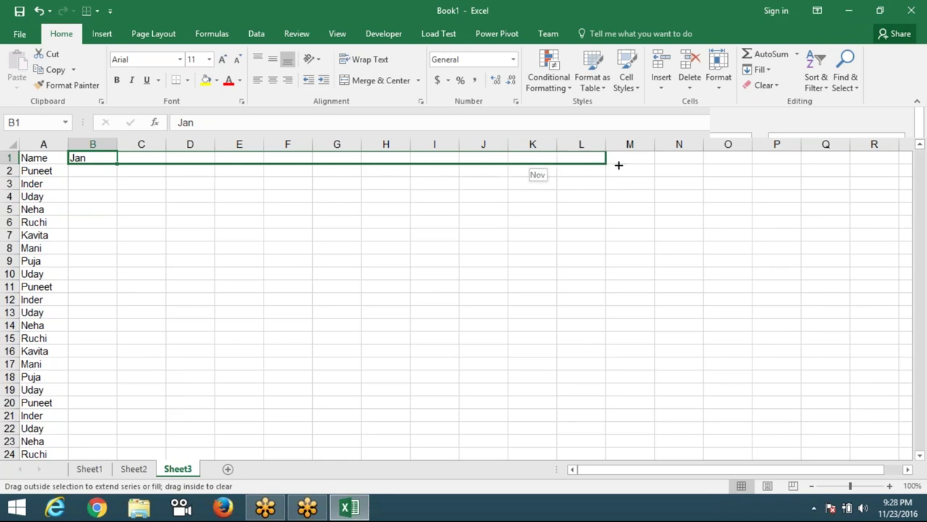
drag(587, 165, 647, 161)
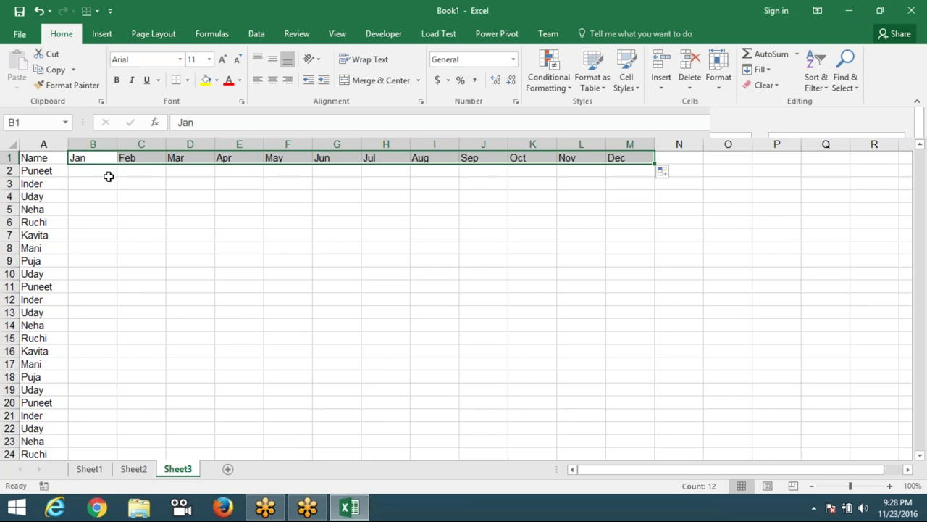
click(108, 174)
- Enter =RANDBETWEEN(10,90) in Sheet3's B2
text(=-)
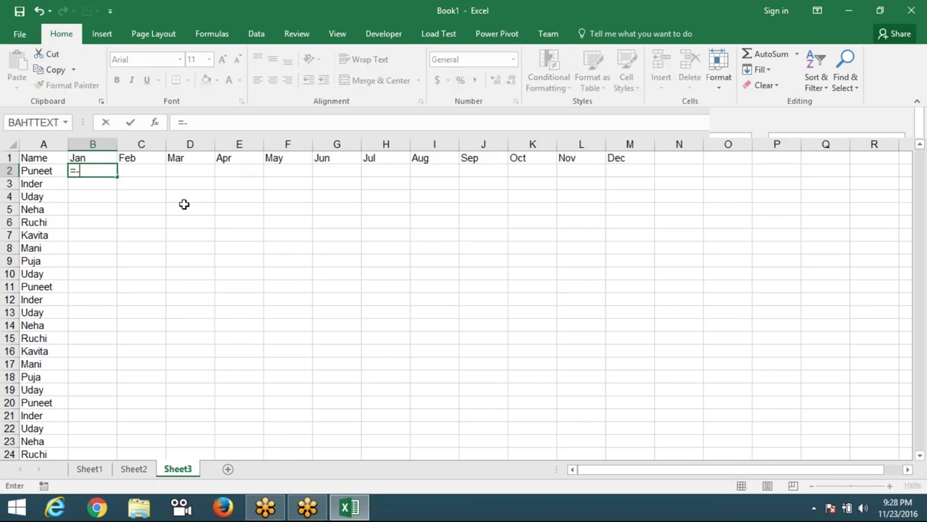
key(BackSpace)
text(ra)
key(Down)
key(Down)
key(Tab)
text(1)
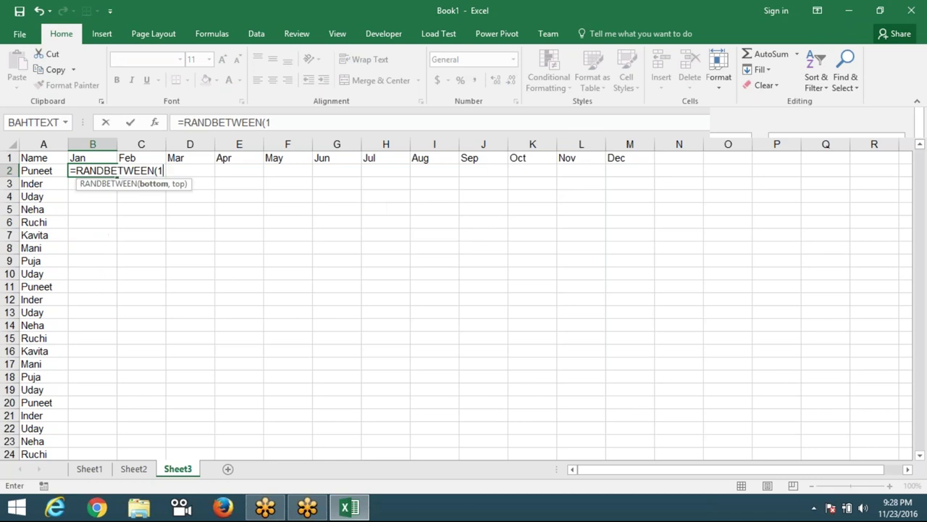
text(0,90))
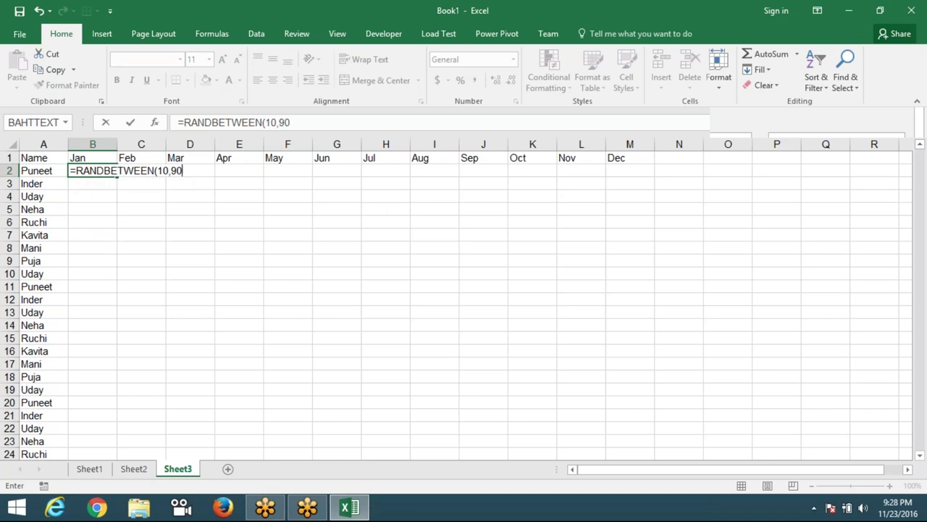
key(Return)
- Fill the RANDBETWEEN formula across B2:M339
mouse_move(92, 170)
mouse_down()
mouse_move(630, 170)
mouse_move(630, 440)
mouse_move(656, 460)
mouse_up()
key(Left)
key(ctrl+Down)
key(Right)
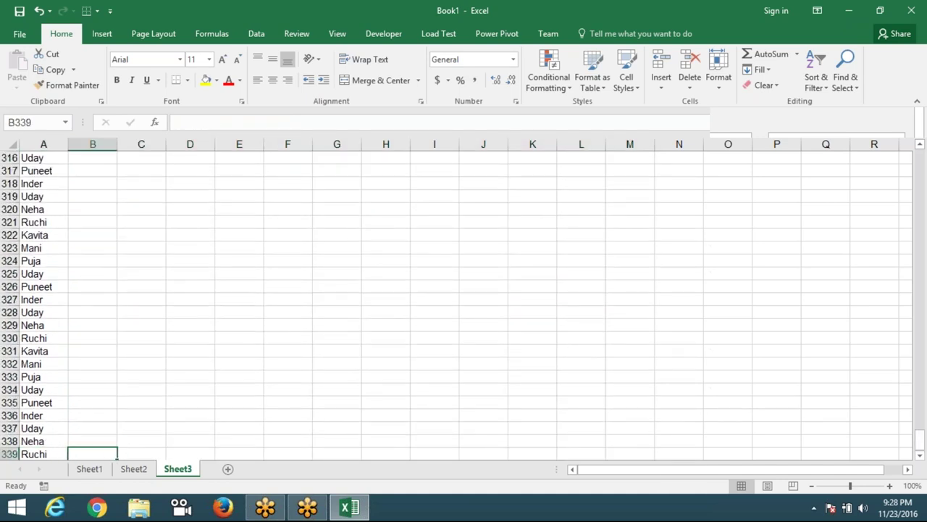
key(Down)
key(Up)
key(ctrl+shift+Up)
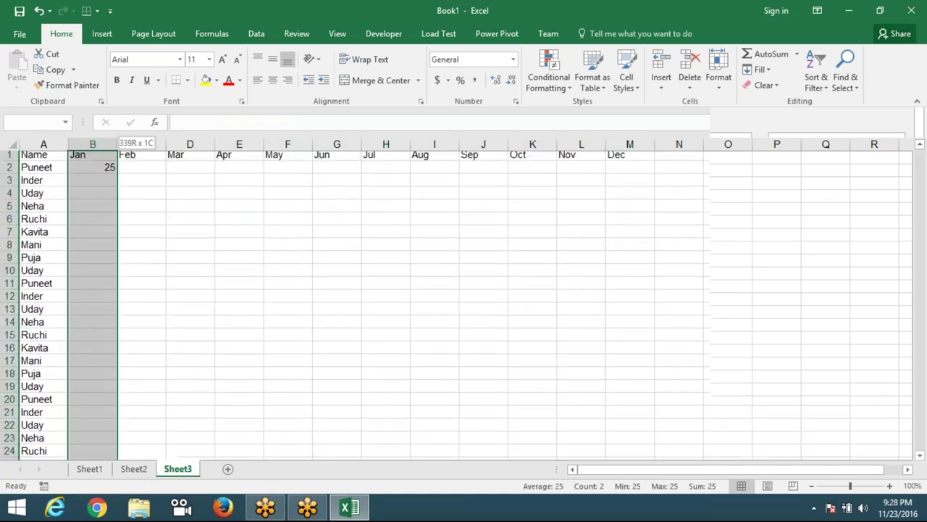
key(shift+Right)
key(shift+Right)
key(shift+Right)
key(shift+Right)
key(shift+Right)
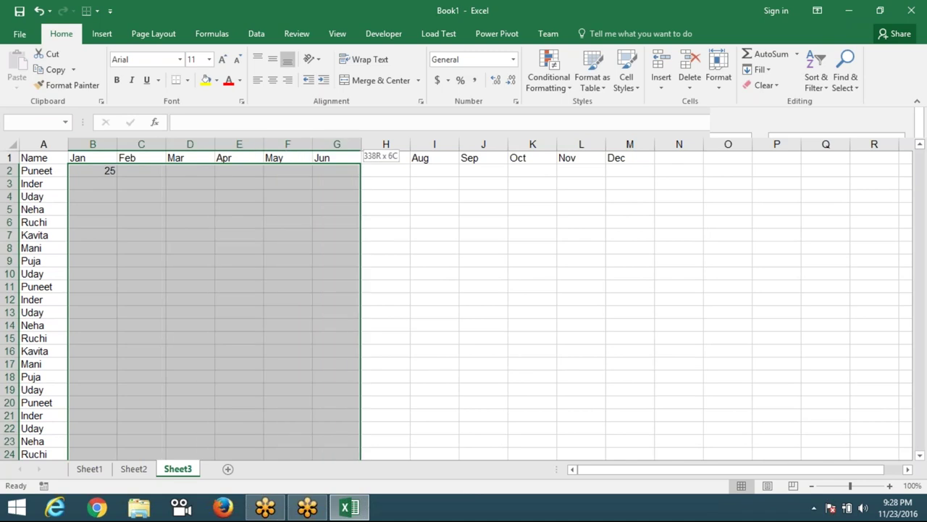
key(shift+Right)
key(shift+Right)
key(shift+Right)
key(shift+Right)
key(shift+Right)
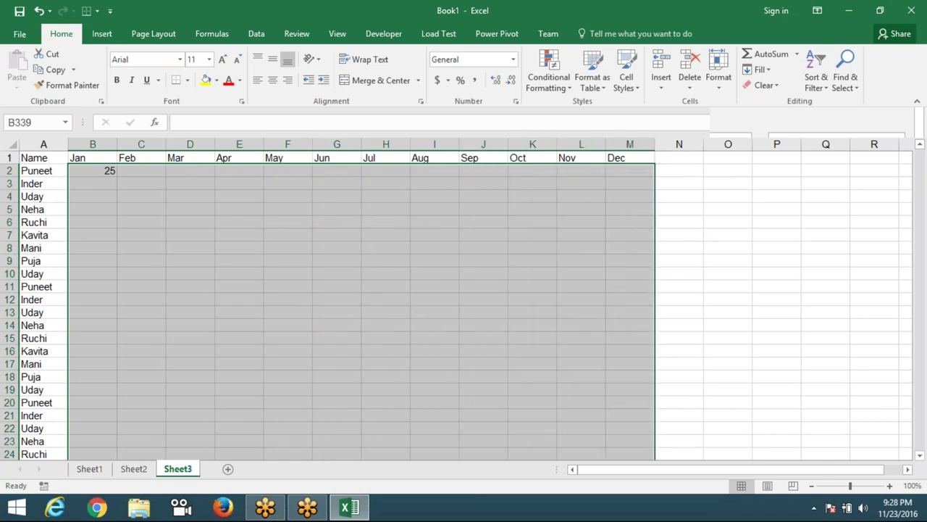
key(ctrl+r)
key(ctrl+d)
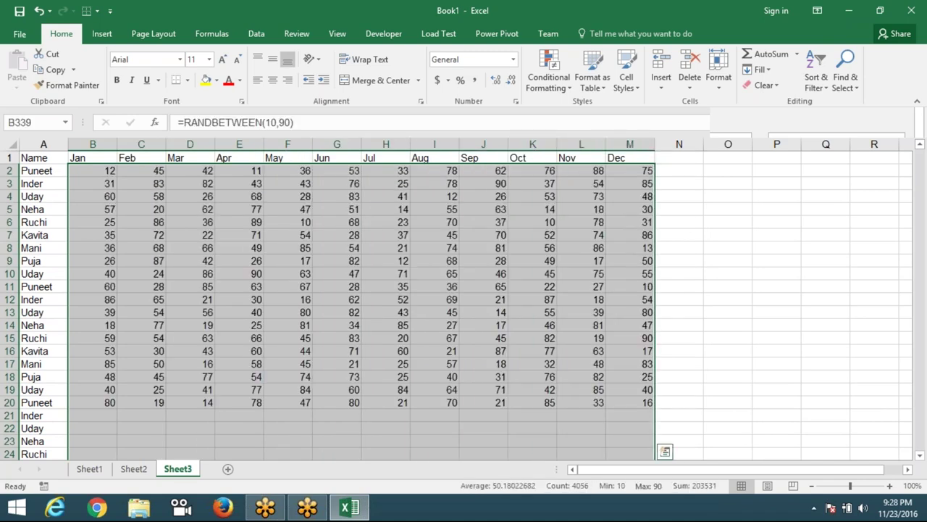
- Paste the random figures back as plain values and add a new blank Sheet4
key(ctrl+c)
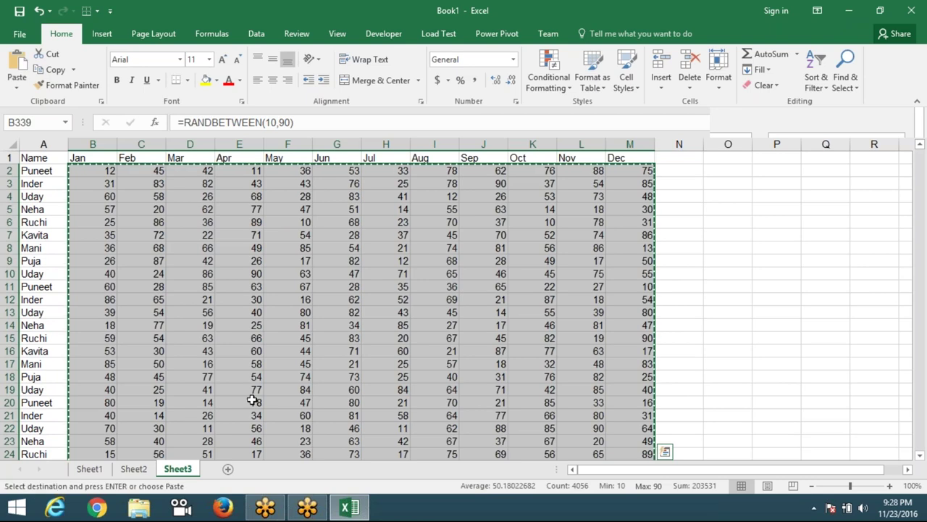
click(16, 88)
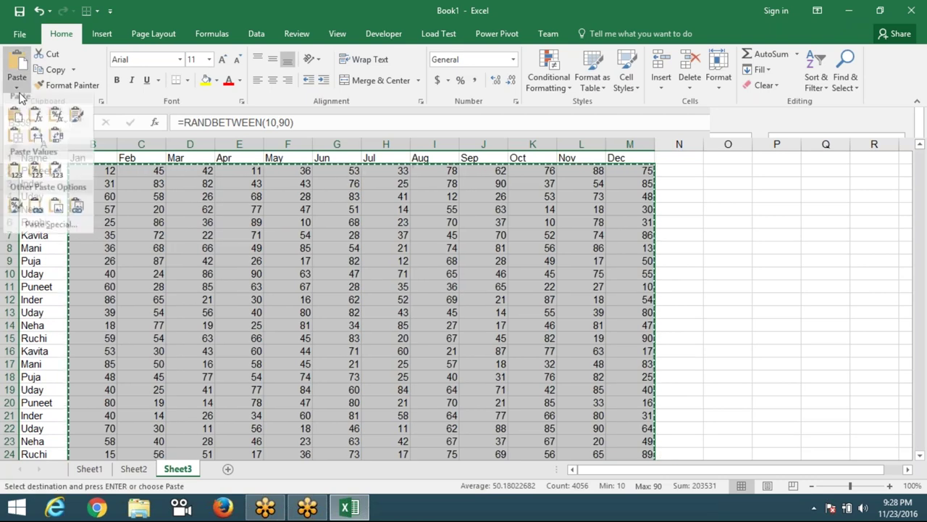
click(16, 179)
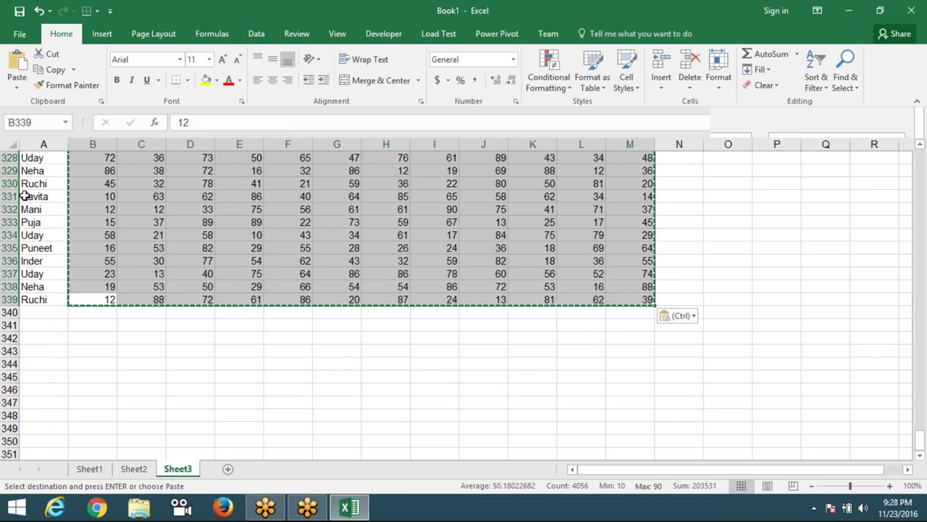
key(Escape)
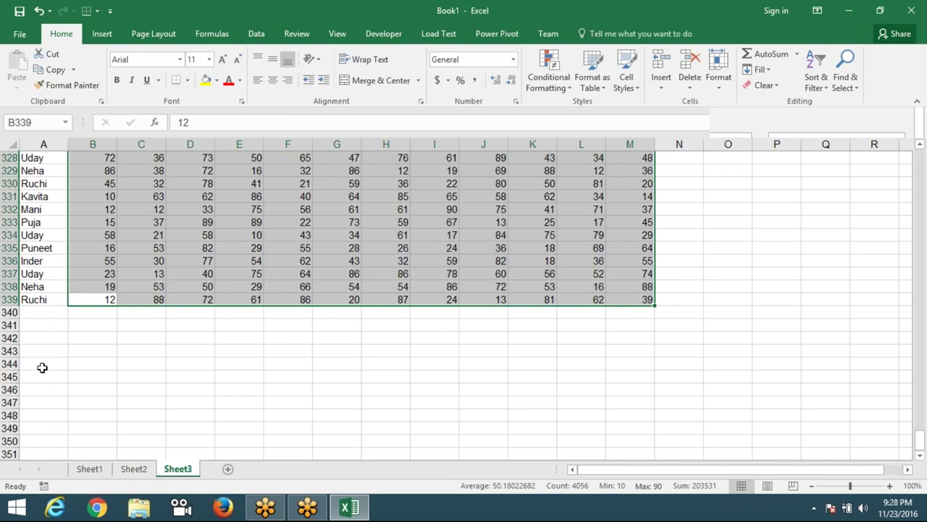
scroll(42, 368, up, 2)
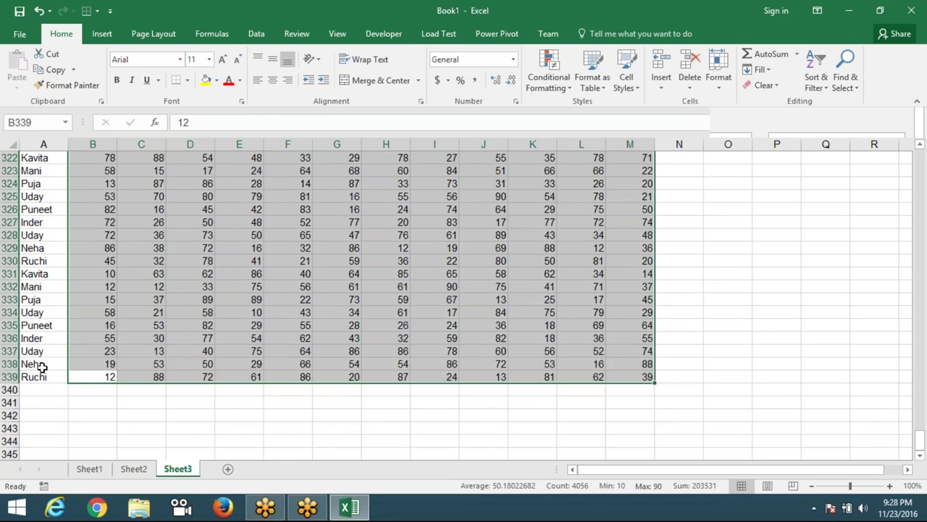
scroll(42, 368, up, 1)
scroll(42, 368, up, 3)
scroll(43, 366, up, 2)
scroll(45, 365, up, 3)
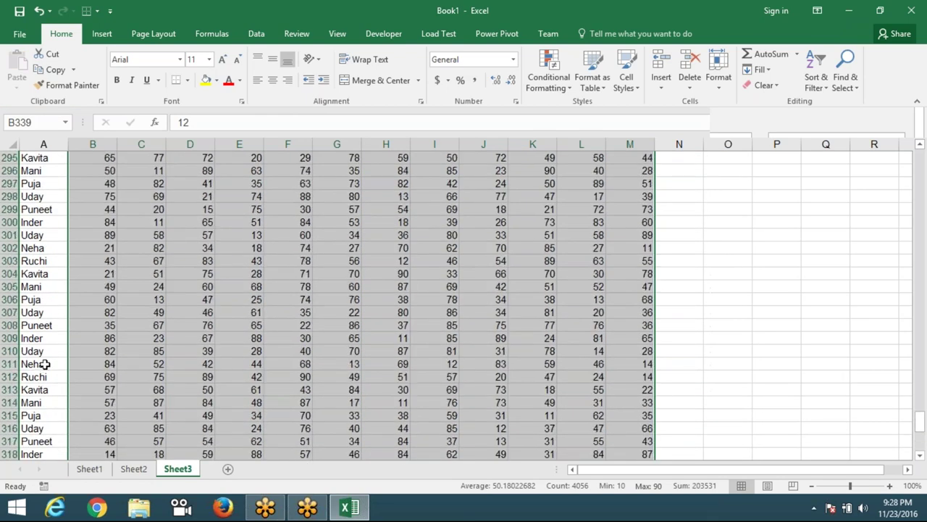
key(ctrl+Up)
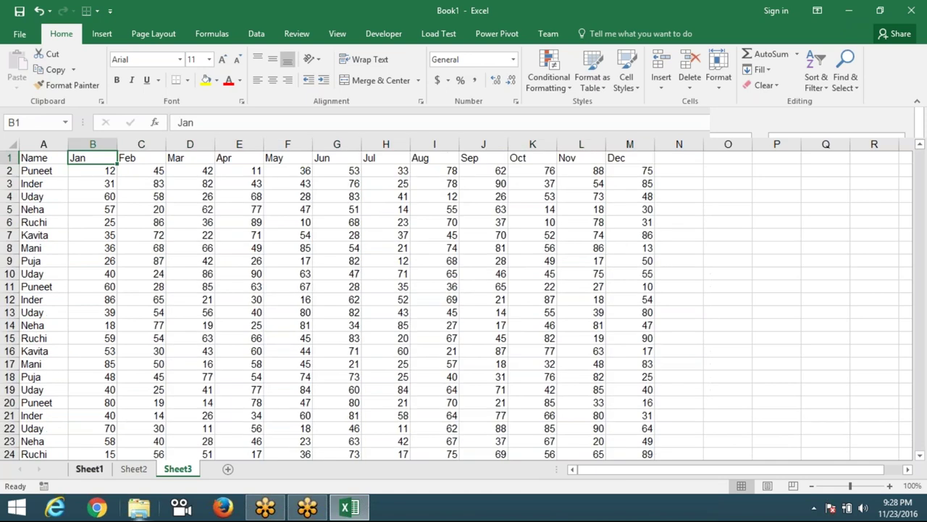
click(228, 470)
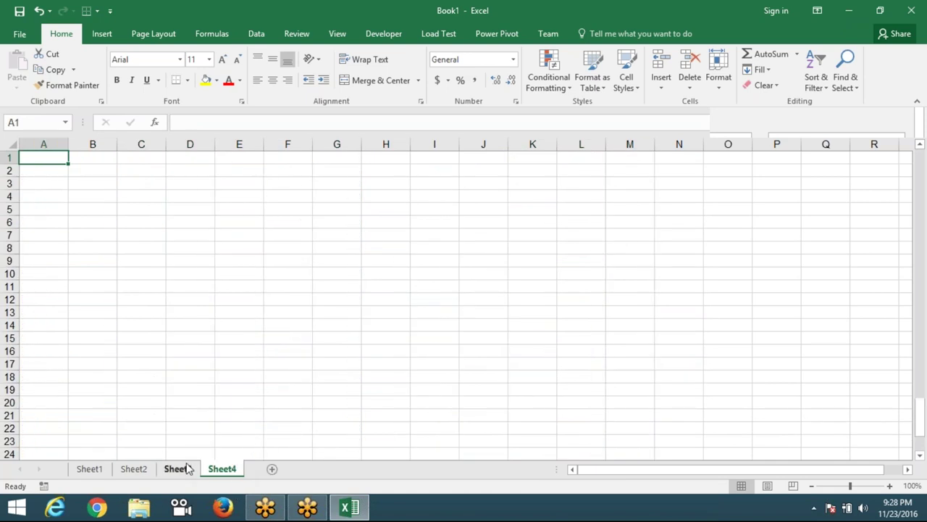
- Copy Sheet2's names from Name to Uday and paste them into Sheet4 from A1
click(183, 469)
click(130, 470)
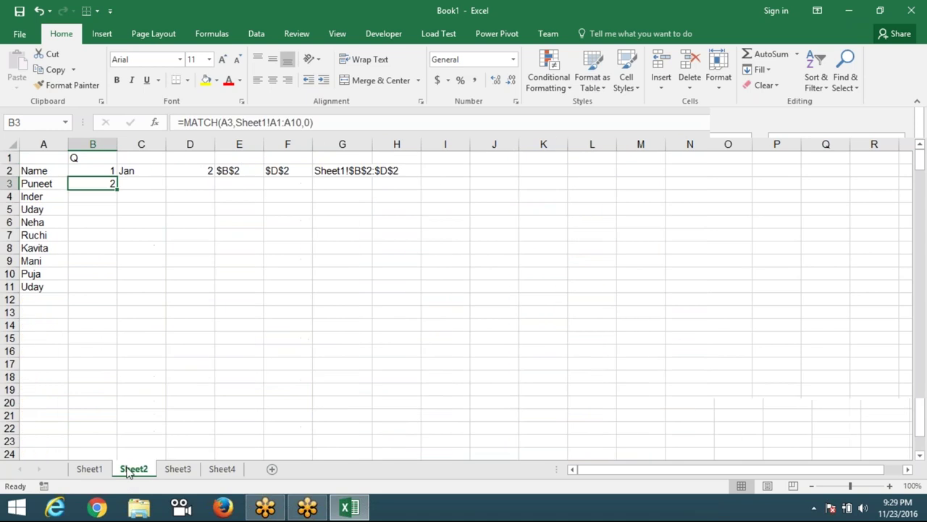
drag(40, 172, 38, 285)
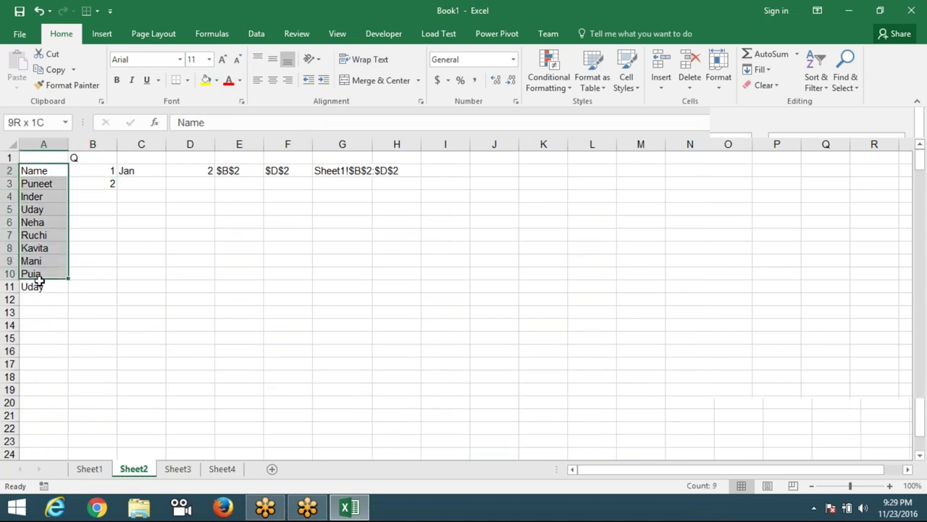
key(ctrl+c)
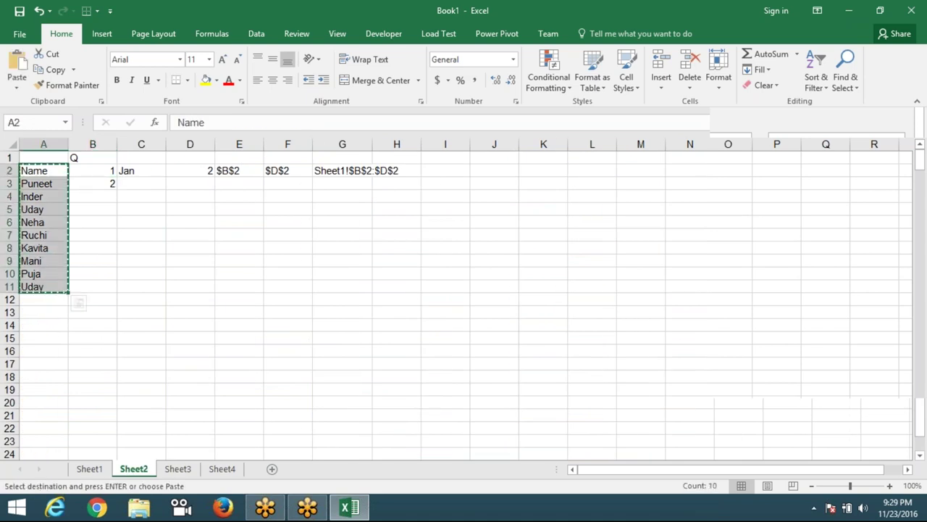
click(217, 469)
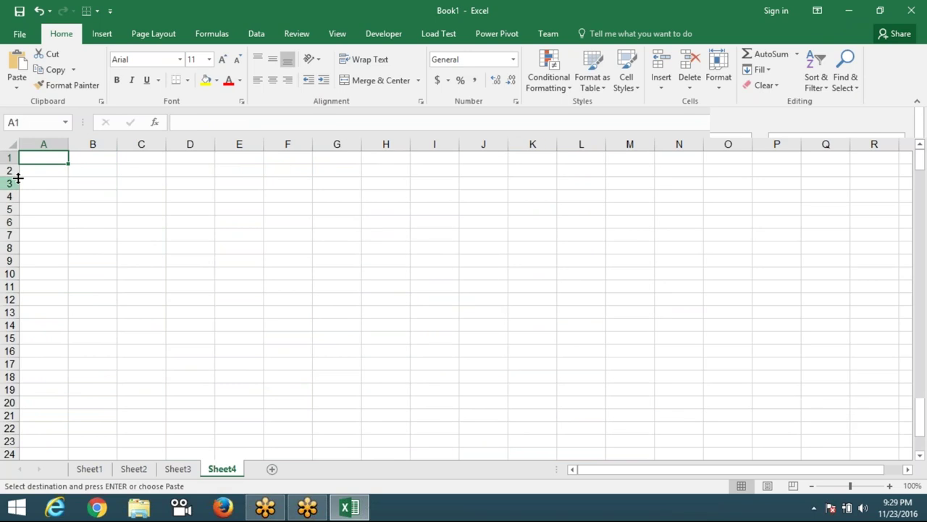
key(ctrl+v)
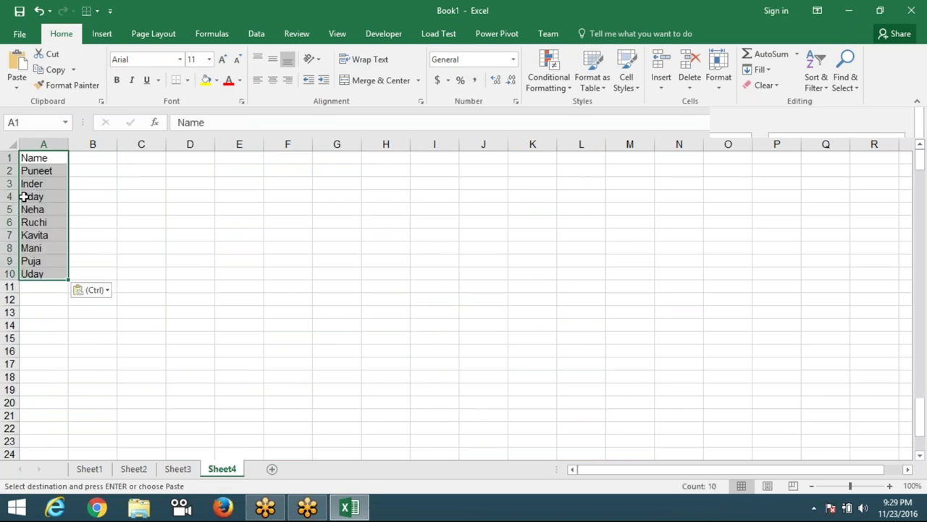
key(Escape)
click(51, 237)
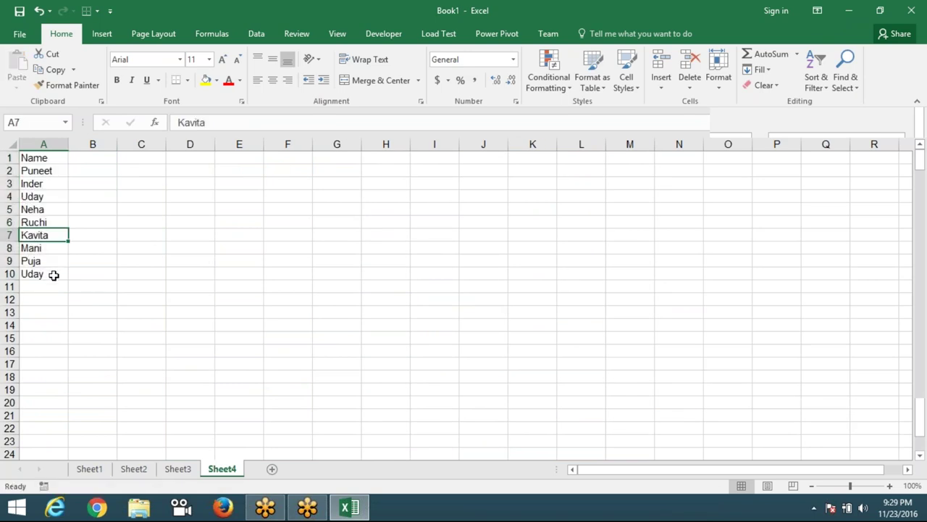
click(54, 287)
click(179, 468)
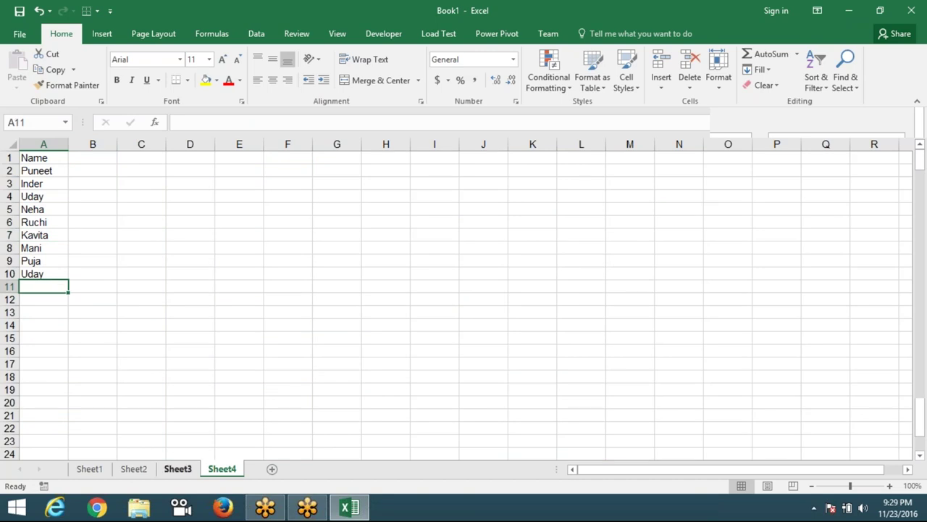
click(220, 469)
- Type the Jan heading in Sheet4's B1
click(95, 157)
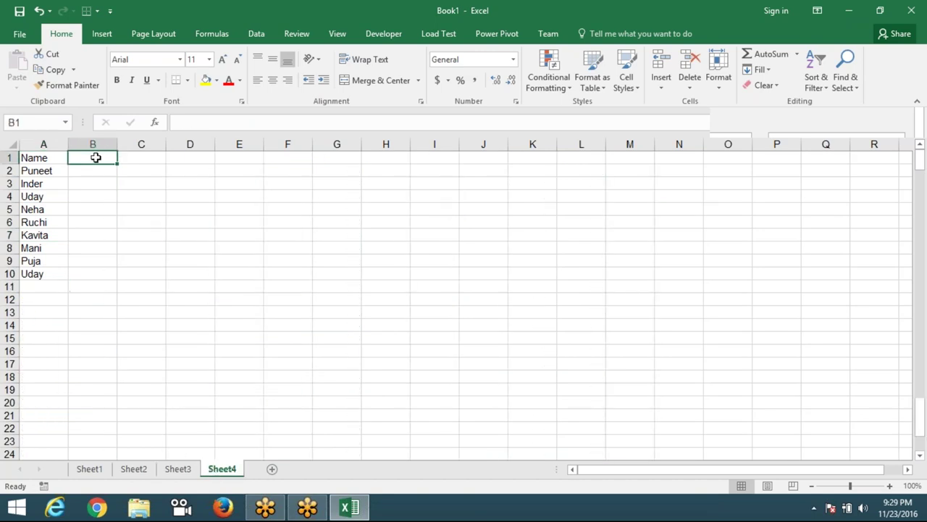
text(Jan)
key(Return)
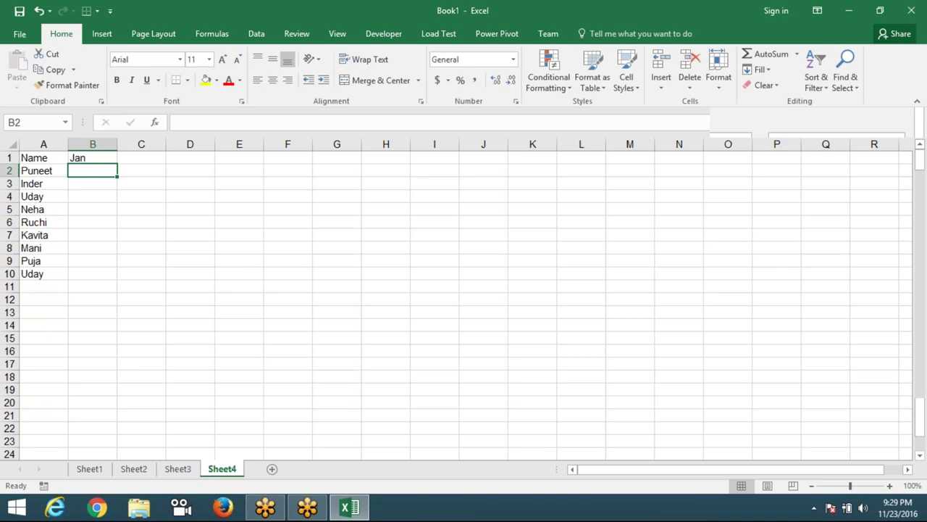
click(93, 157)
click(142, 157)
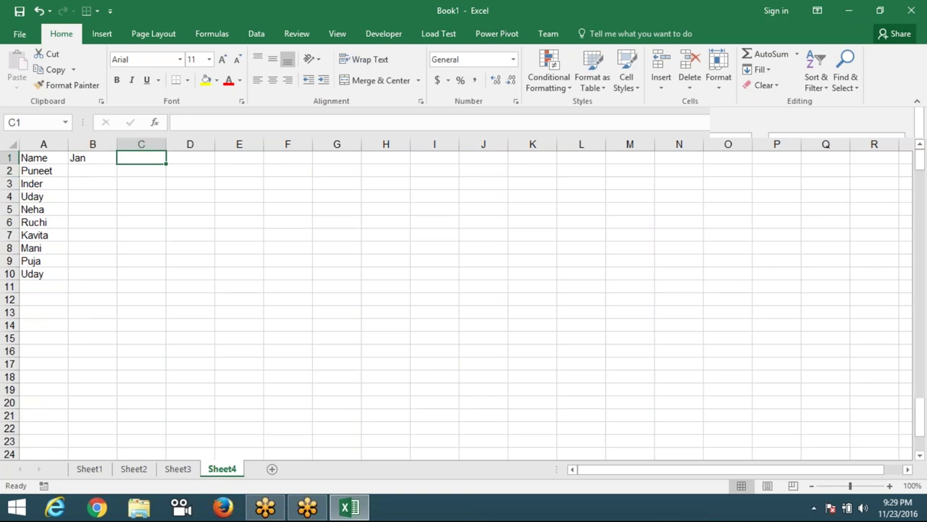
text(-)
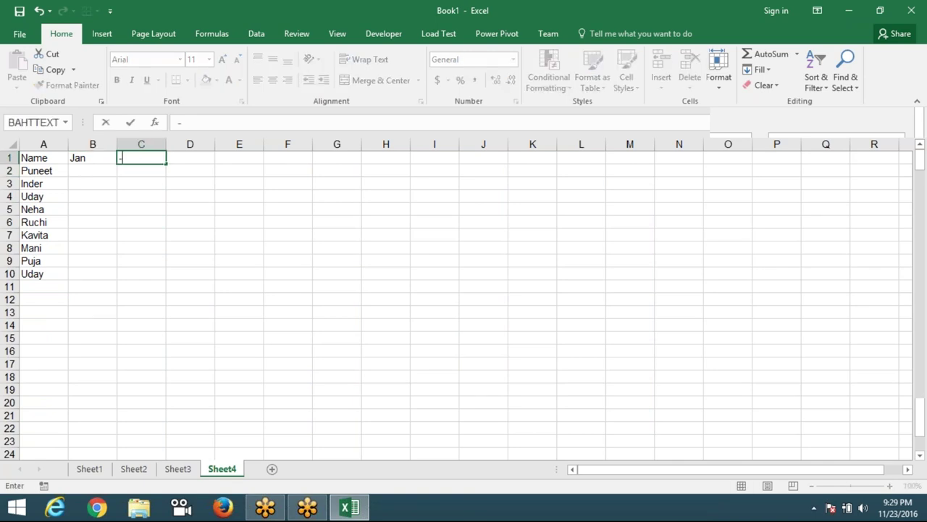
key(Escape)
- Enter =MATCH(B1,Sheet3!1:1,0) in C1 so it returns Jan's column position 2
text(=mat)
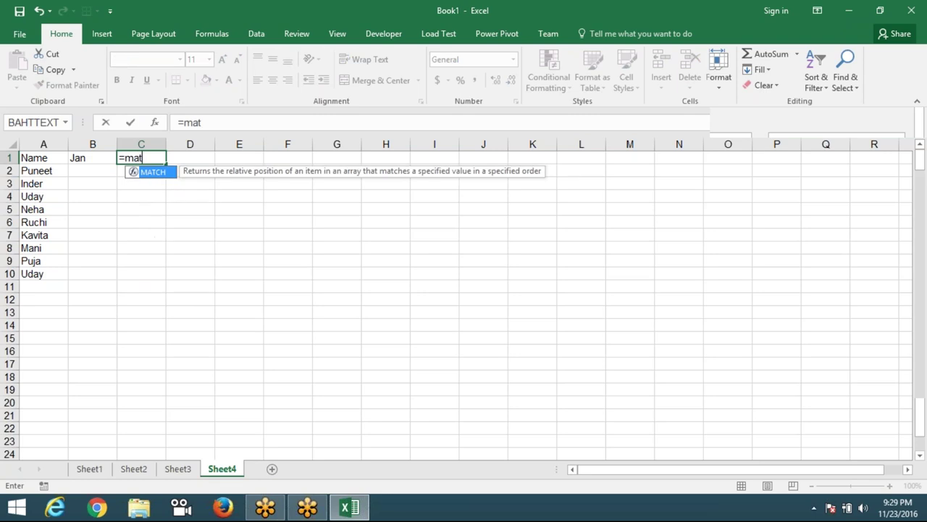
key(Tab)
text(")
key(Return)
key(Return)
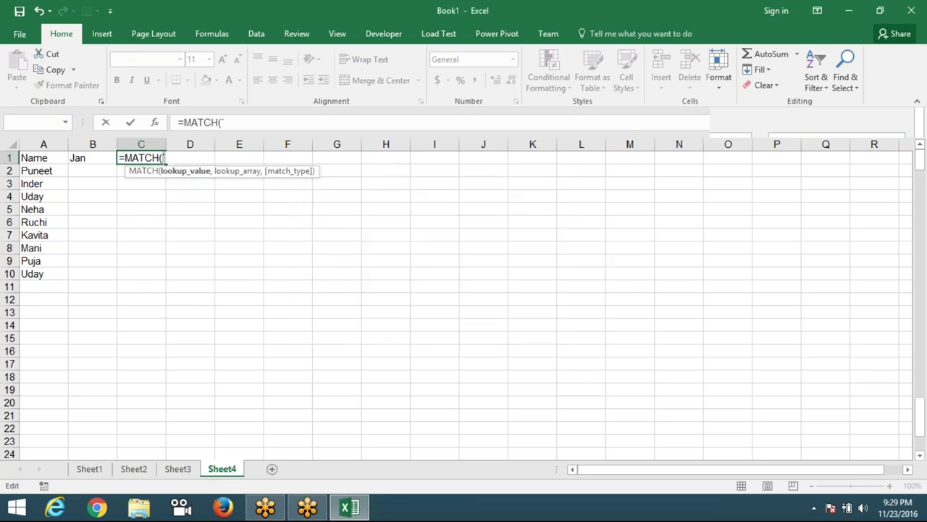
key(BackSpace)
click(92, 157)
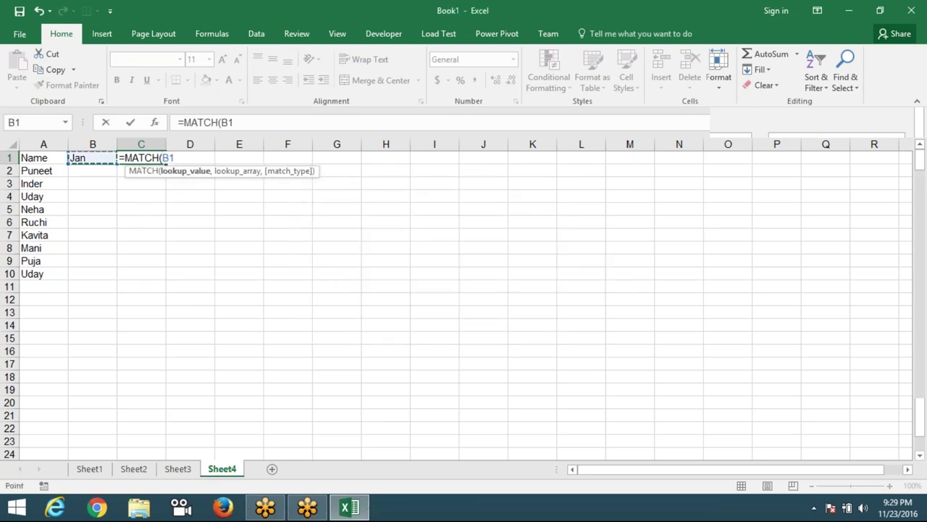
text(,)
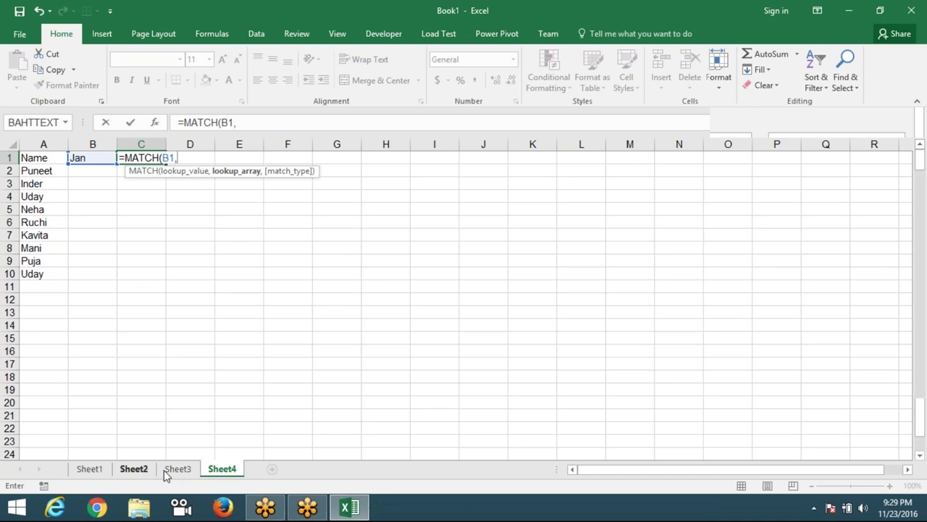
click(177, 470)
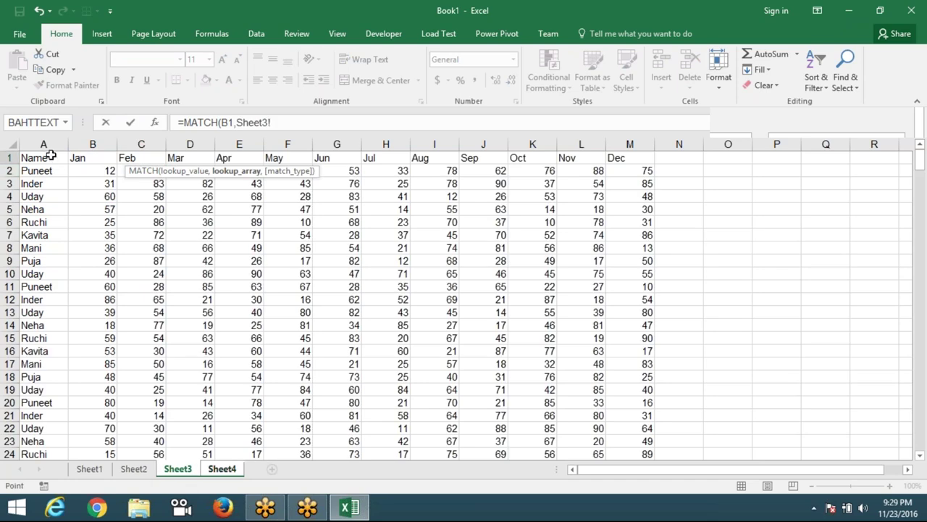
click(10, 158)
text(,)
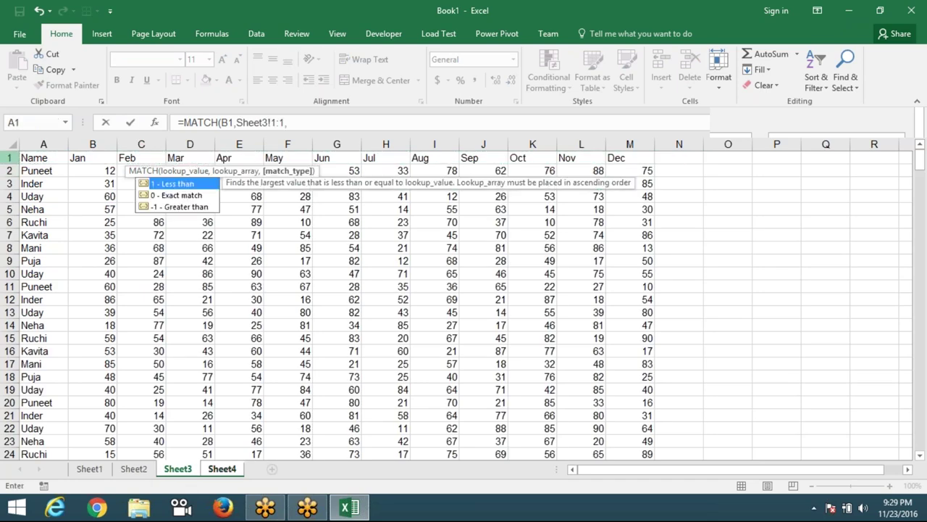
text(0)
key(Return)
click(141, 157)
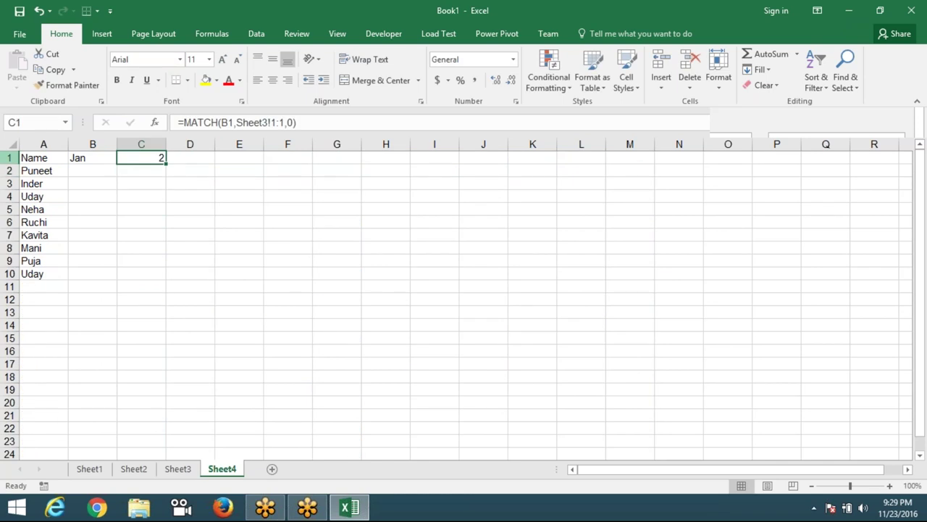
click(190, 158)
text(=)
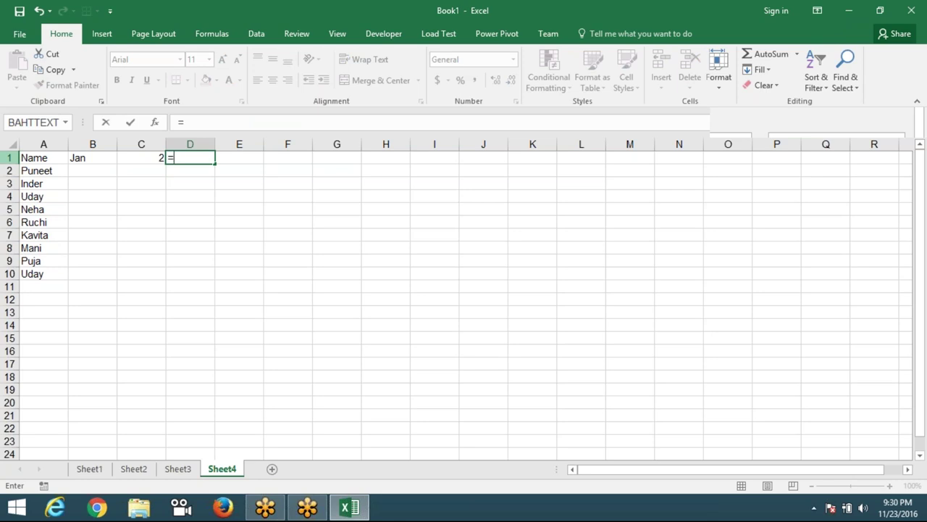
- Enter =ADDRESS(1,C1) in D1 to build an address from C1's column number
text(ad)
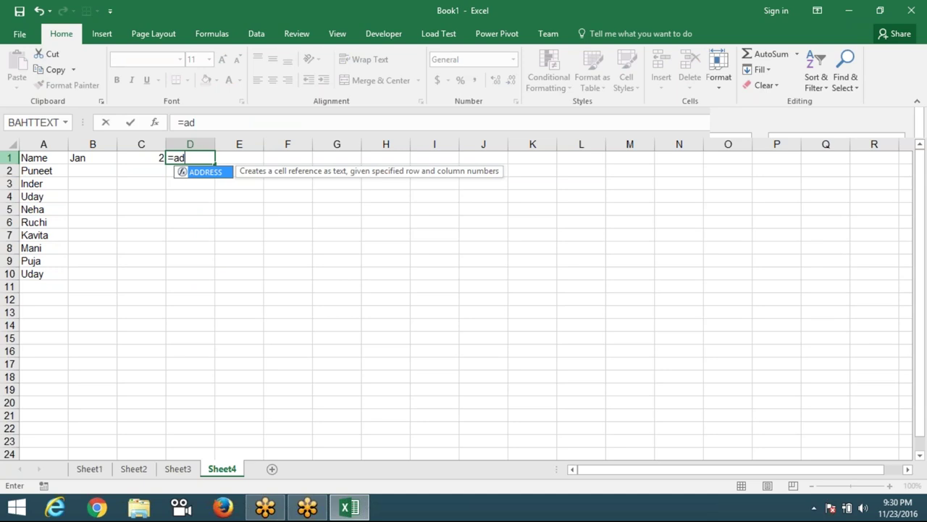
key(Tab)
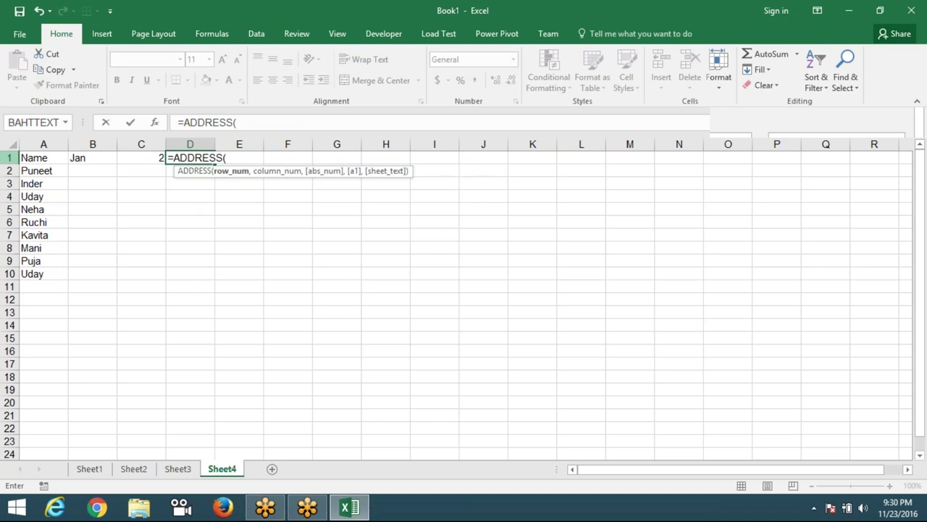
text(1)
text(,)
click(142, 157)
text())
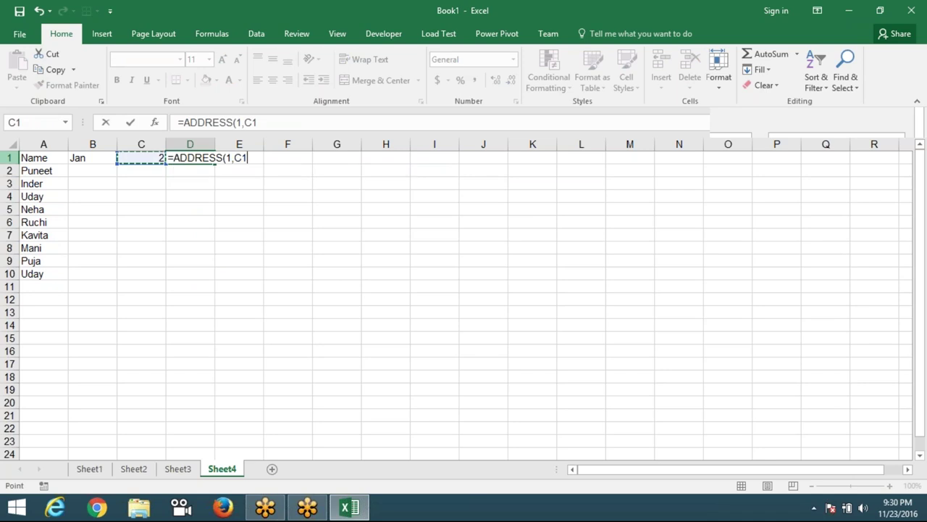
key(Return)
key(Up)
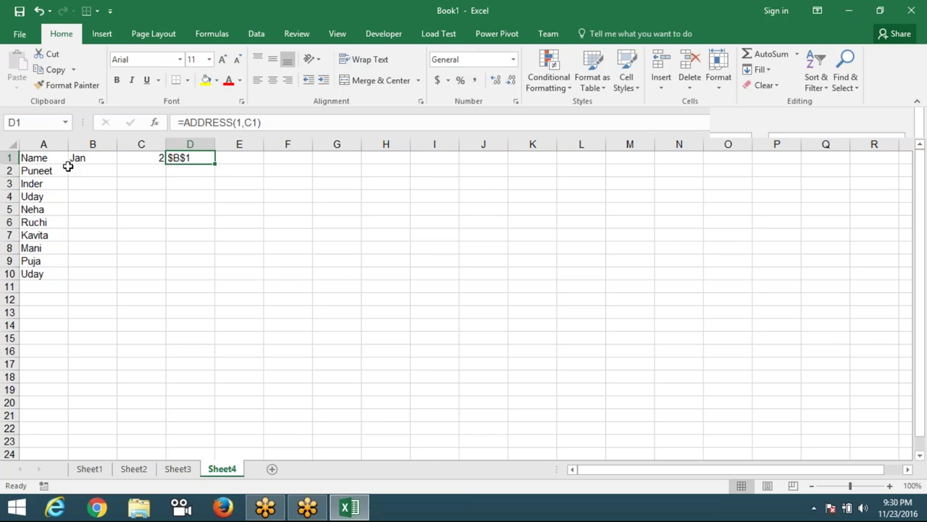
- Add the Relative reference type 4 to D1's ADDRESS formula so it returns B1
click(258, 122)
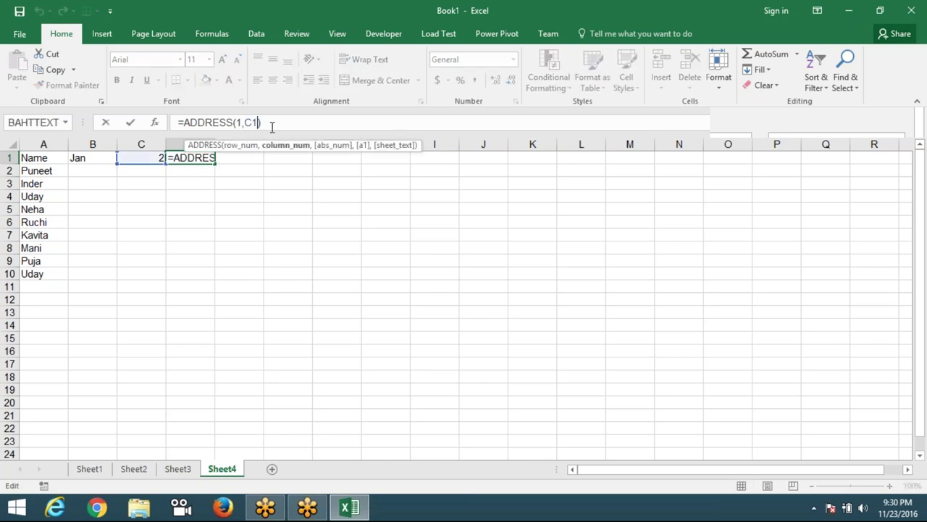
text(,)
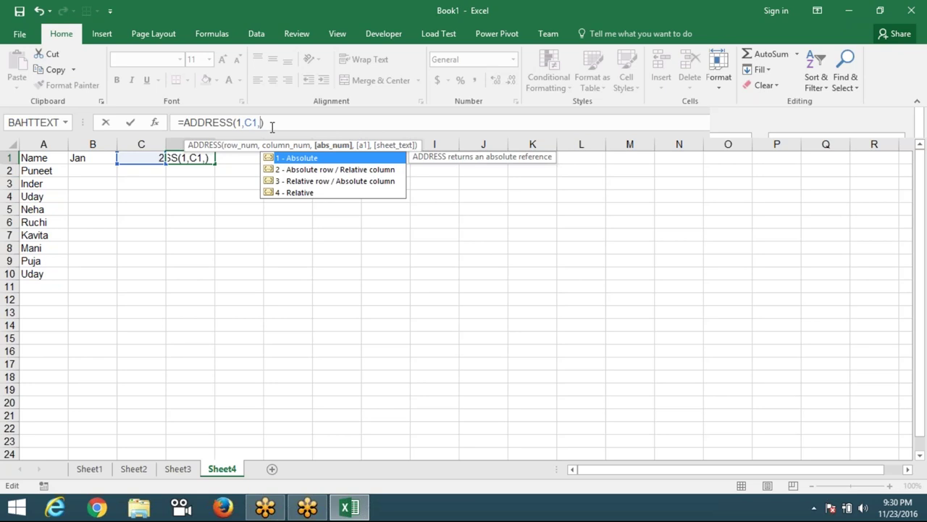
key(Down)
key(Down)
key(Down)
key(Tab)
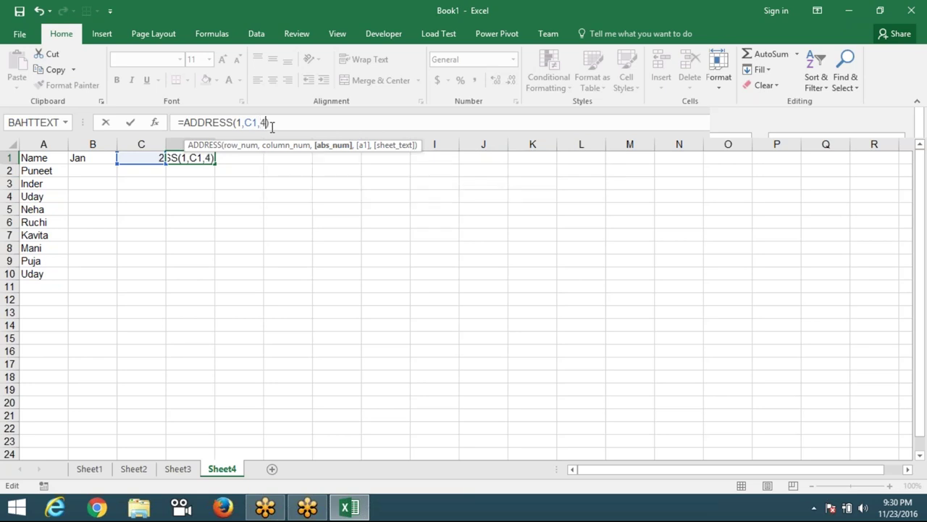
key(Return)
key(Up)
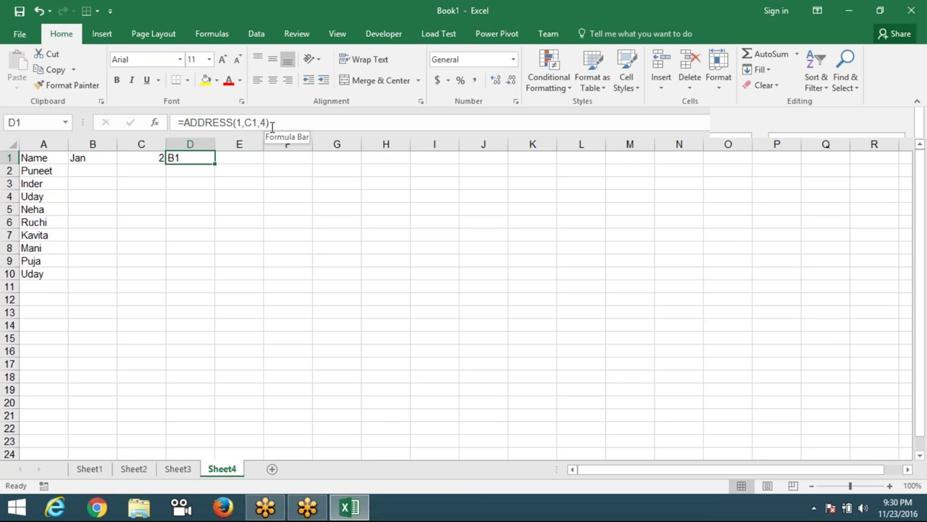
key(Down)
key(Up)
key(Right)
- Enter =LEFT(D1)&":"&LEFT(D1) in E1 so it returns the column range text B:B
text(=)
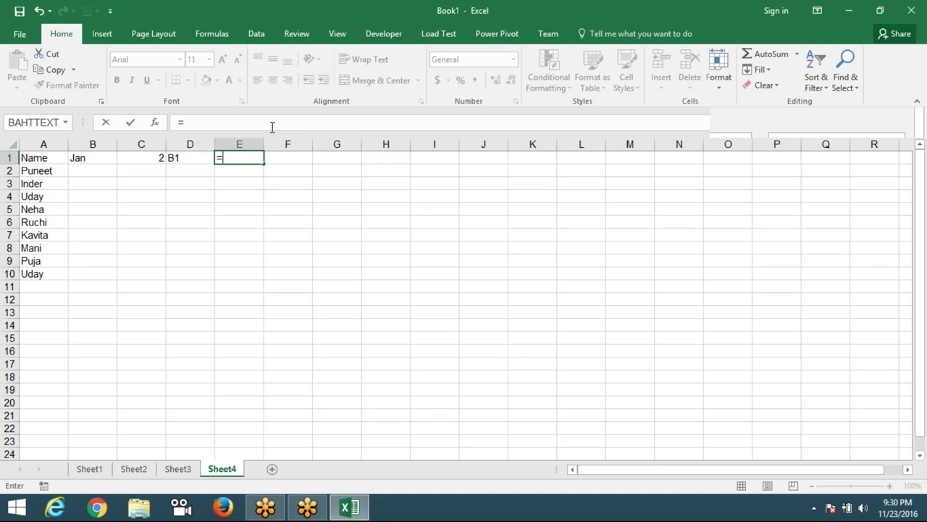
text(le)
key(Tab)
key(Left)
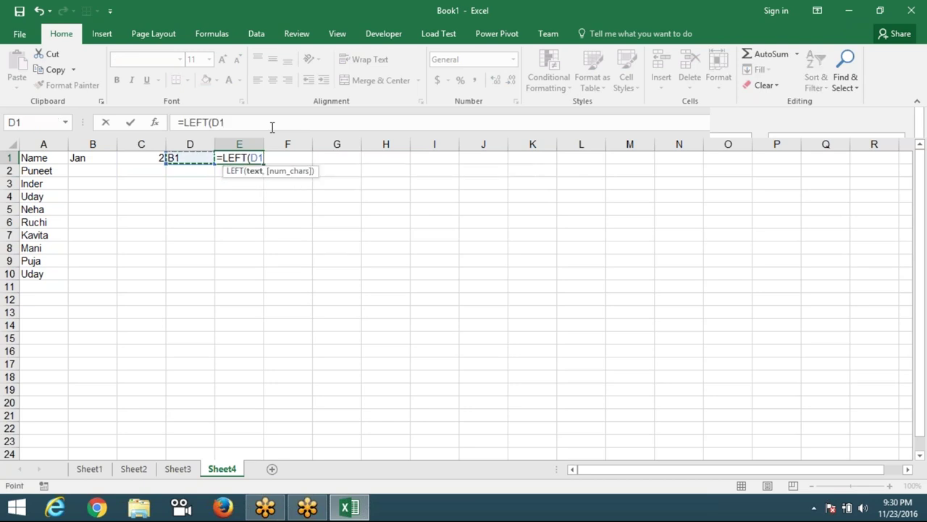
text())
text(&")
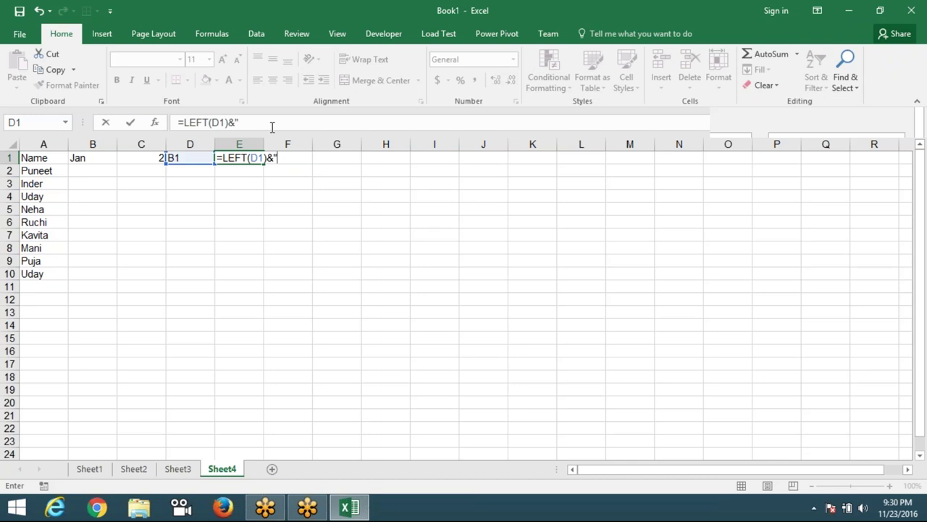
text(:"&)
text(le)
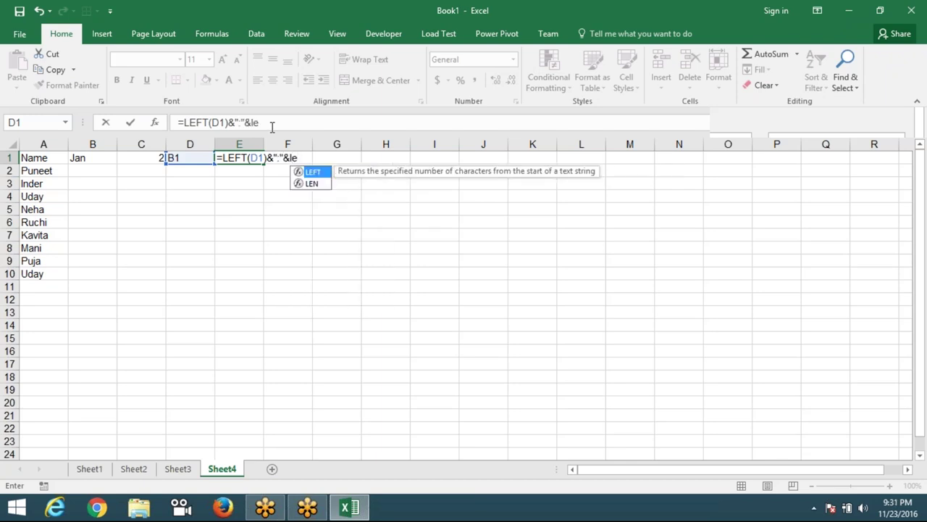
key(Tab)
text(D1)
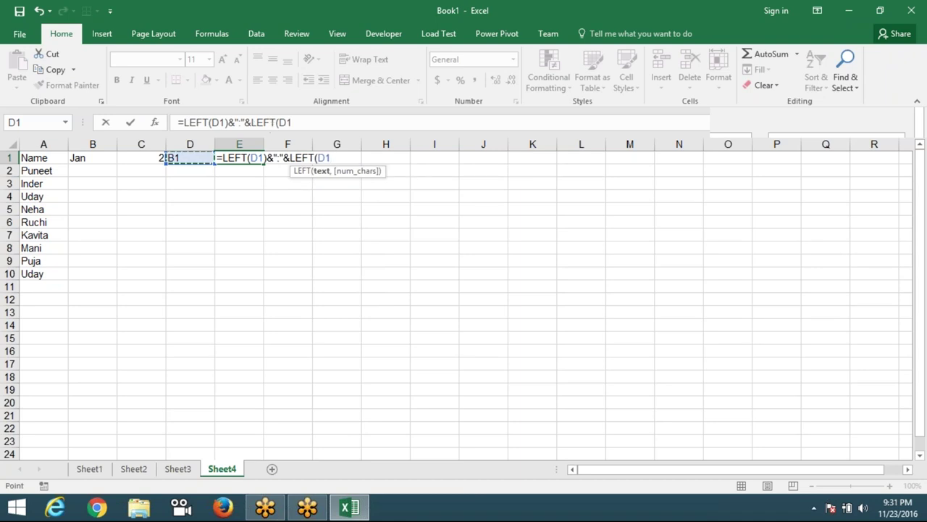
key(Return)
key(Return)
key(Up)
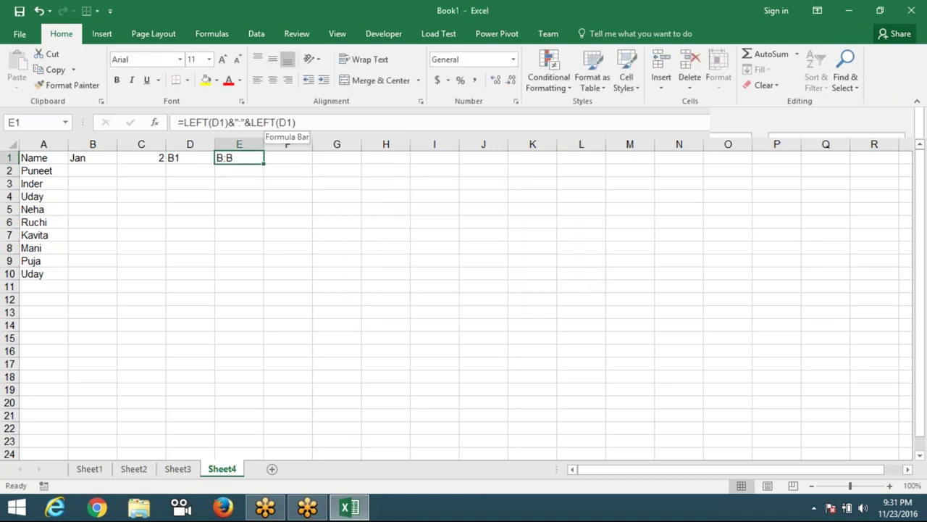
key(Left)
key(Left)
key(Left)
key(Down)
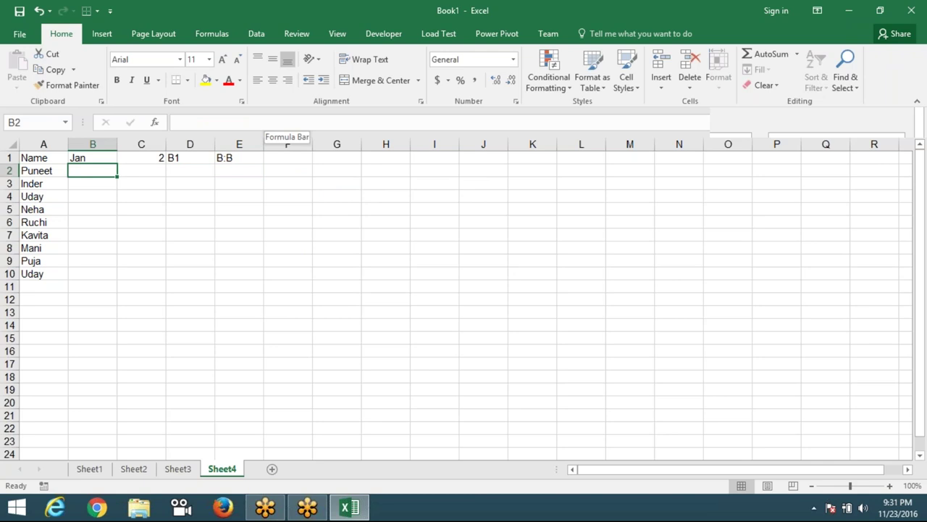
- Start a SUMIF in B2 using Sheet3!A:A as range and Sheet4!A2 as criteria
text(=sum)
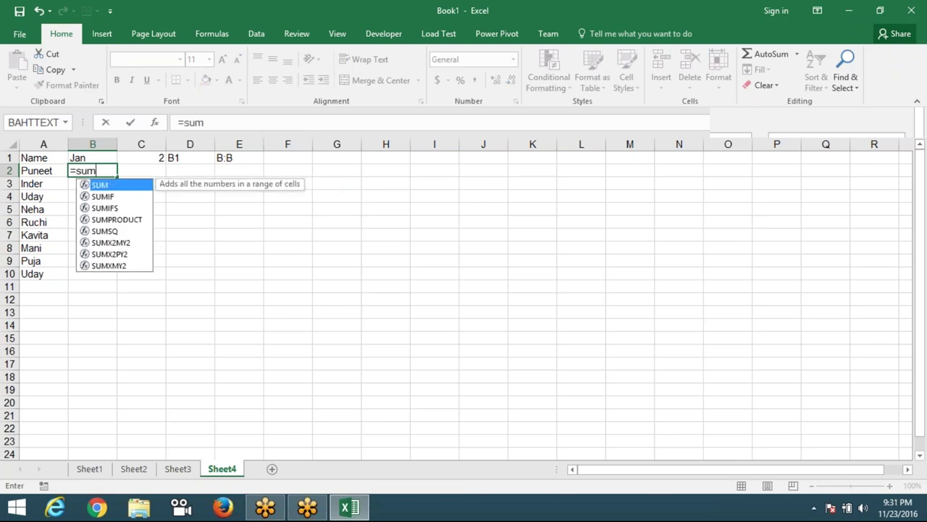
key(Down)
key(Tab)
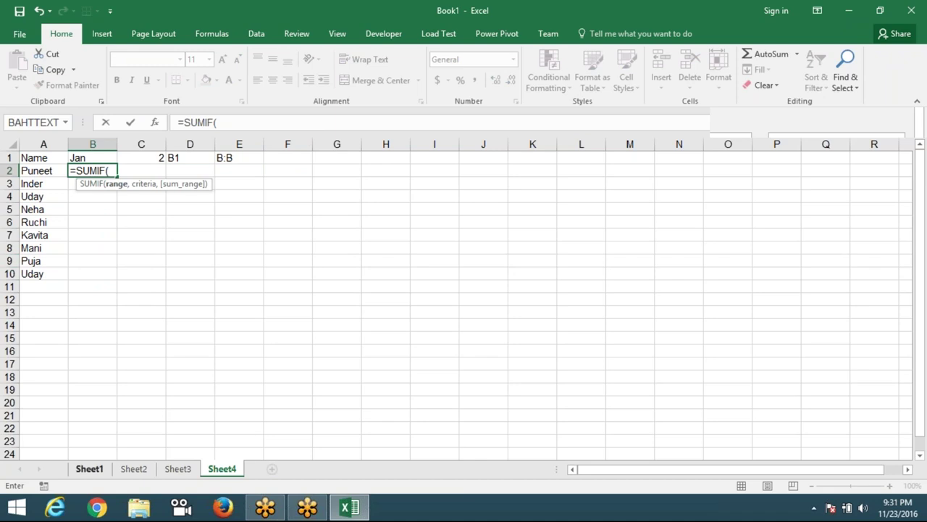
click(110, 469)
click(178, 468)
click(43, 144)
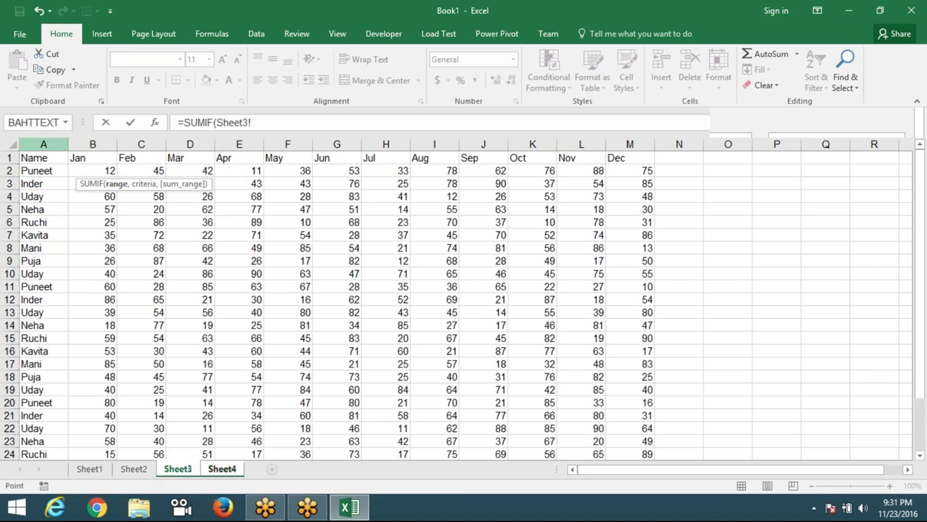
text(A:A,)
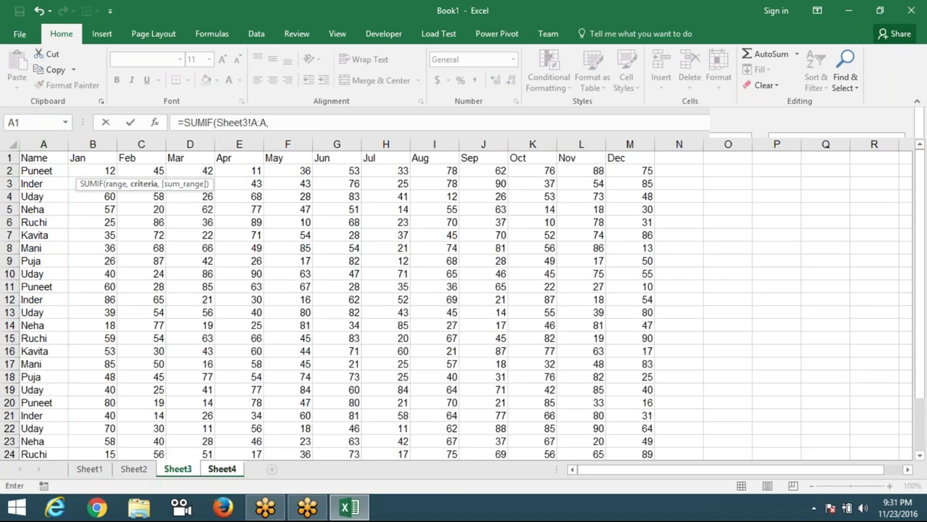
click(222, 469)
click(44, 172)
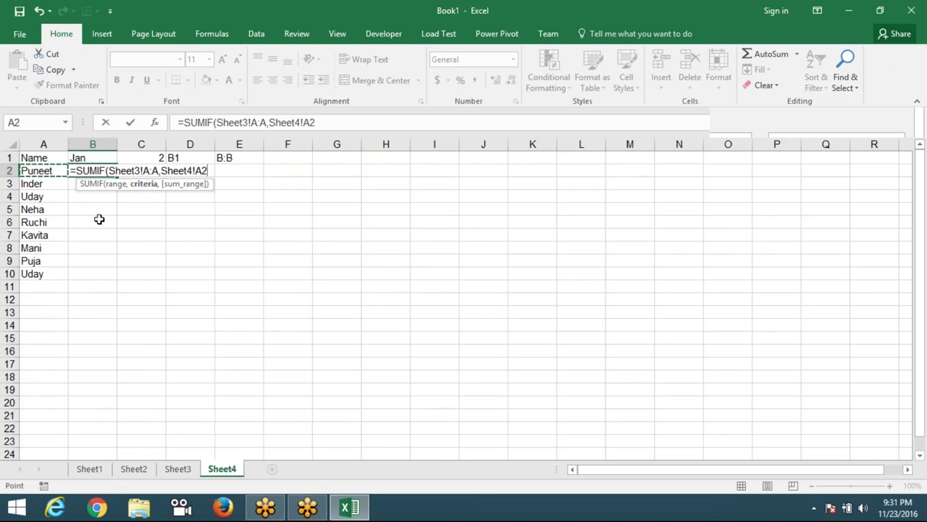
- Finish the SUMIF with INDIRECT(Sheet4!E1) as sum range and dismiss the circular reference warning
text(,)
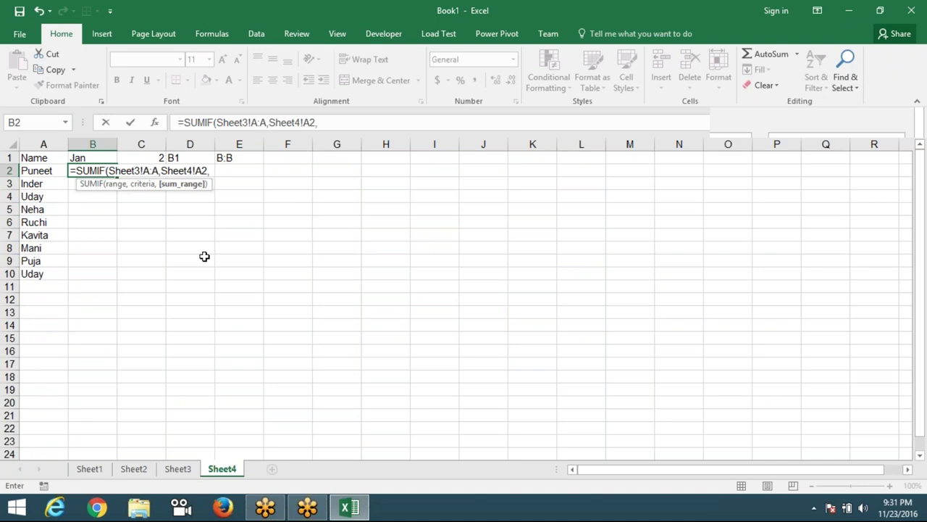
text(i)
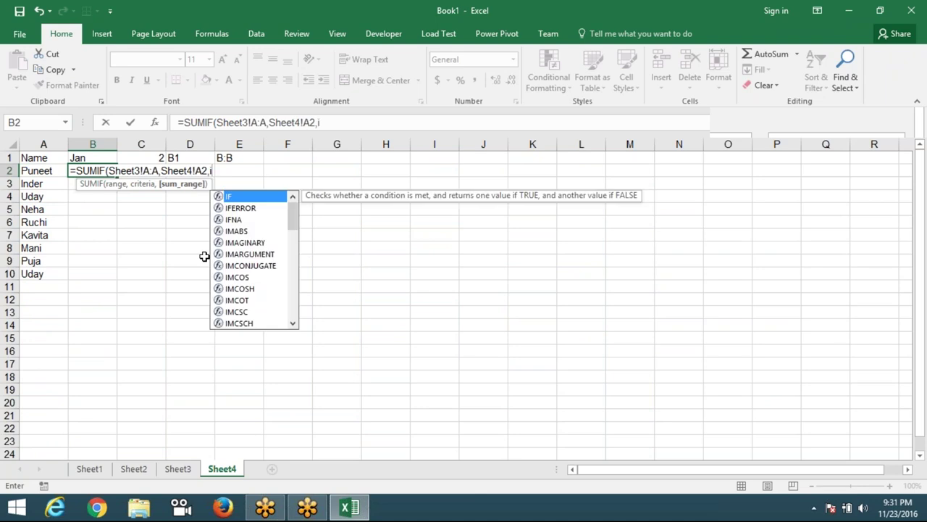
text(nd)
key(Down)
key(Tab)
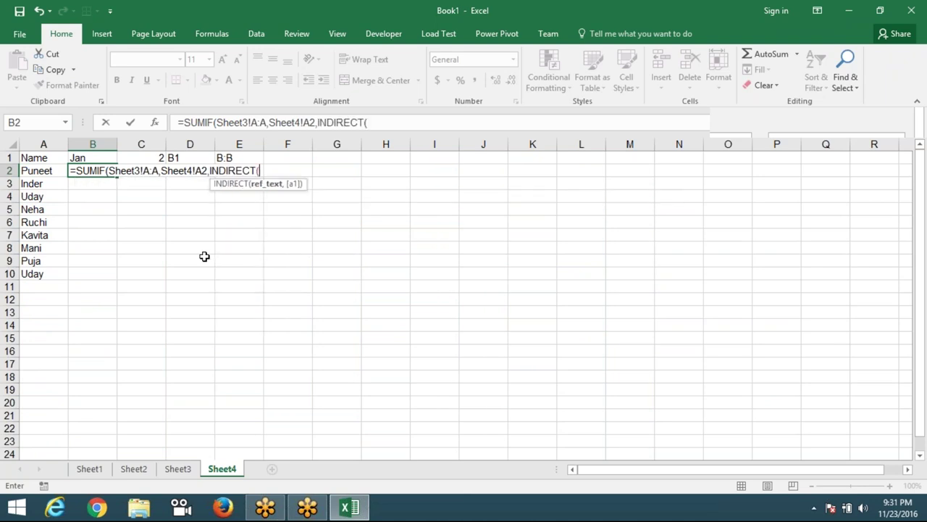
click(247, 157)
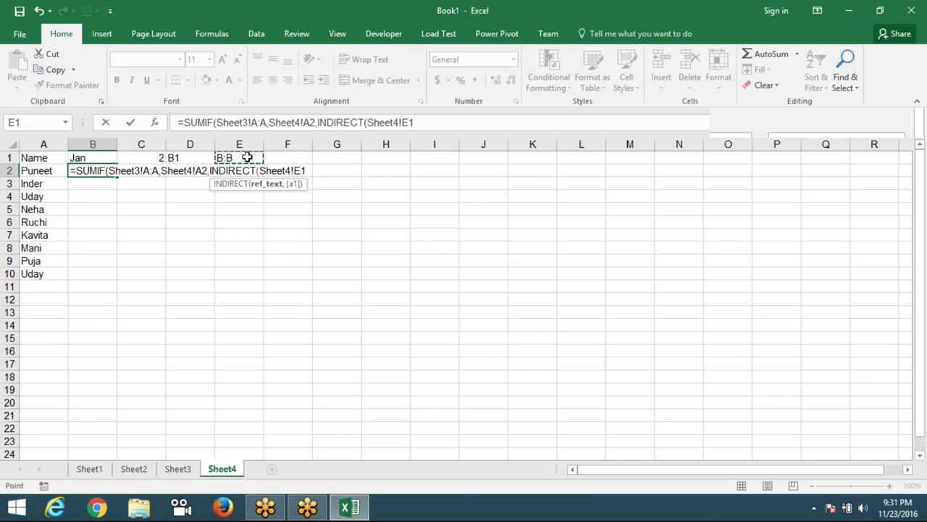
text())
key(Return)
key(Return)
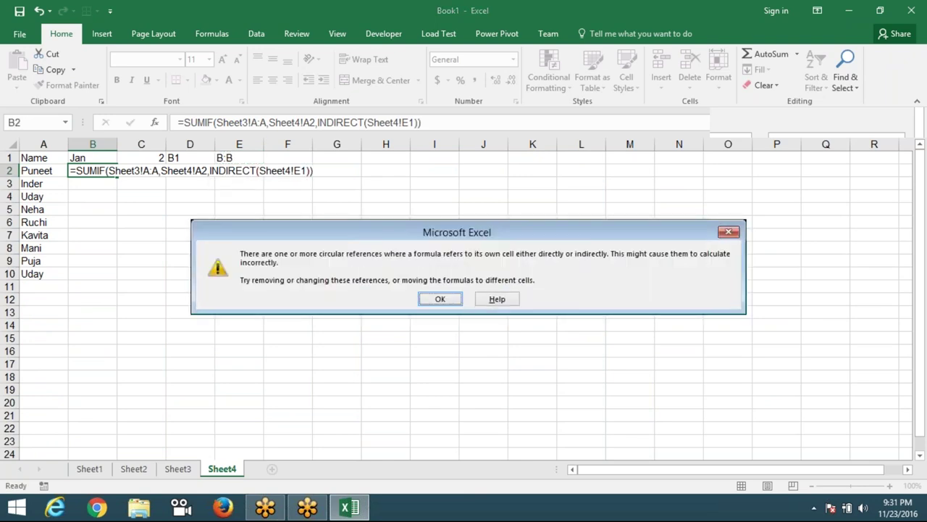
key(Return)
click(239, 157)
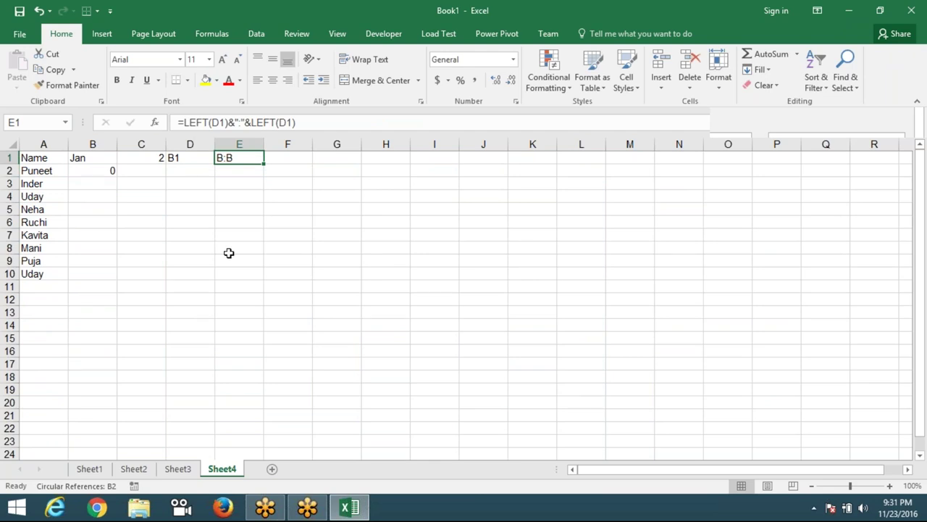
- Prefix E1's formula with "Sheet3!"& so it returns Sheet3!B:B
click(187, 122)
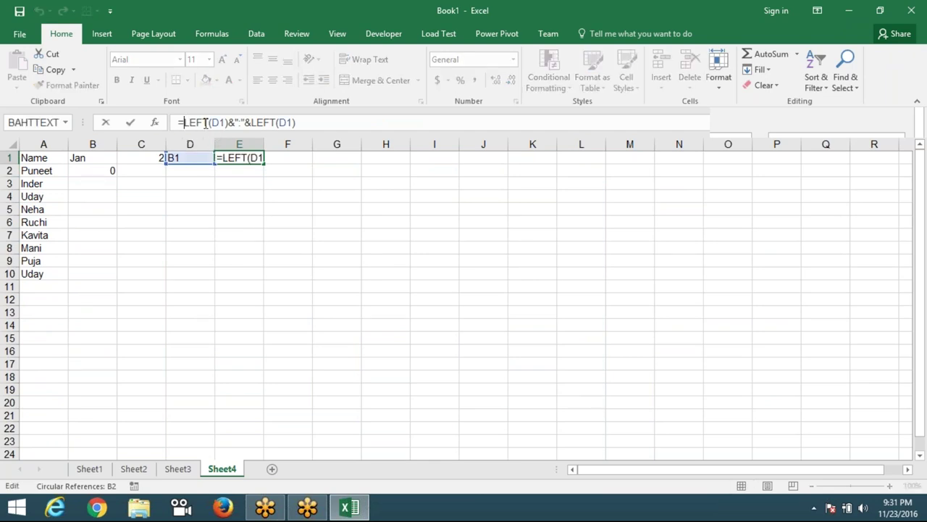
text("Shee)
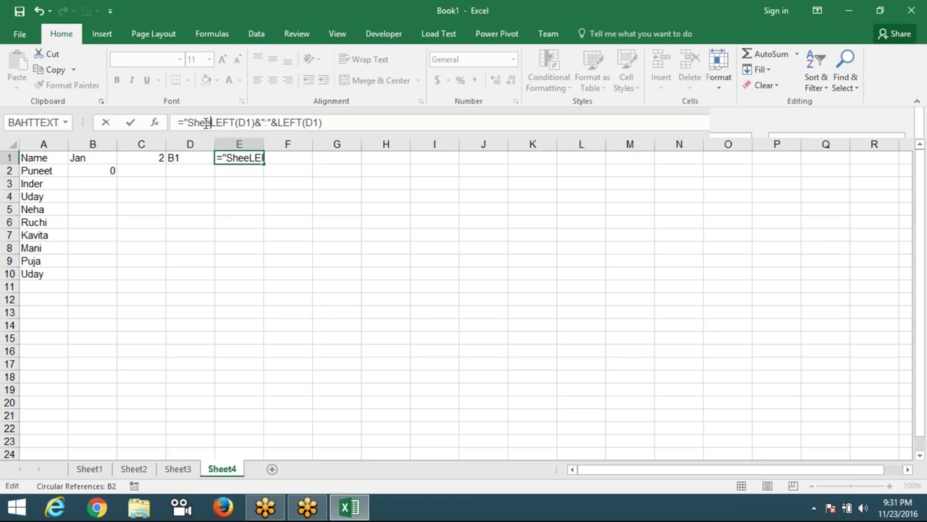
text(t)
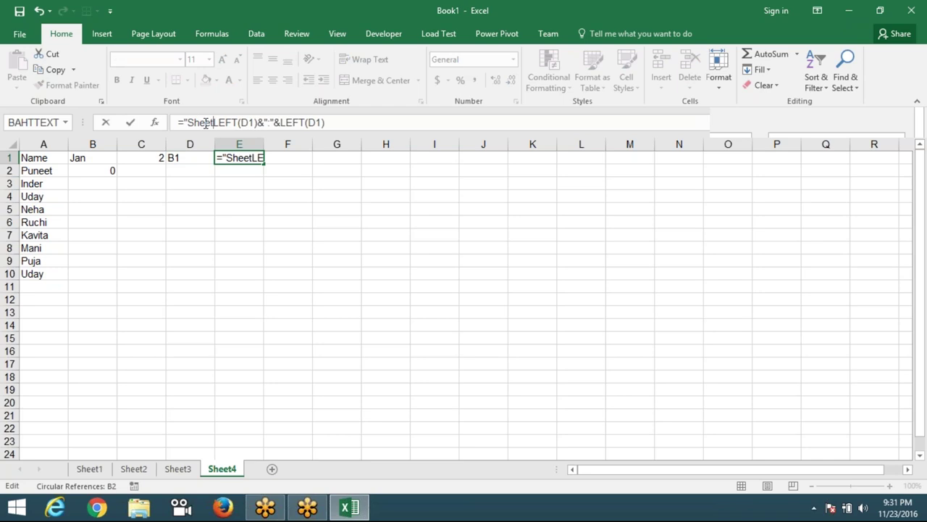
text(3)
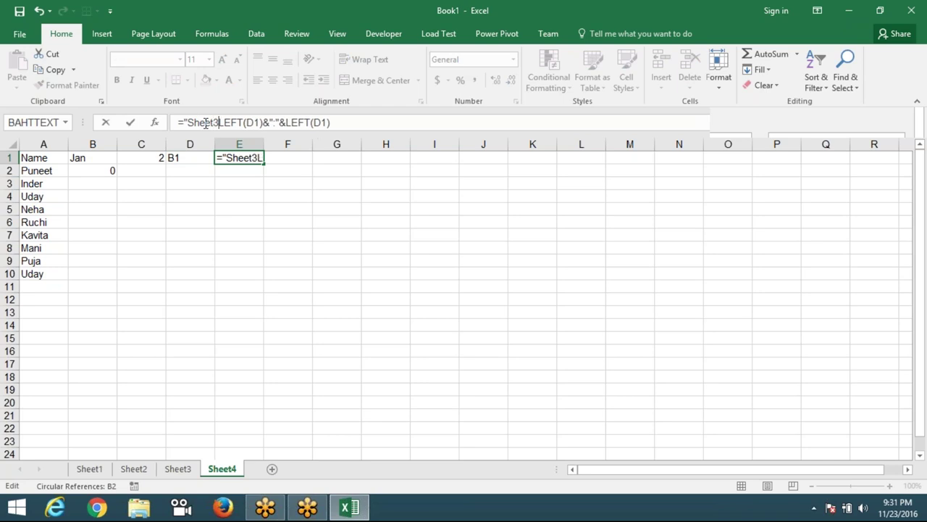
text(!")
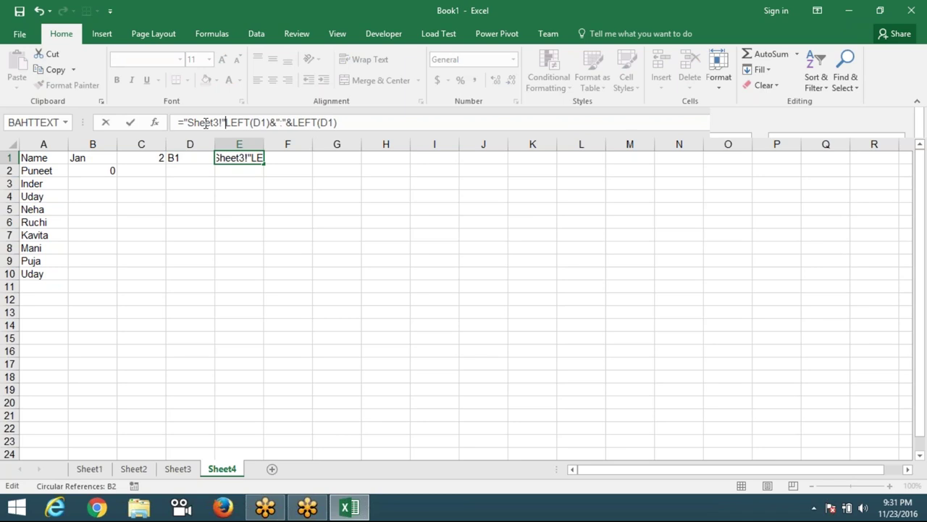
text(&)
key(Return)
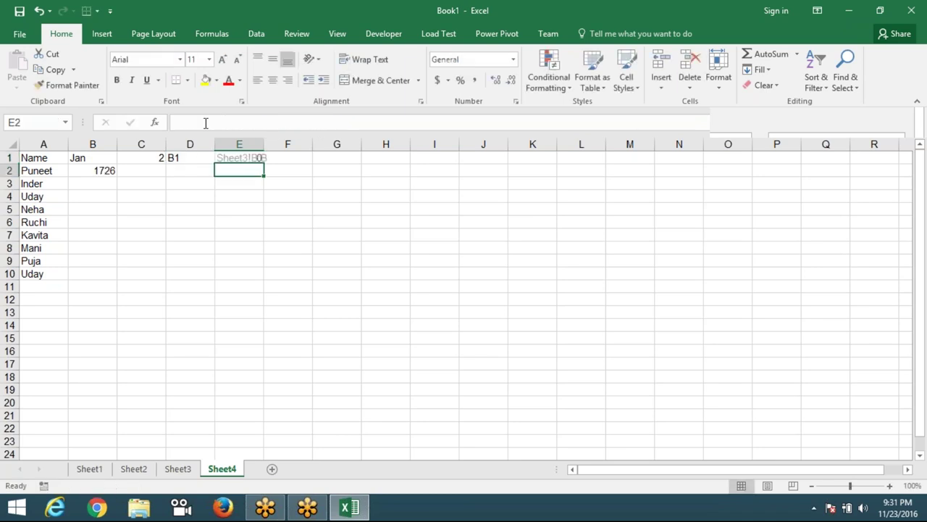
key(Up)
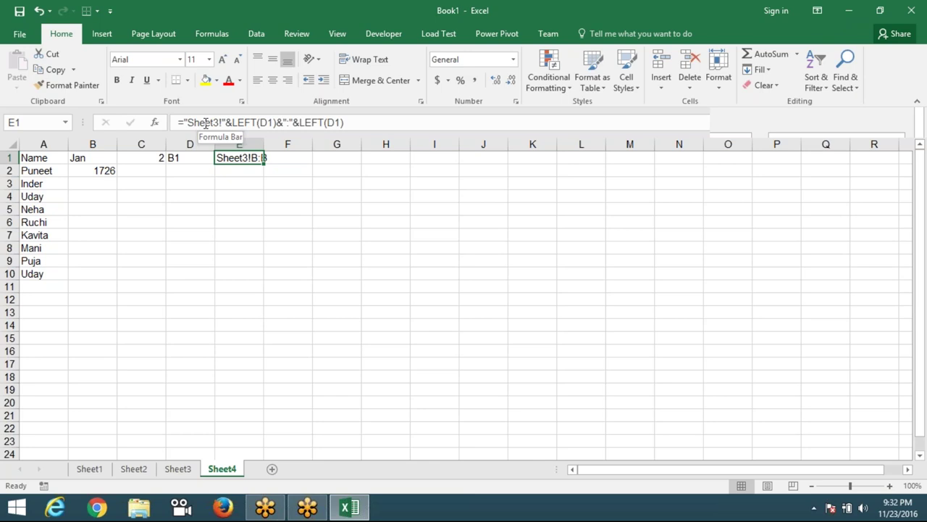
- Autofit column E, then review D1, C1, B1 and B2's SUMIF total of 1726
double_click(266, 140)
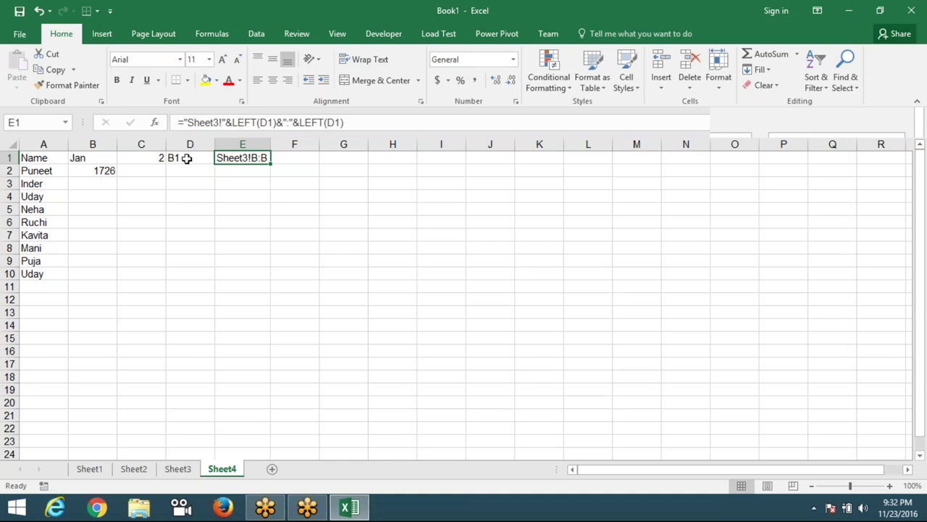
click(186, 159)
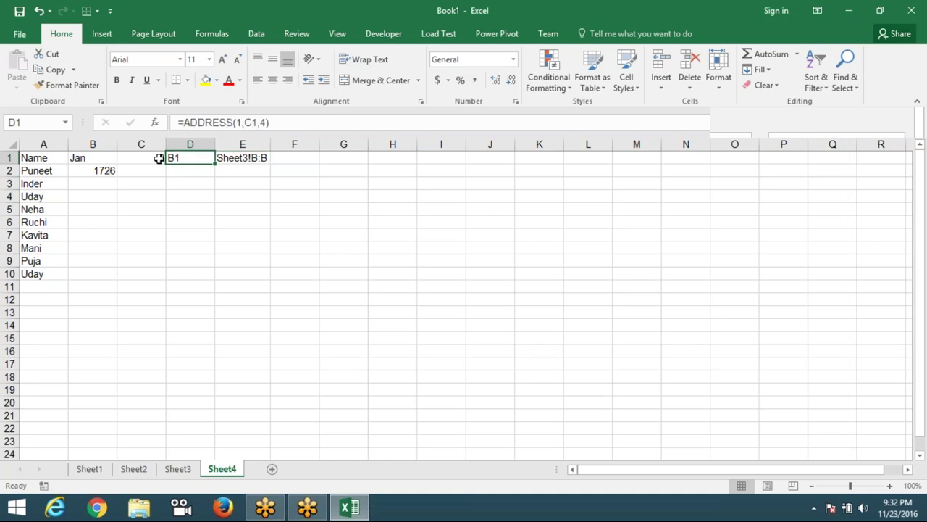
click(147, 158)
click(107, 157)
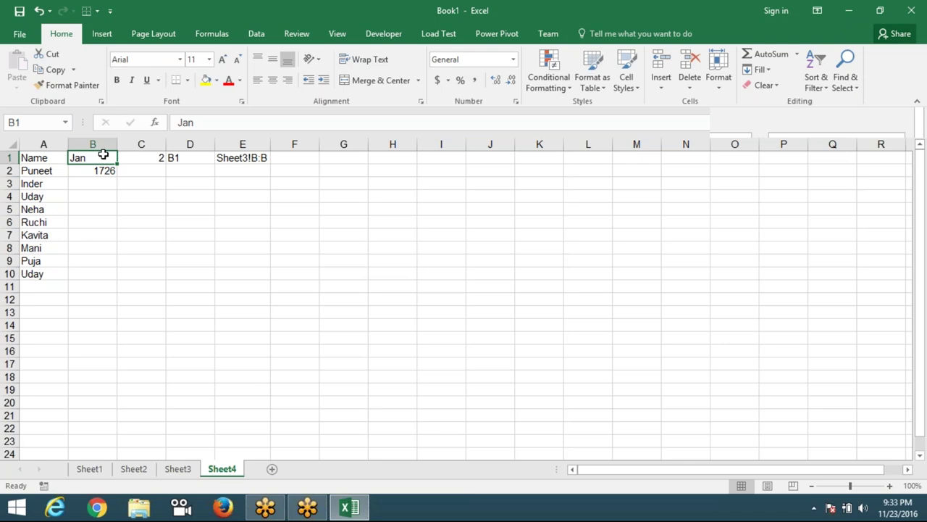
key(Down)
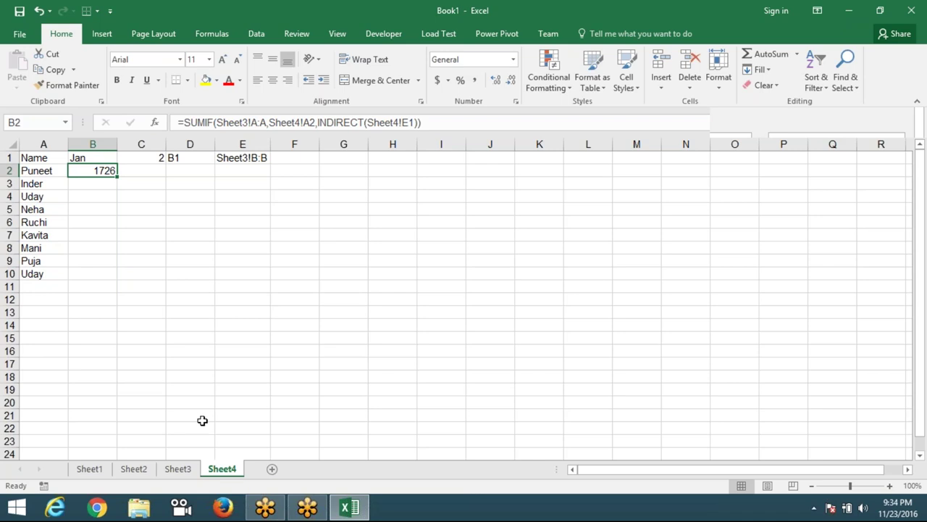
- Add a new sheet and enter the Bank header with IDBI and SBI below it
click(273, 470)
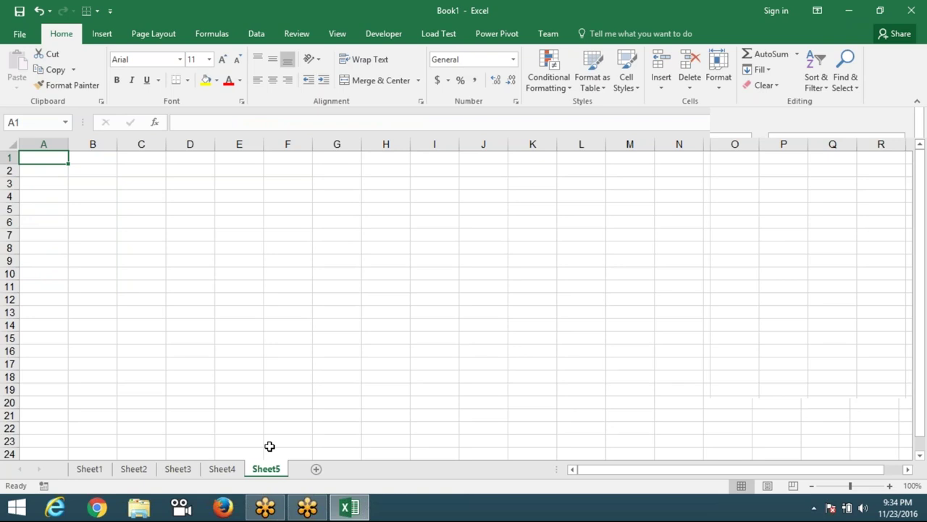
text(Ba)
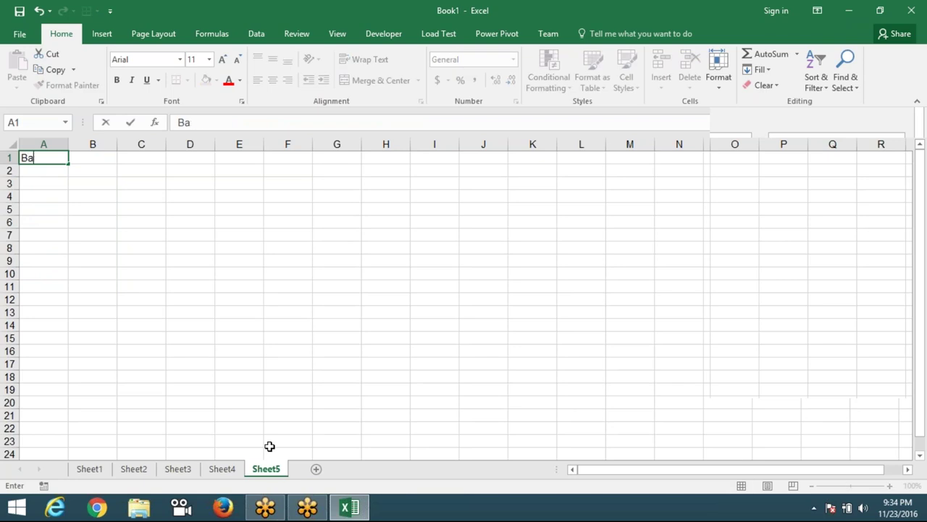
text(nk)
key(Return)
text(I)
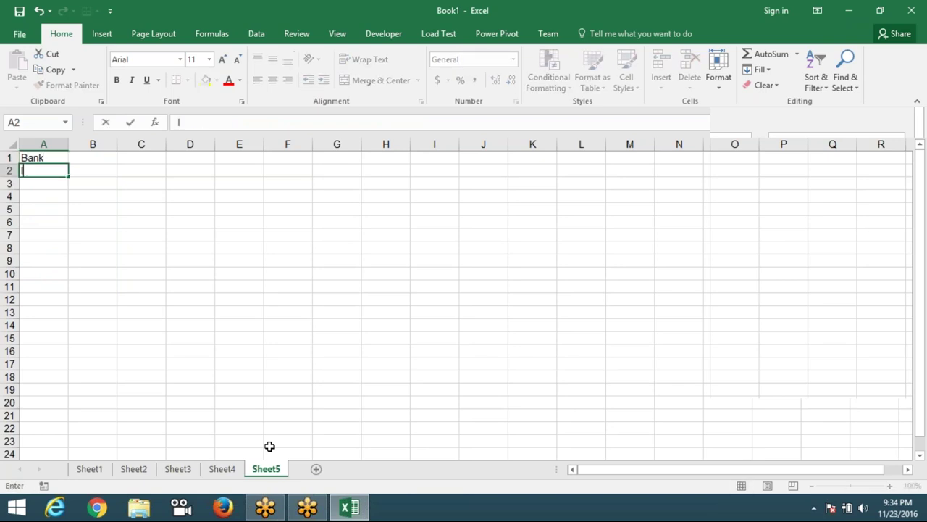
text(DB)
text(I)
key(Return)
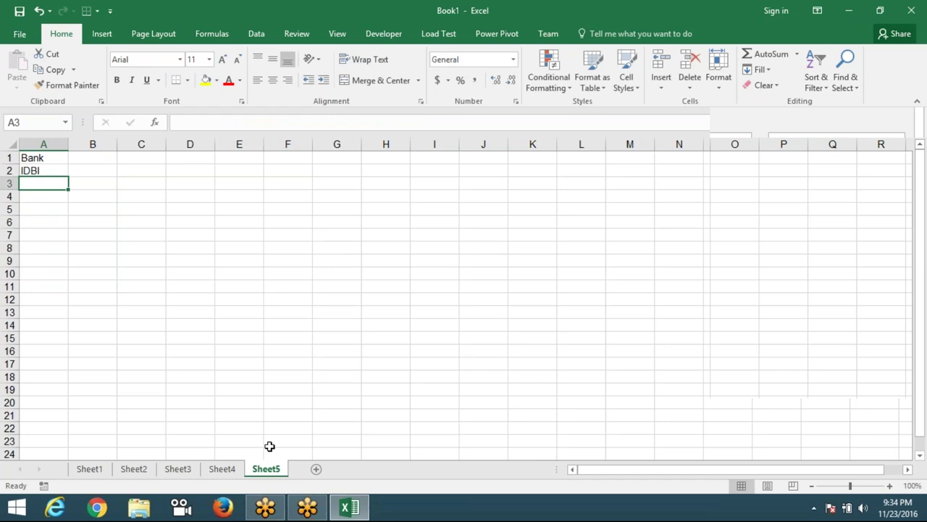
text(SBI)
key(Return)
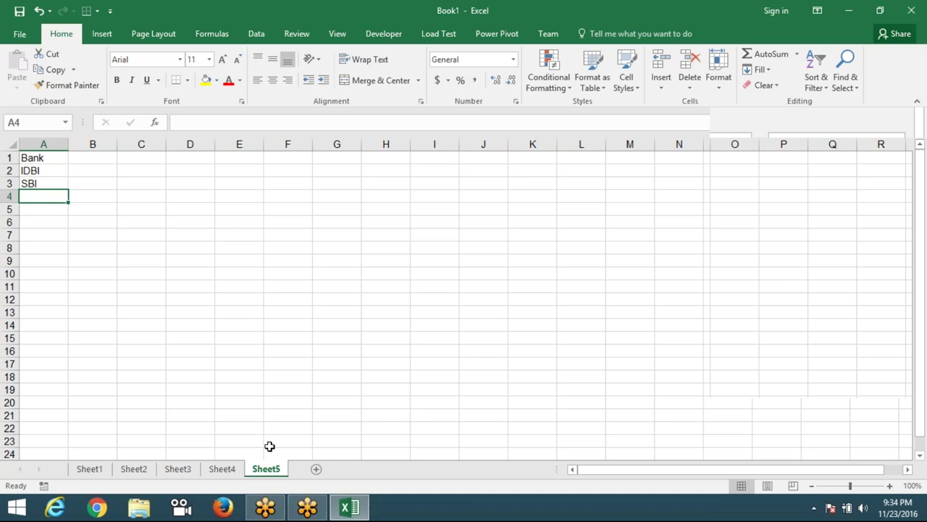
- Finish the bank list with PNB in A4 and IDBI in A5
text(PN)
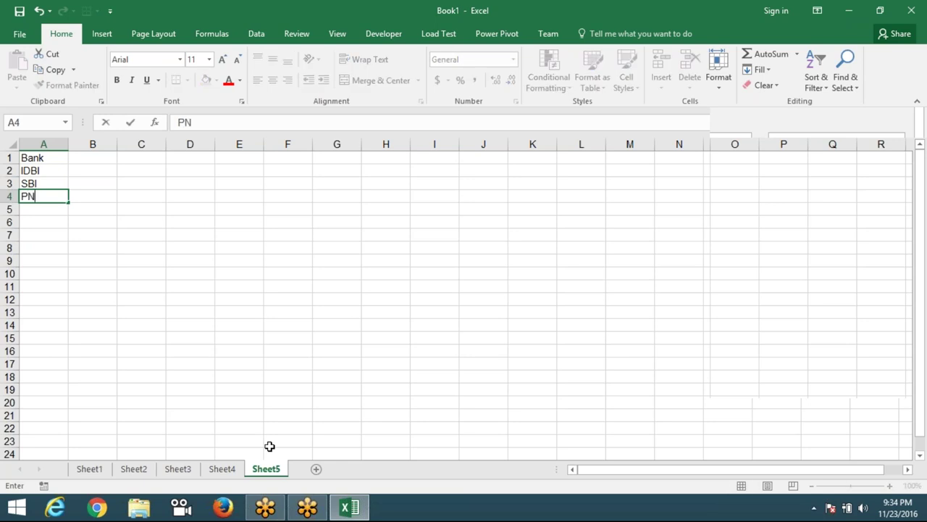
text(B)
key(Return)
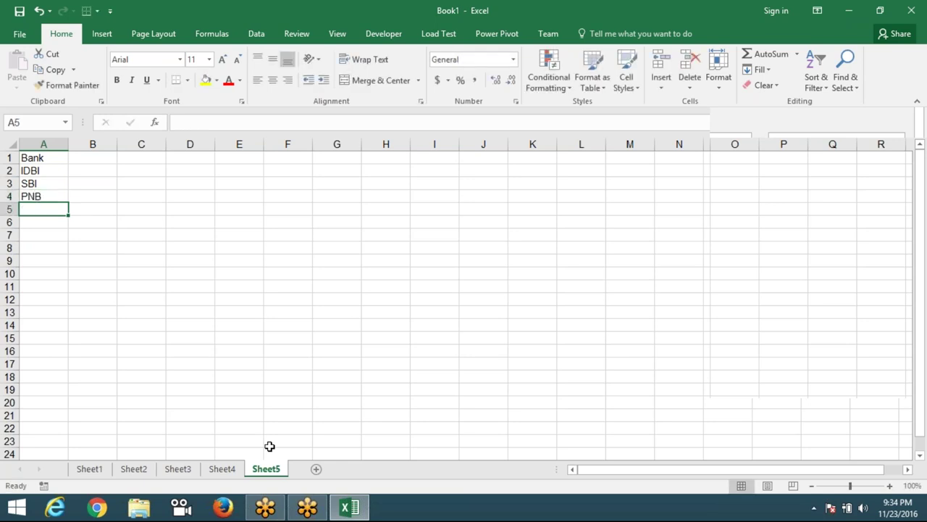
text(U)
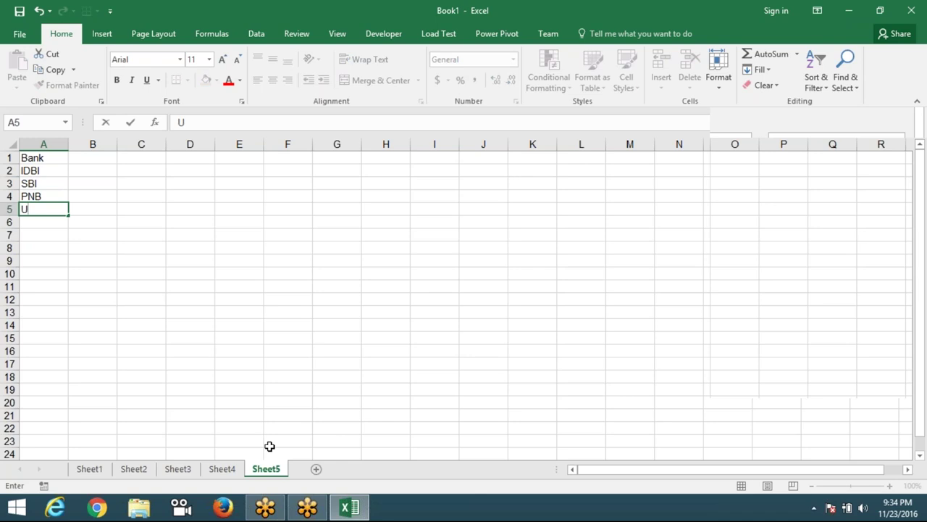
key(BackSpace)
text(IDBI)
key(Return)
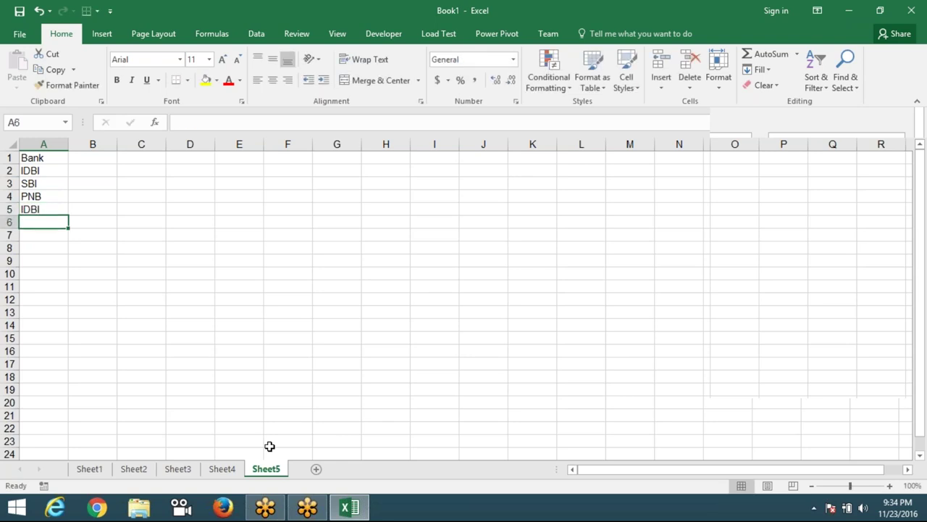
key(Up)
key(Up)
key(Up)
key(Up)
key(Right)
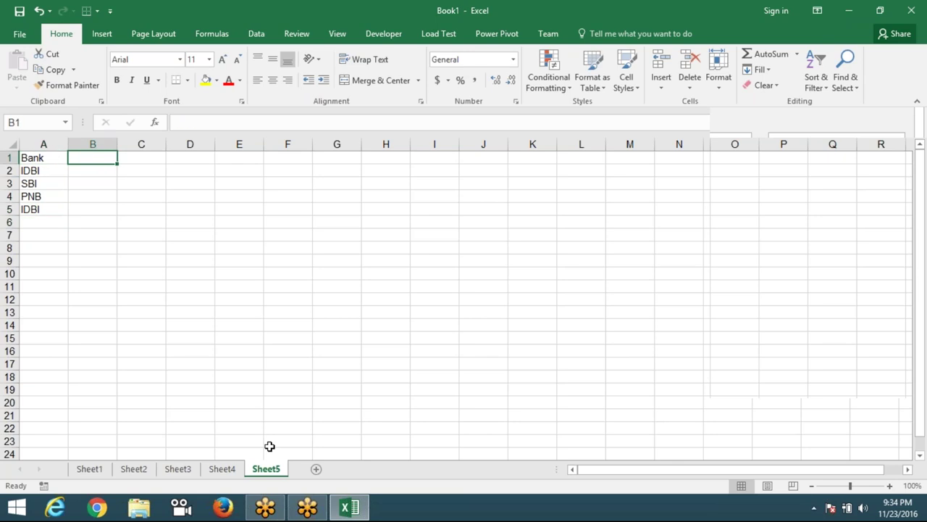
key(Down)
key(Left)
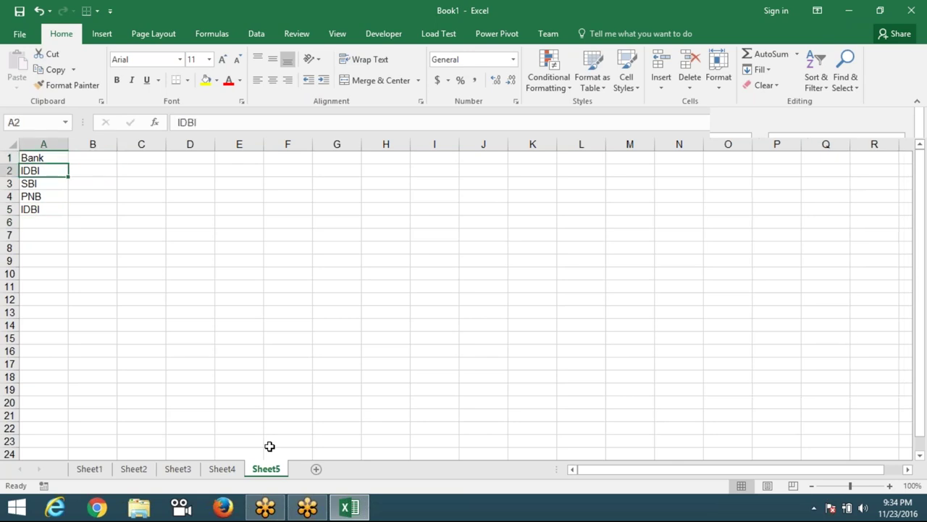
key(ctrl+shift+Down)
key(Up)
key(Right)
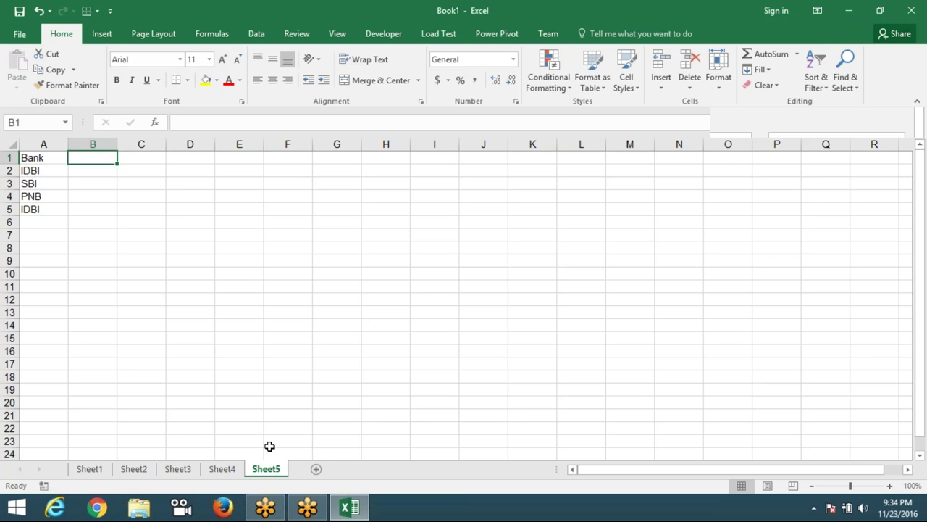
- Enter the name headers Puja, Neeraj, Kavita and Om across B1:E1
text(Puj)
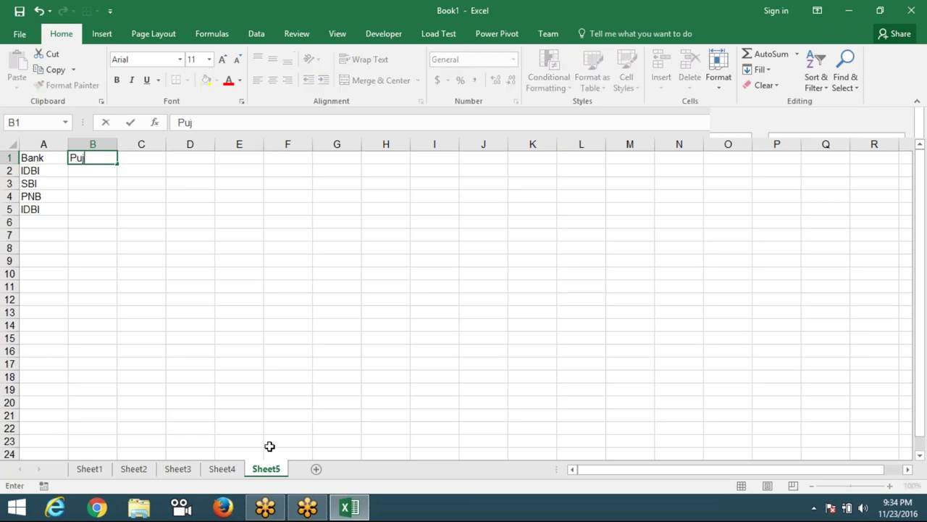
text(a)
key(Tab)
text(N)
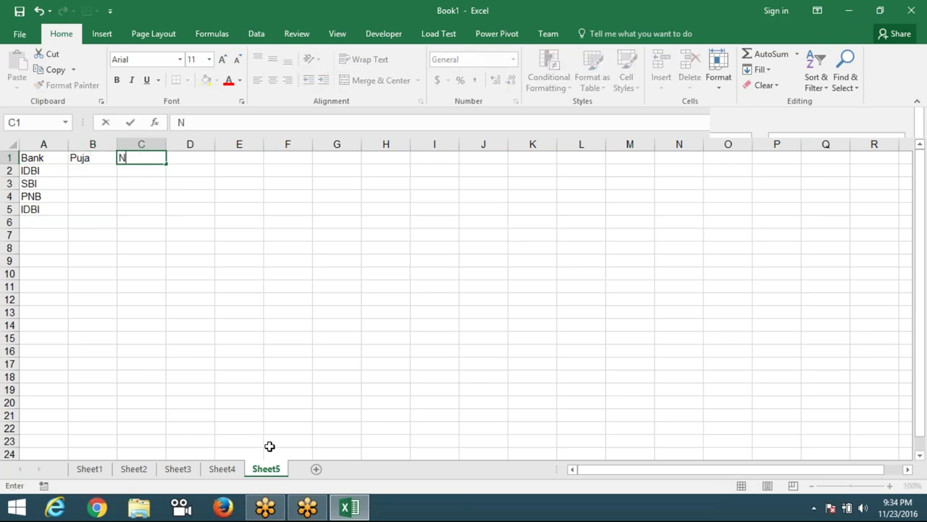
text(eeraj)
key(Tab)
text(Kavi)
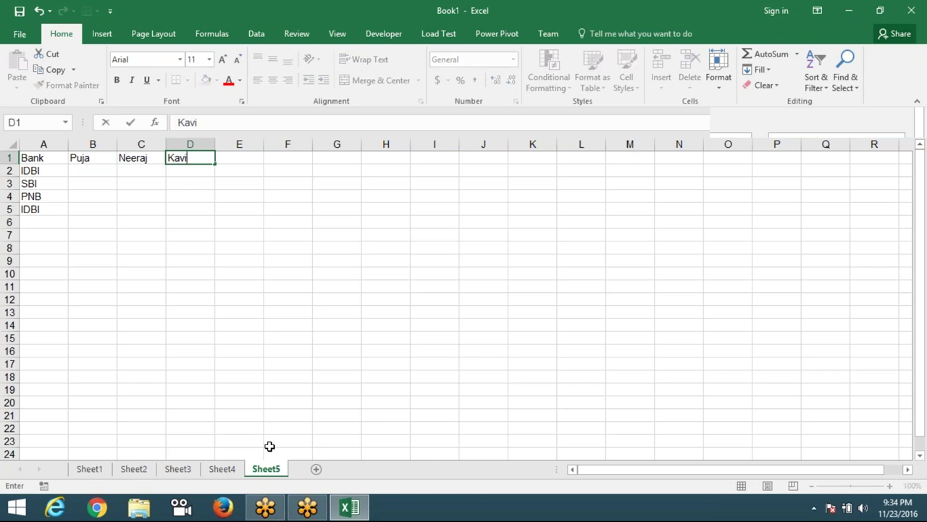
text(ta)
key(Return)
key(Up)
key(Right)
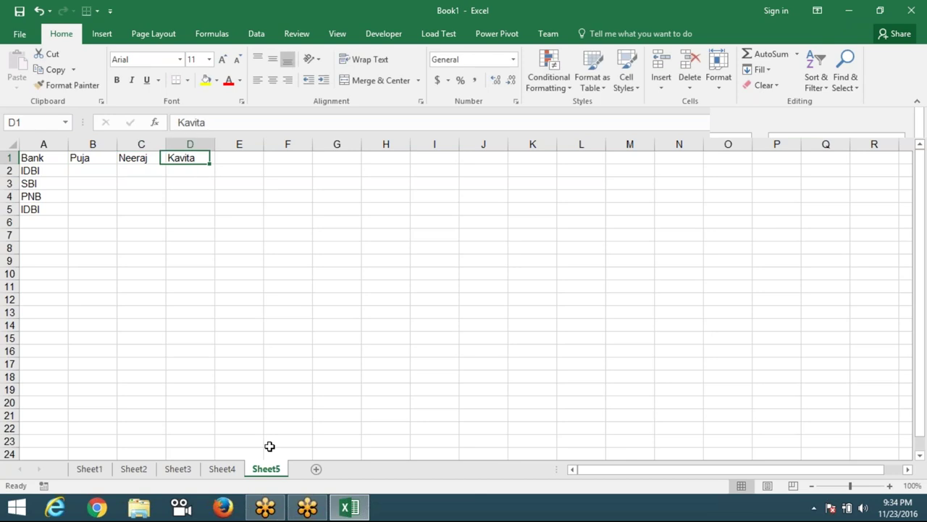
key(Right)
text(O)
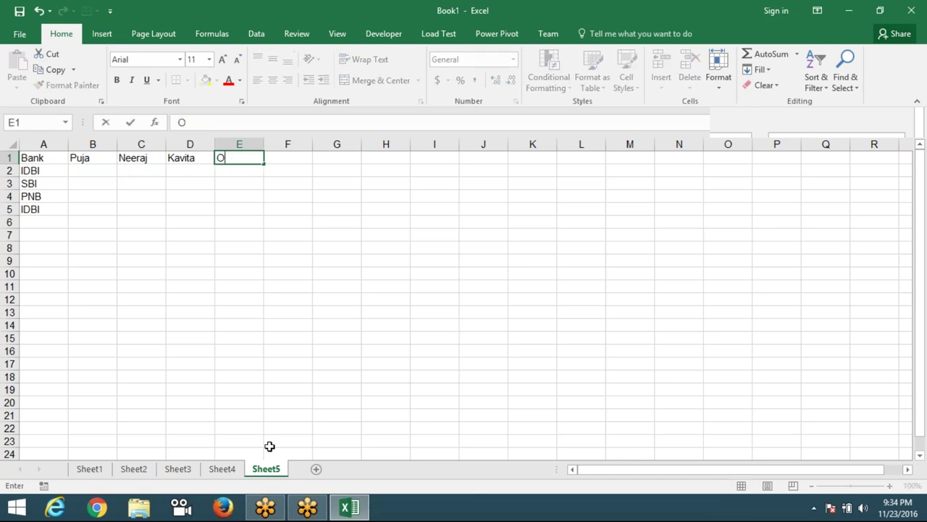
text(m)
key(Return)
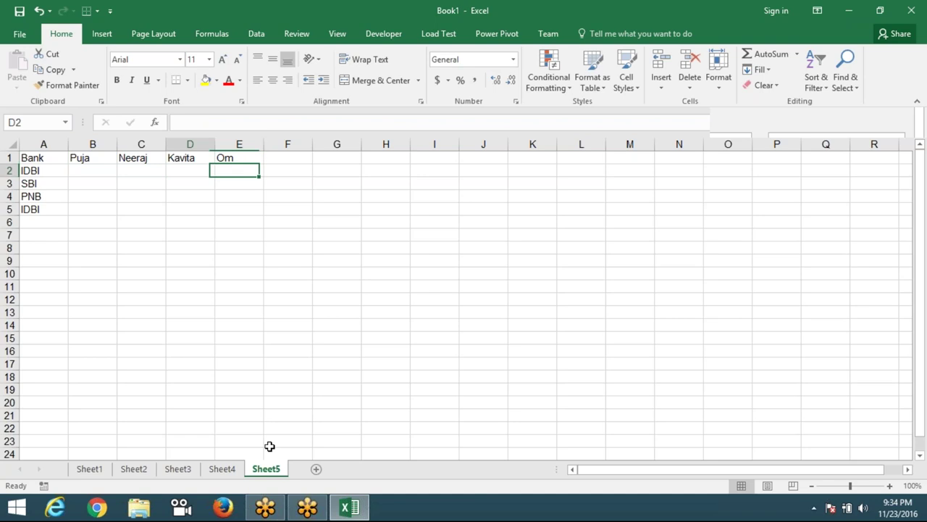
- Enter the hours 5 in B2, 20 in C3, 20 in B4 and 30 in E5
key(Left)
key(Left)
key(Left)
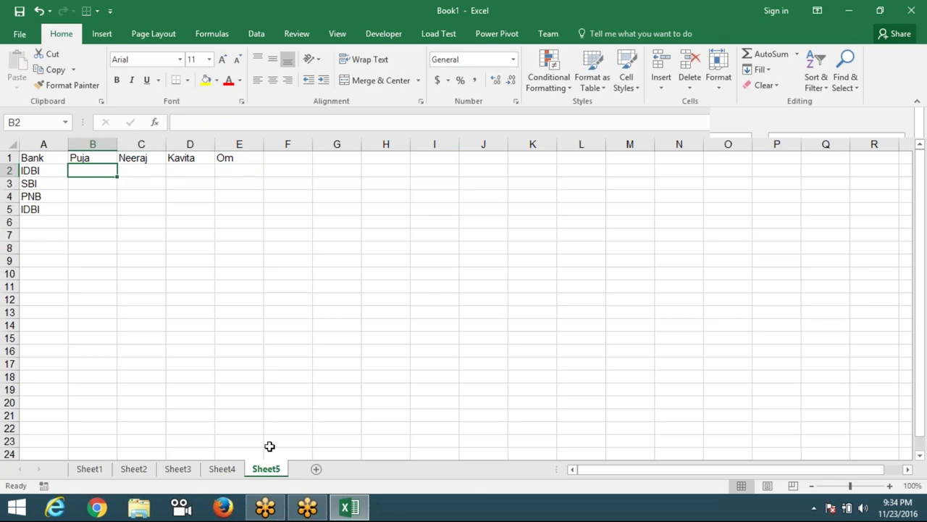
text(5)
key(Return)
key(Right)
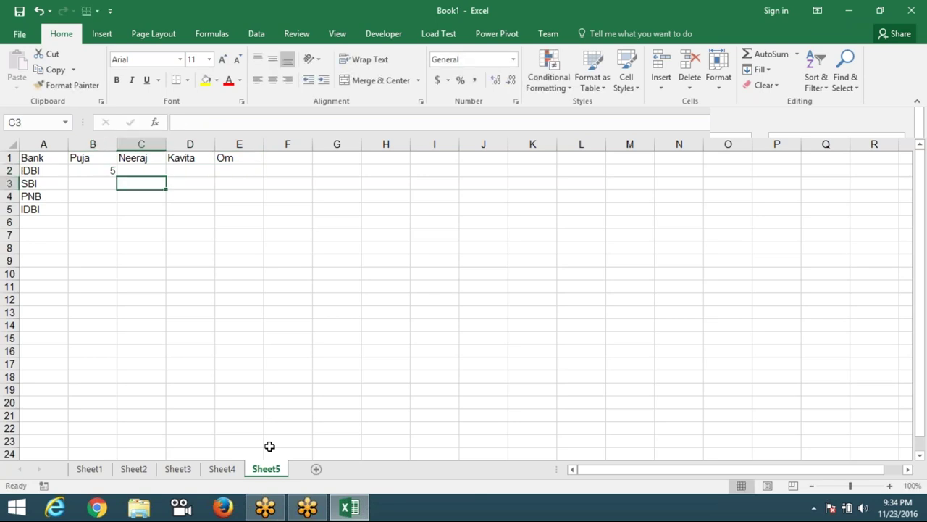
text(20)
key(Right)
key(Down)
text(2)
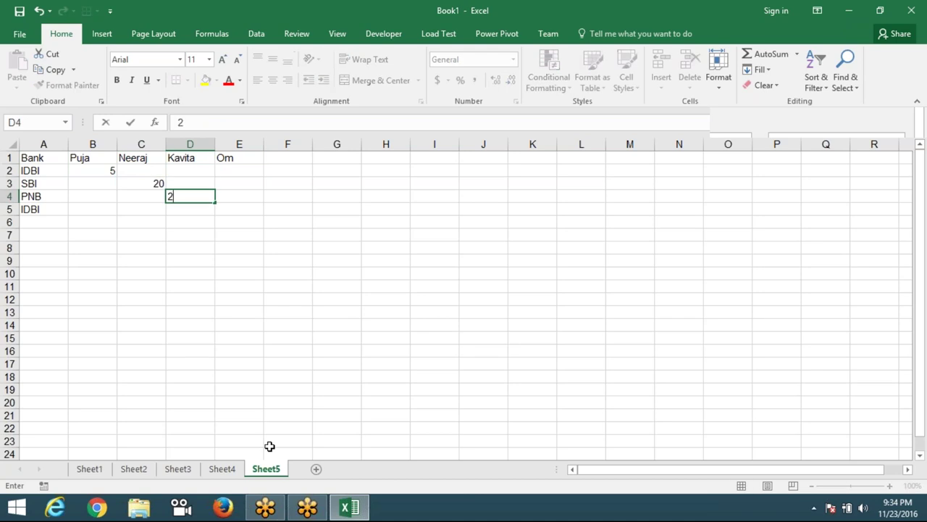
key(Escape)
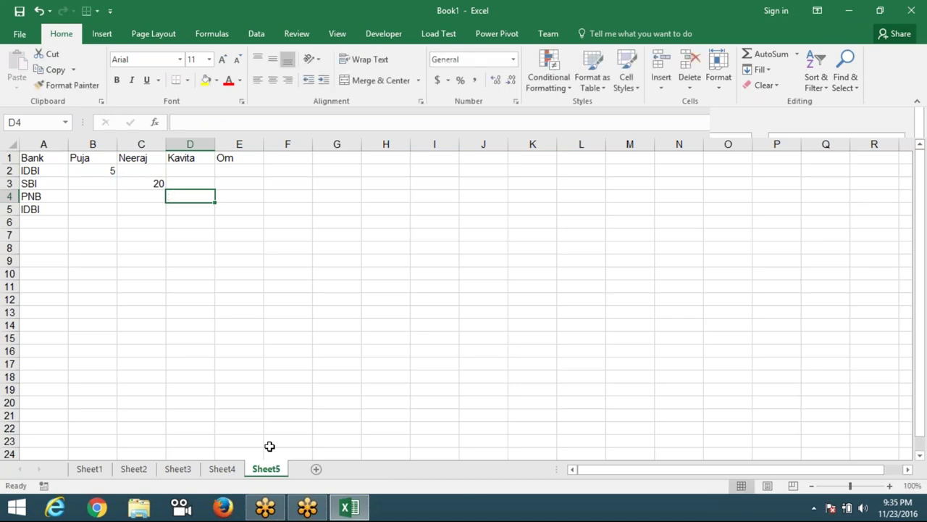
key(Left)
key(Left)
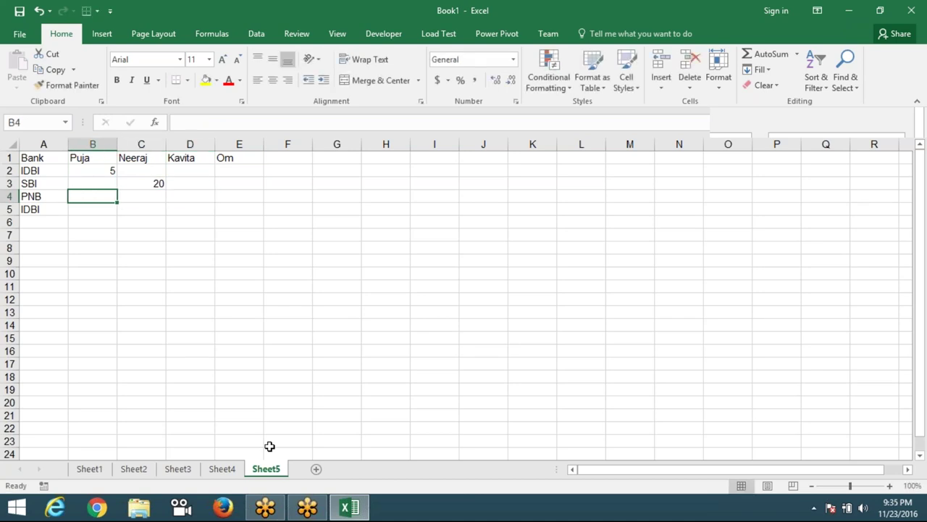
text(20)
key(Return)
key(Right)
key(Right)
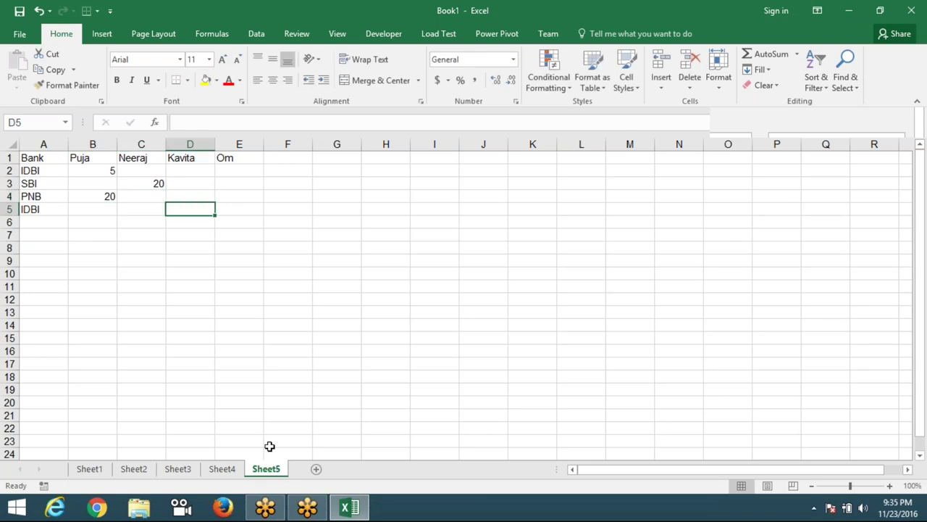
key(Right)
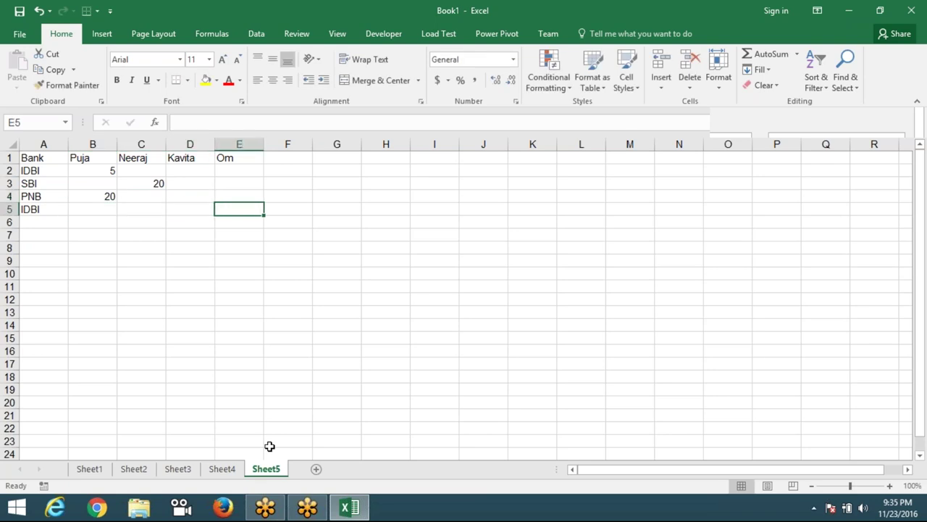
text(30)
key(Return)
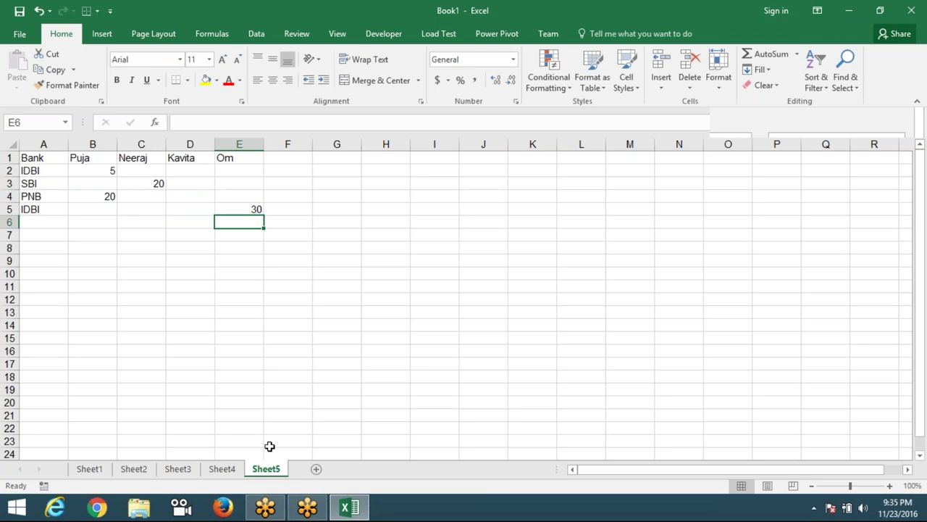
key(Up)
key(Up)
key(Up)
key(Up)
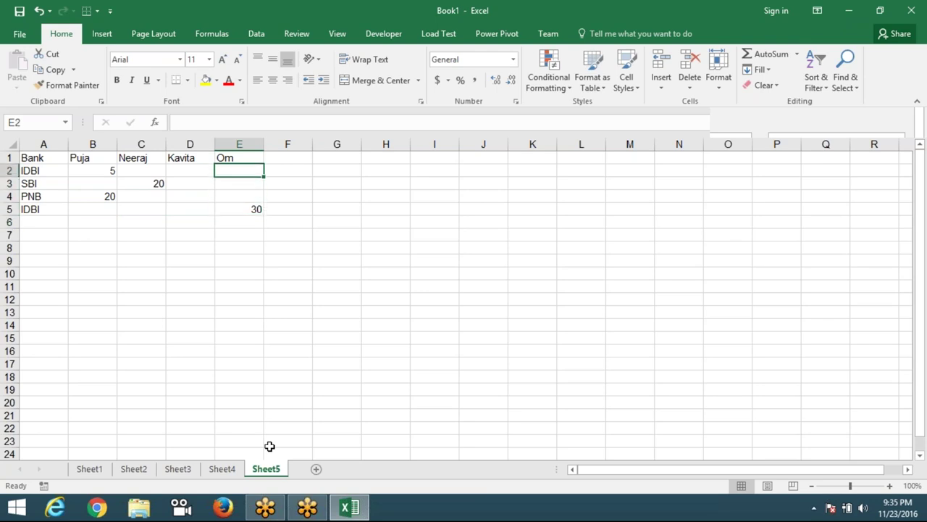
key(Down)
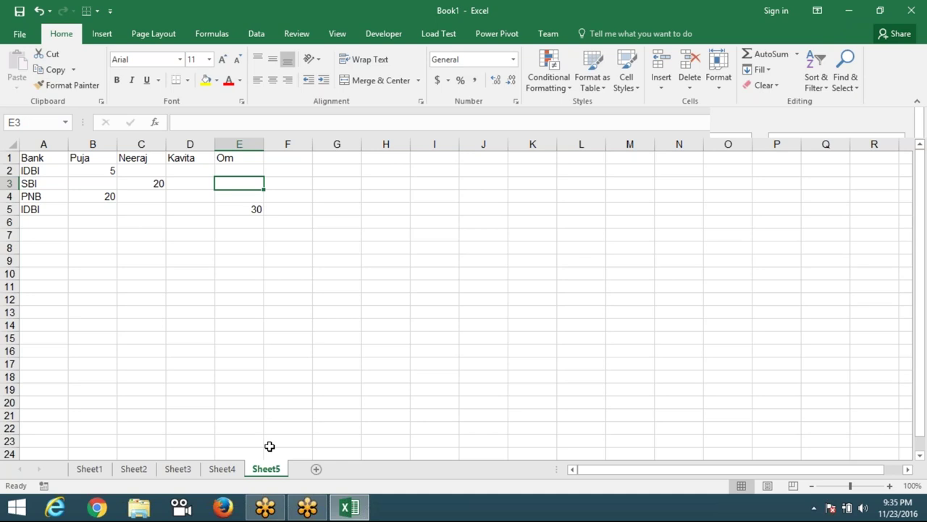
- Copy the Bank list A1:A5 into A10:A14
drag(47, 161, 48, 205)
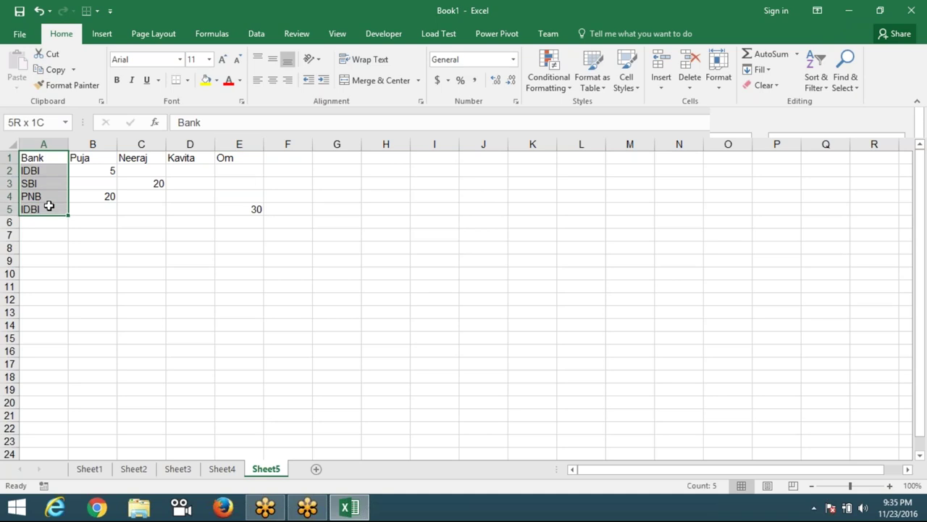
key(ctrl+c)
click(45, 276)
key(ctrl+v)
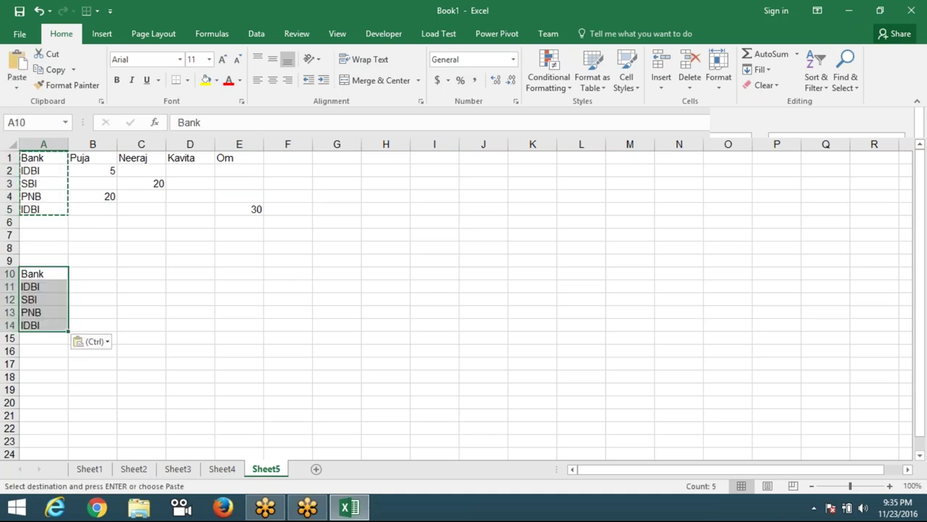
- Label B10 as Name and C10 as Hours
drag(87, 298, 90, 272)
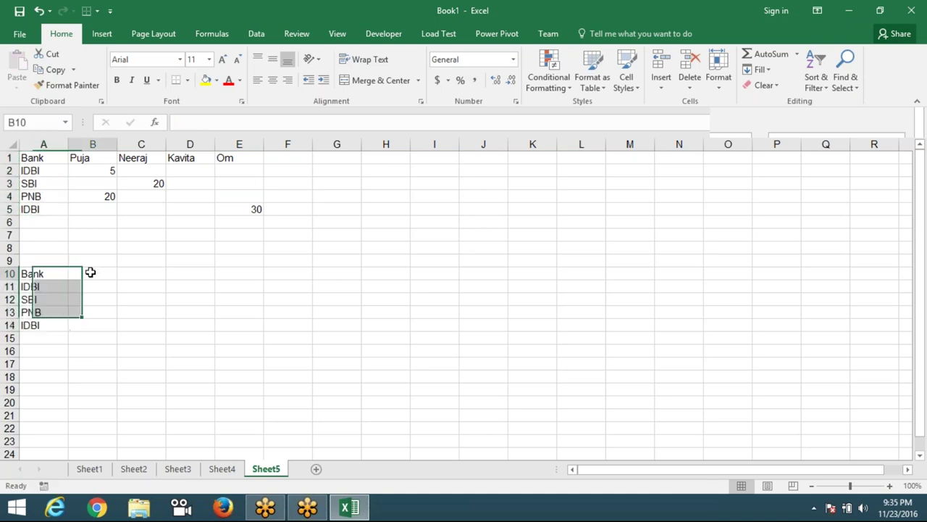
click(90, 272)
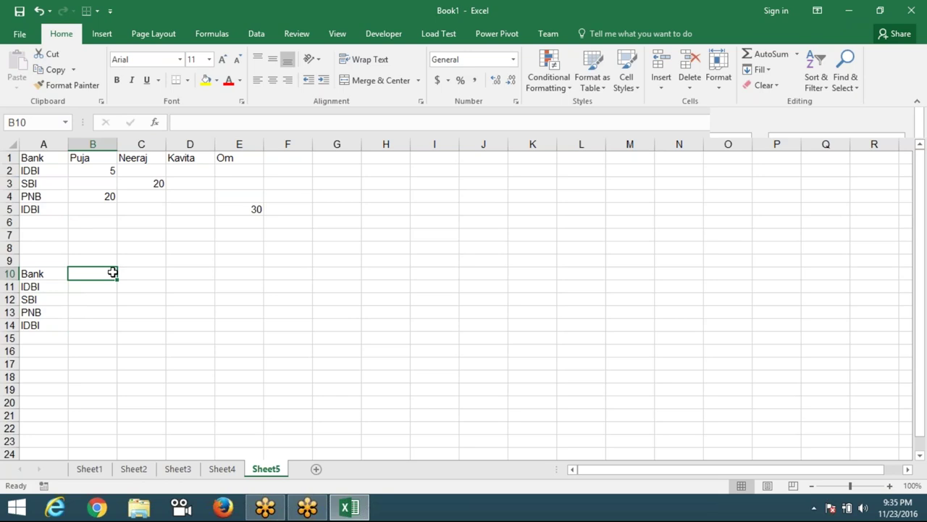
text(N)
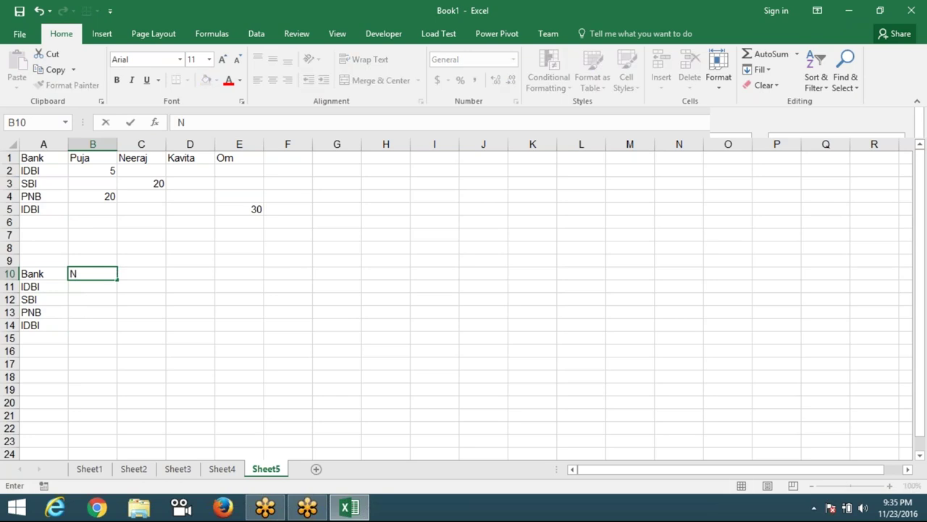
text(ame)
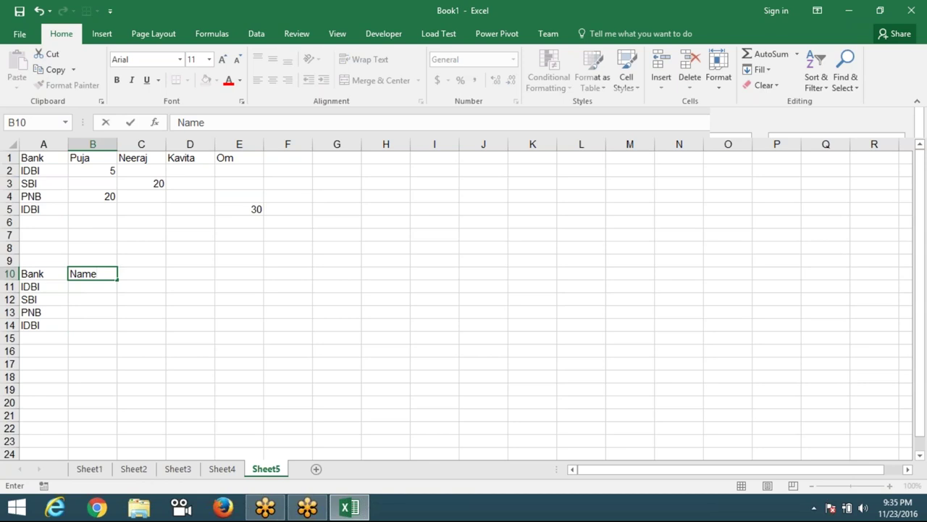
click(141, 273)
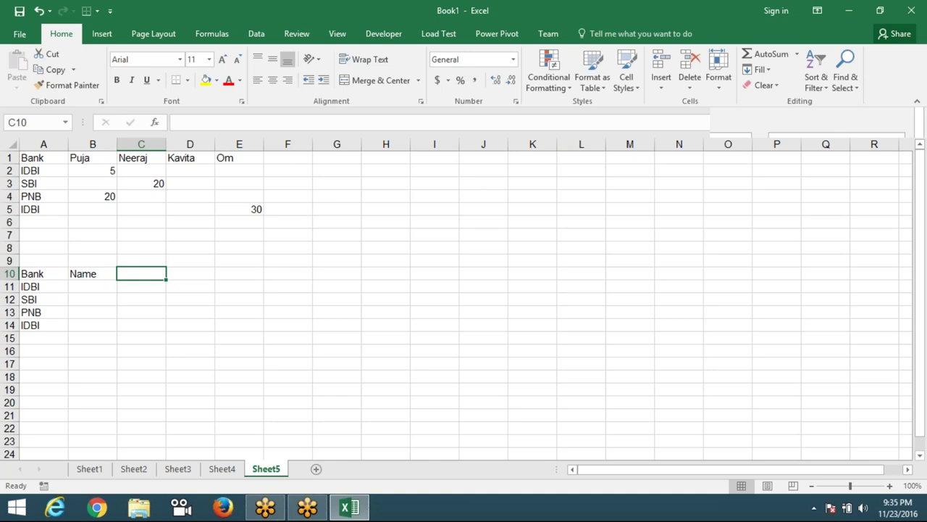
text(HG)
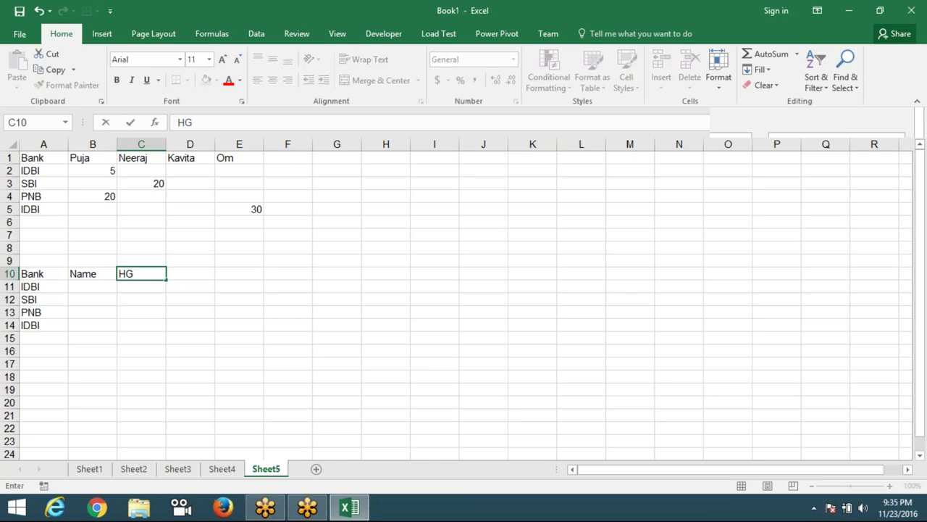
key(BackSpace)
text(ours)
key(Return)
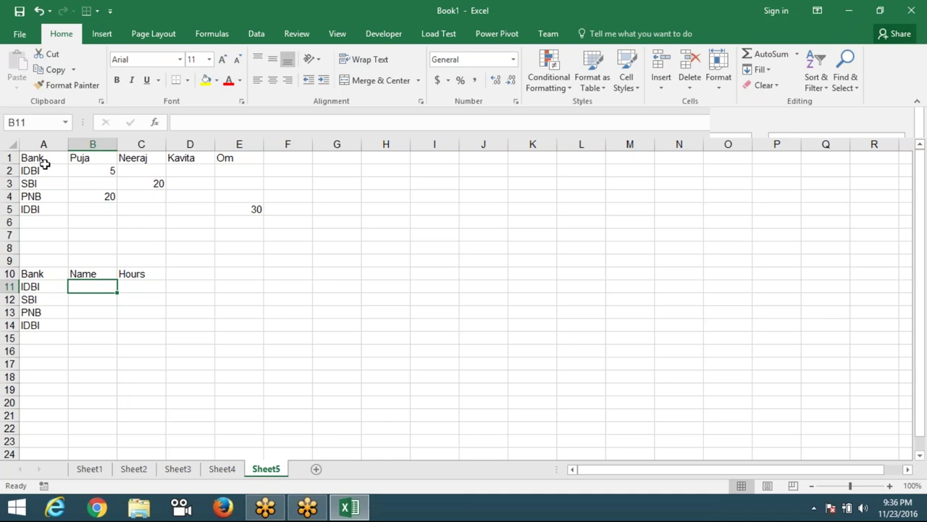
- Enter =MATCH(A11,A1:A5,0) in B11 so it returns 2 for IDBI
drag(39, 161, 242, 223)
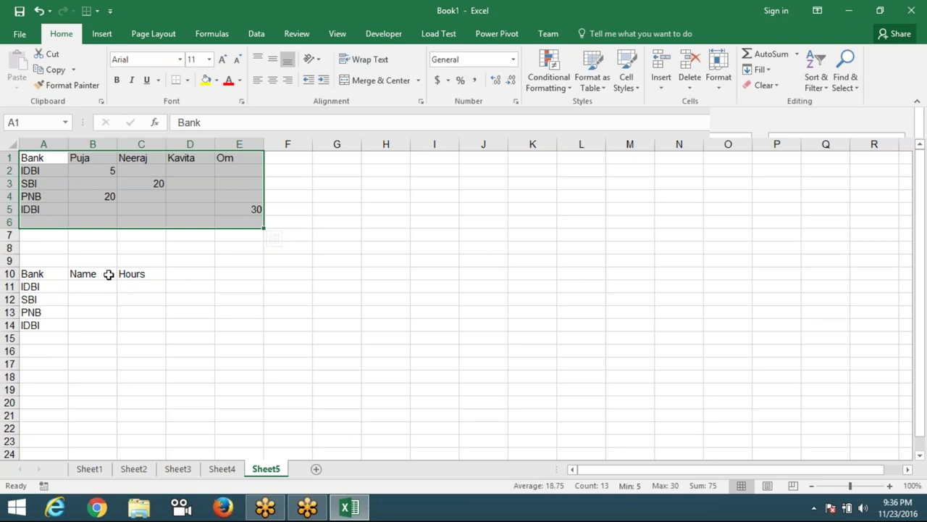
click(81, 290)
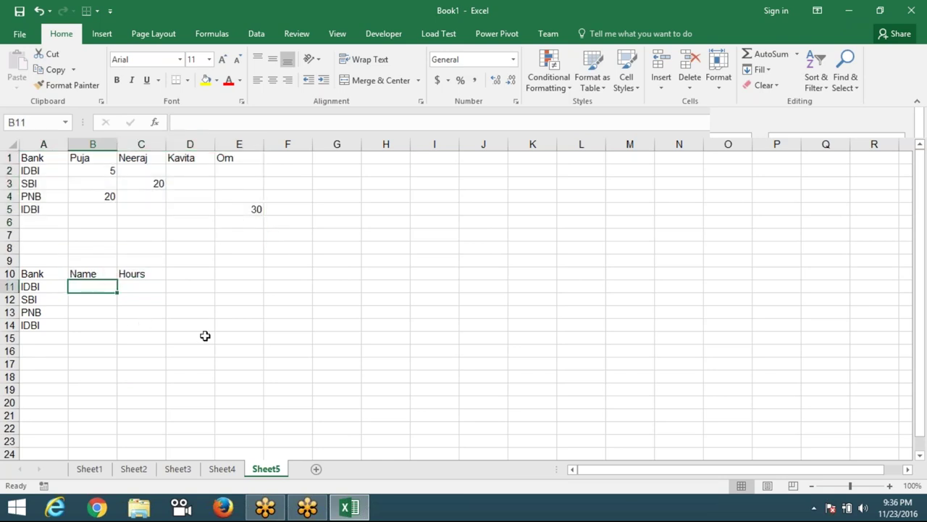
text(=)
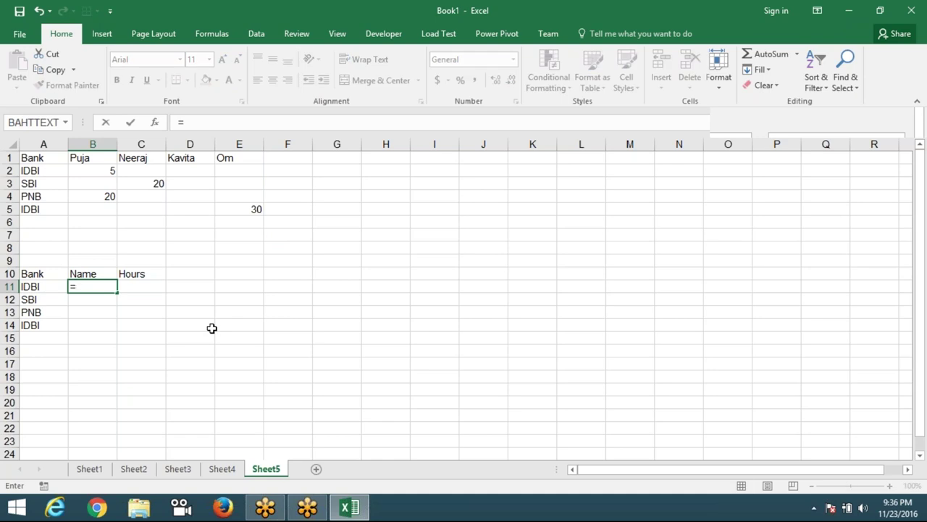
key(Escape)
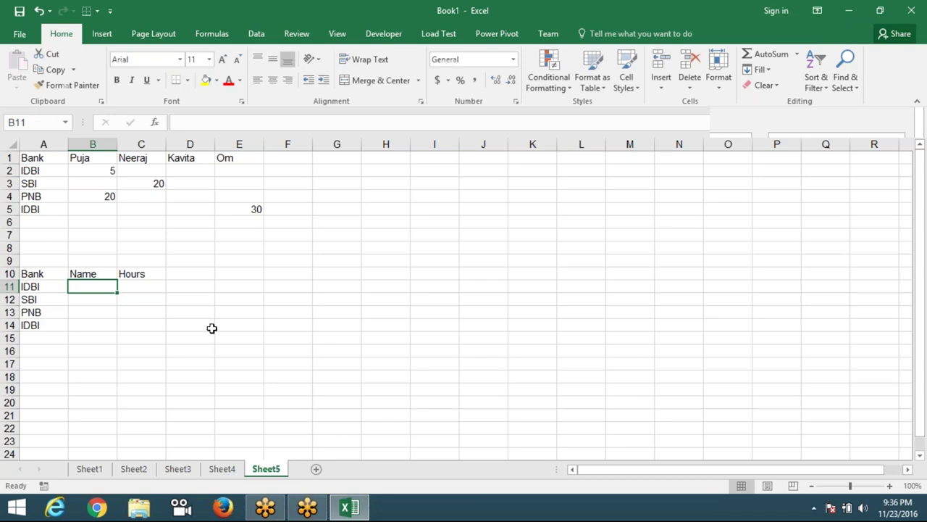
text(-m)
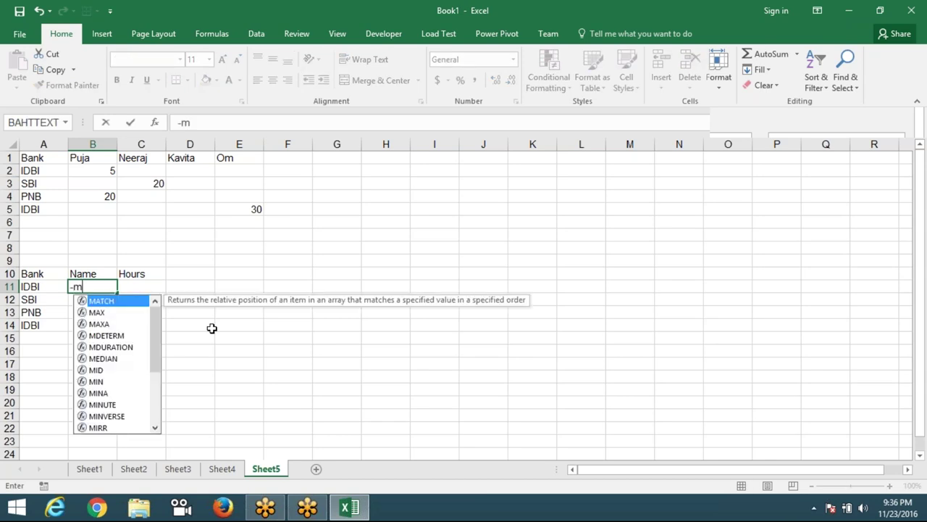
key(BackSpace)
key(BackSpace)
text(=)
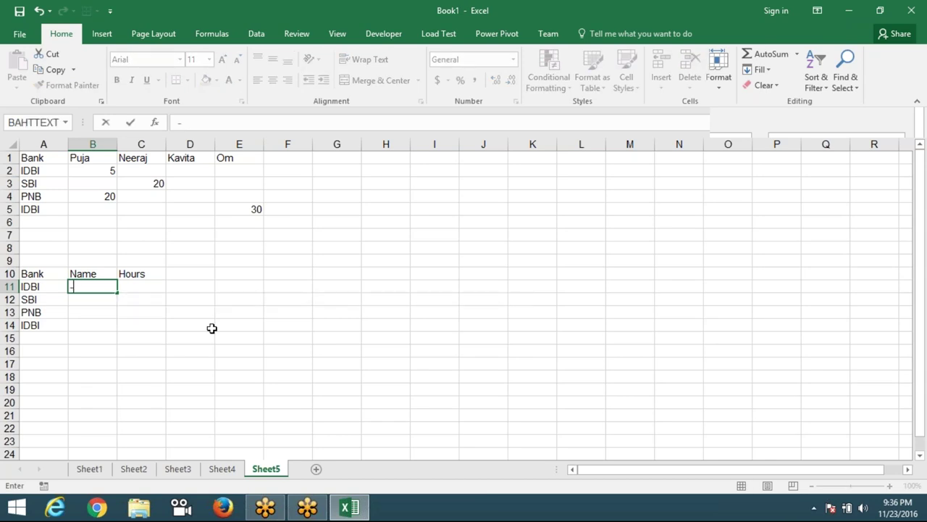
key(BackSpace)
text(=mat)
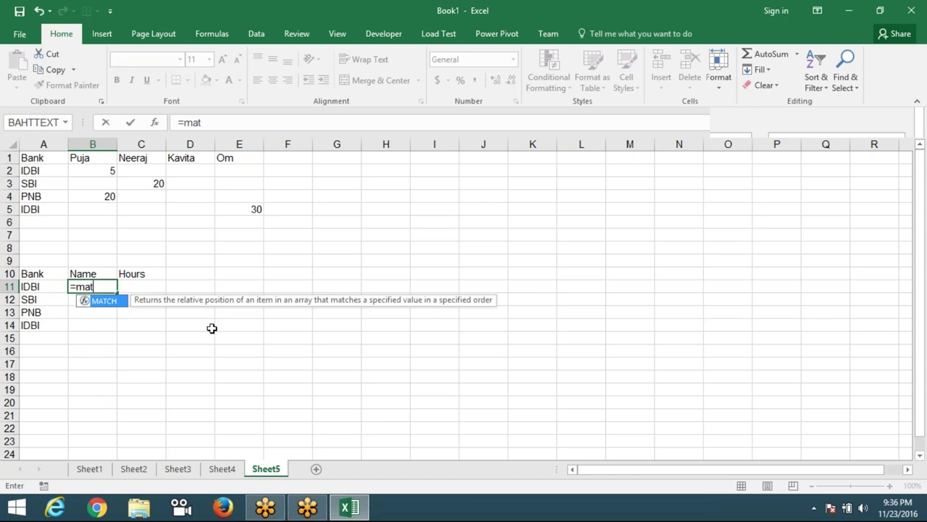
key(Tab)
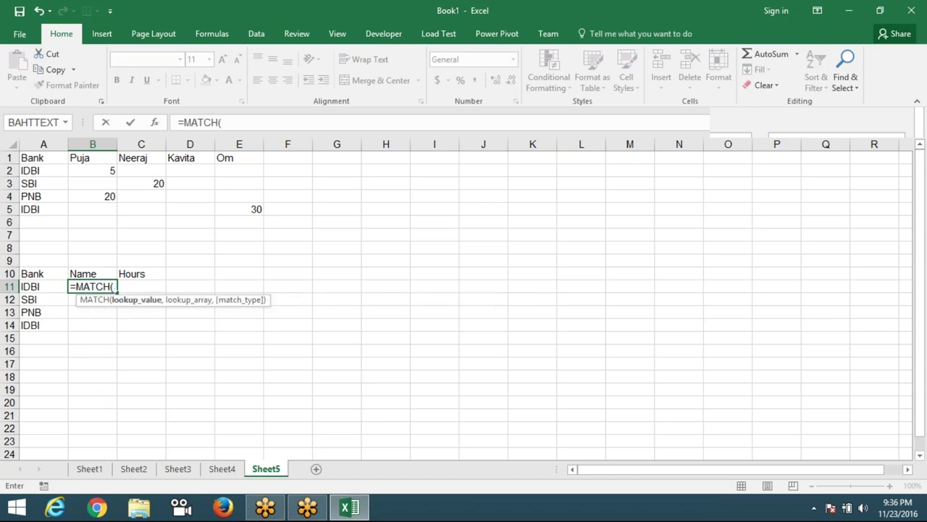
click(43, 286)
text(,)
drag(48, 157, 43, 210)
text(,0)
key(Return)
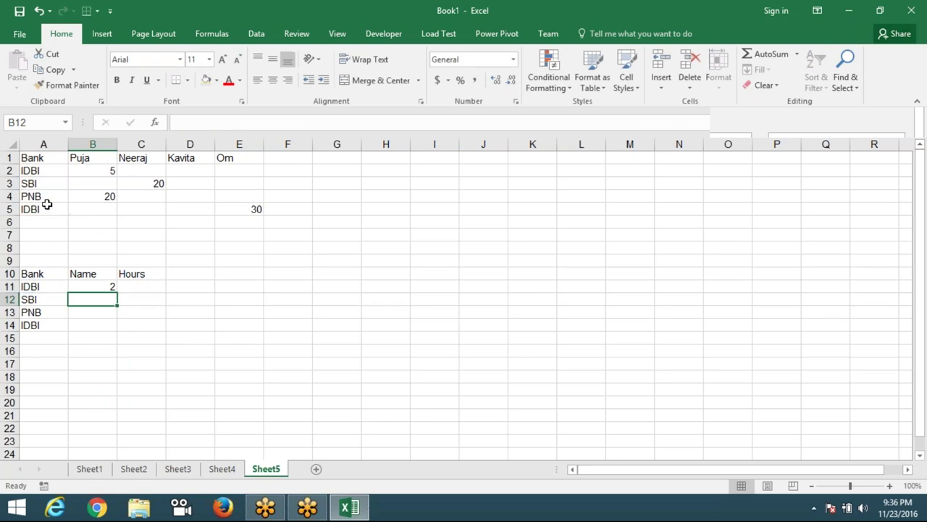
key(Up)
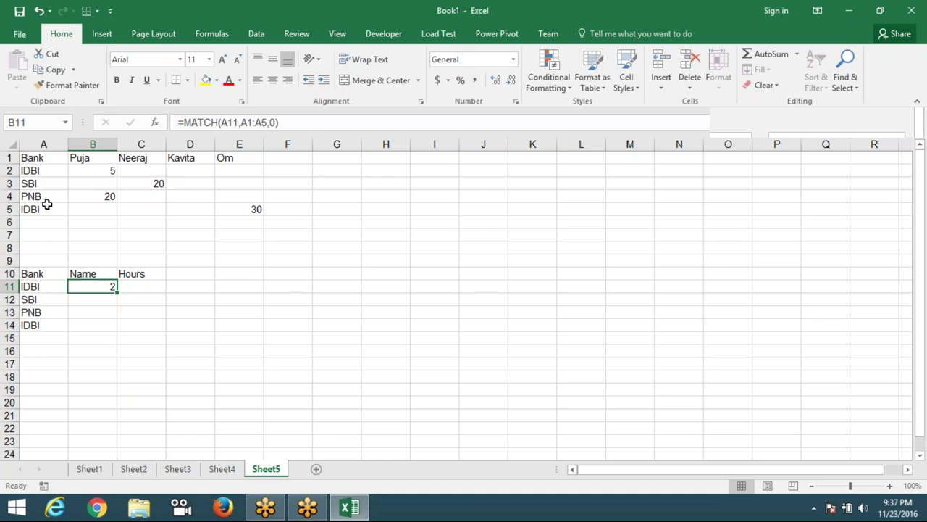
key(Right)
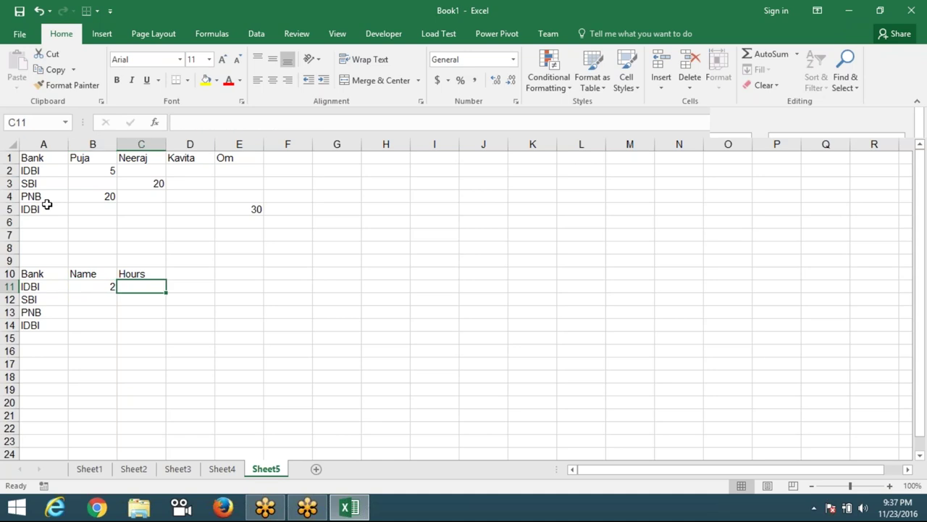
- Enter ="B"&B11&":E"&B11 in C11 to build the range text B2:E2
text(")
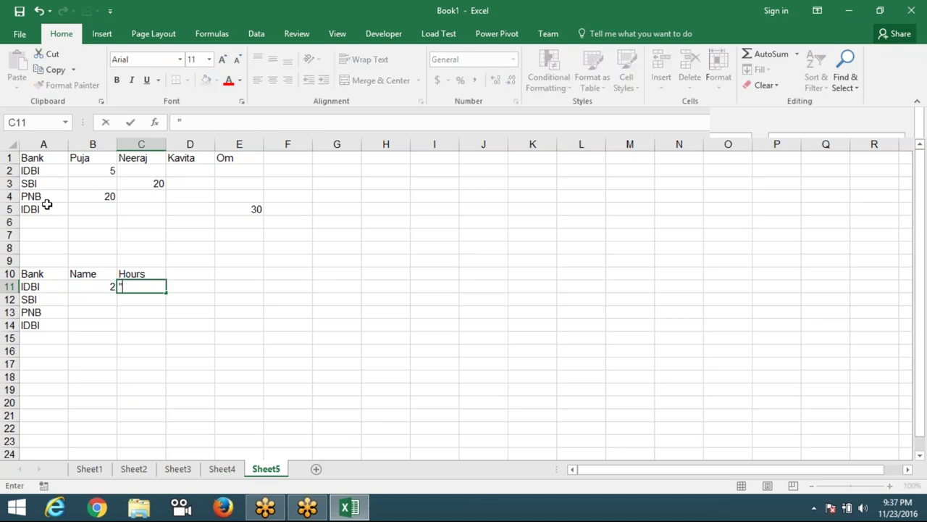
text(B)
text("&)
key(Left)
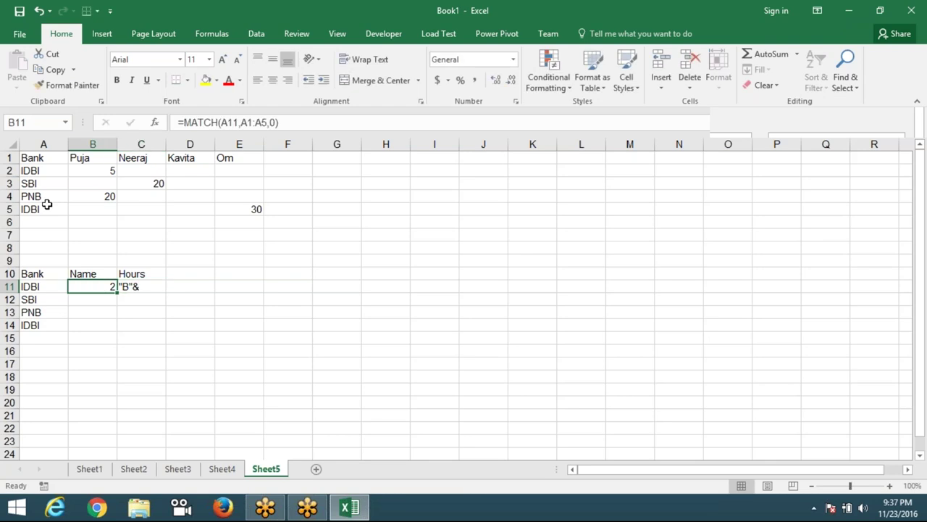
key(Right)
click(173, 124)
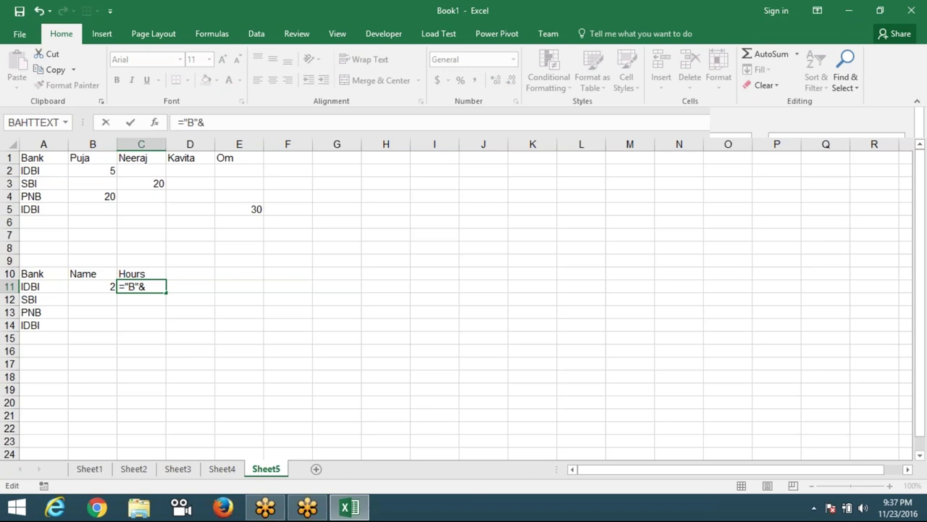
click(221, 123)
click(104, 284)
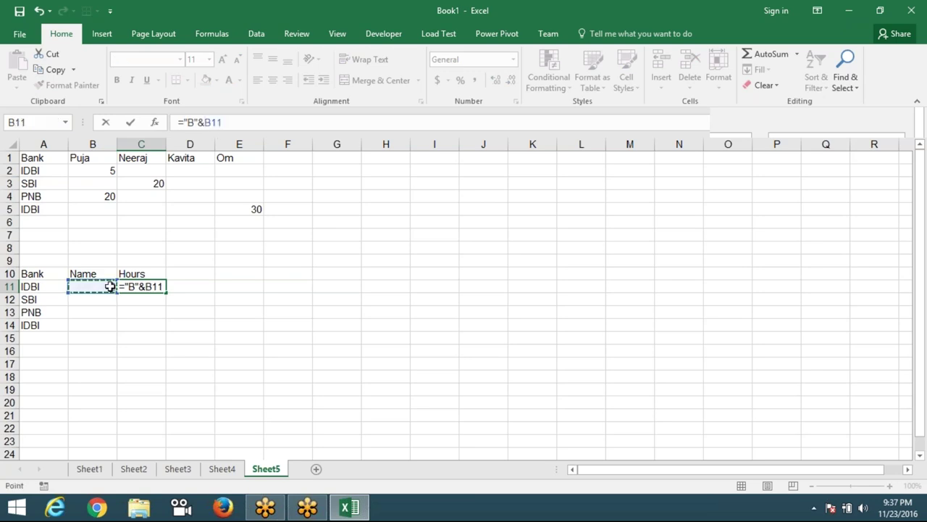
text(&)
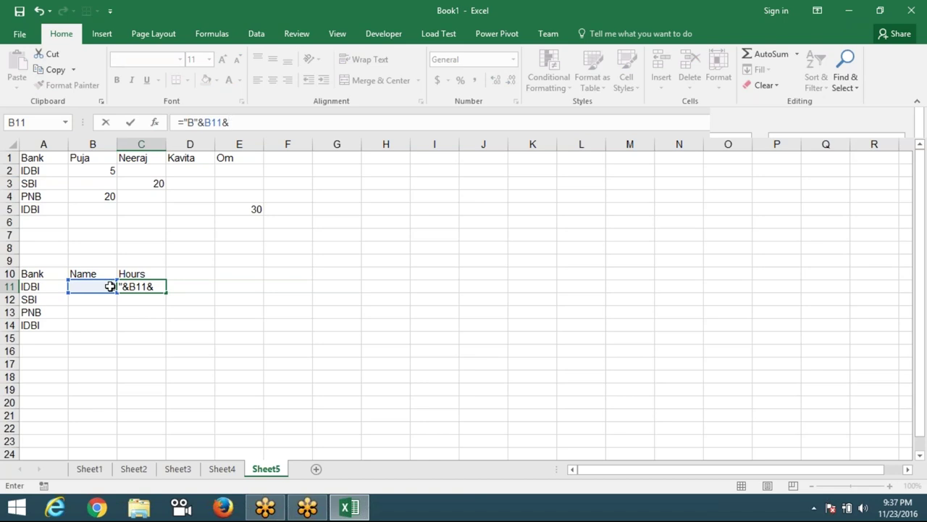
text(":")
text(&)
text(E)
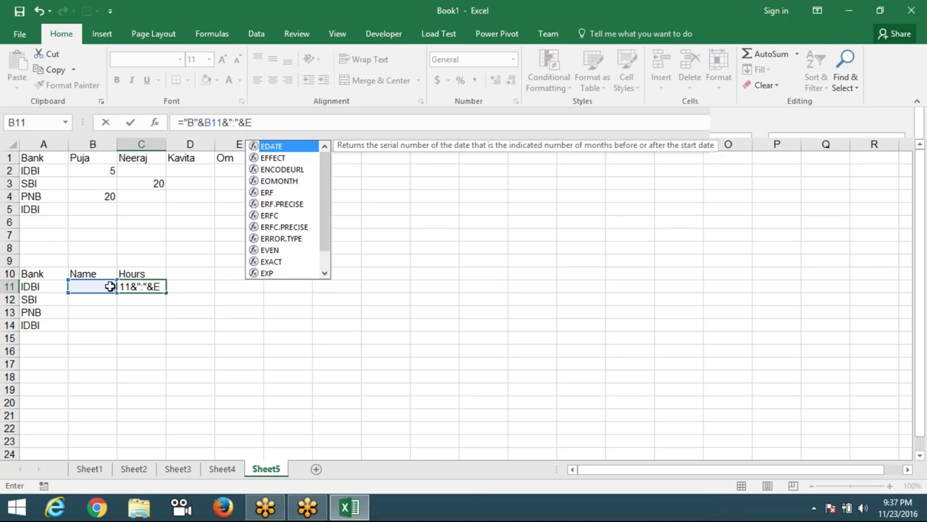
key(BackSpace)
key(BackSpace)
key(Left)
text(E")
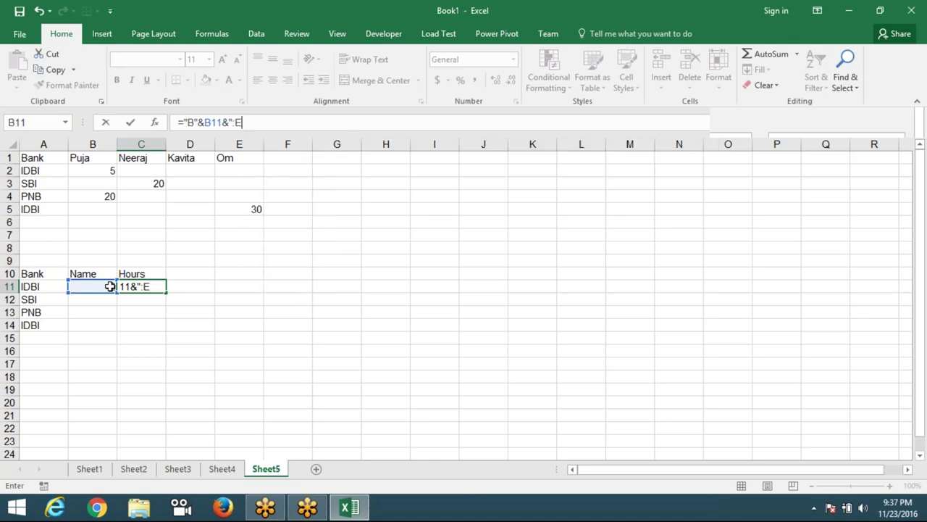
text(&)
click(109, 286)
key(Return)
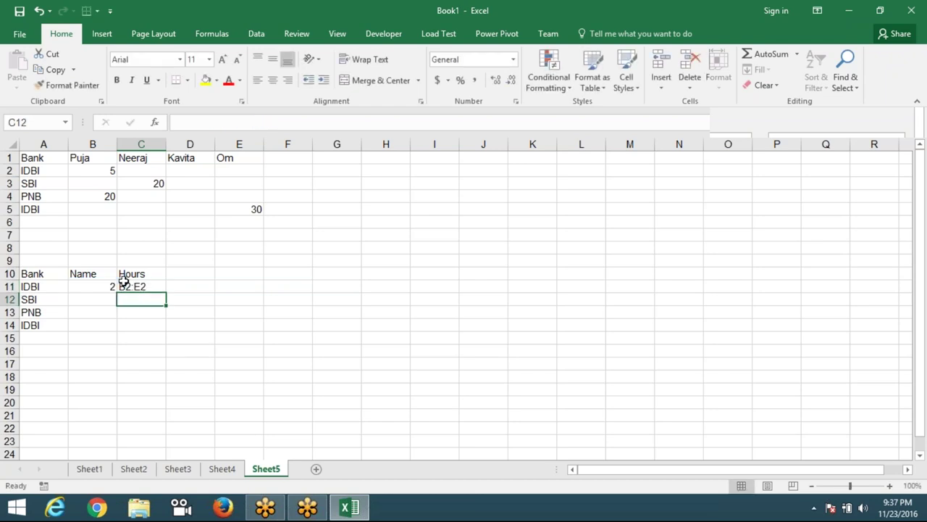
- Enter =SUM(INDIRECT(C11)) in D11, accepting Excel's correction, to total 5 hours
click(189, 288)
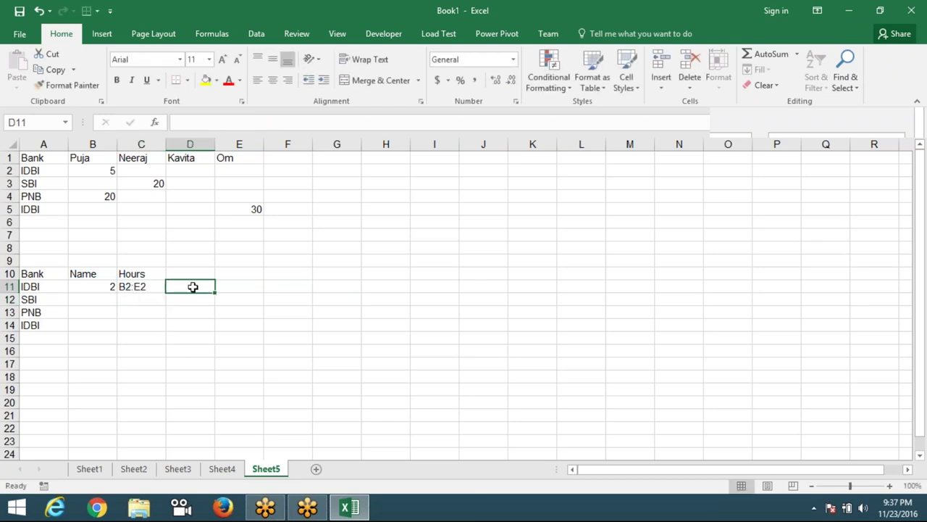
text(=sum()
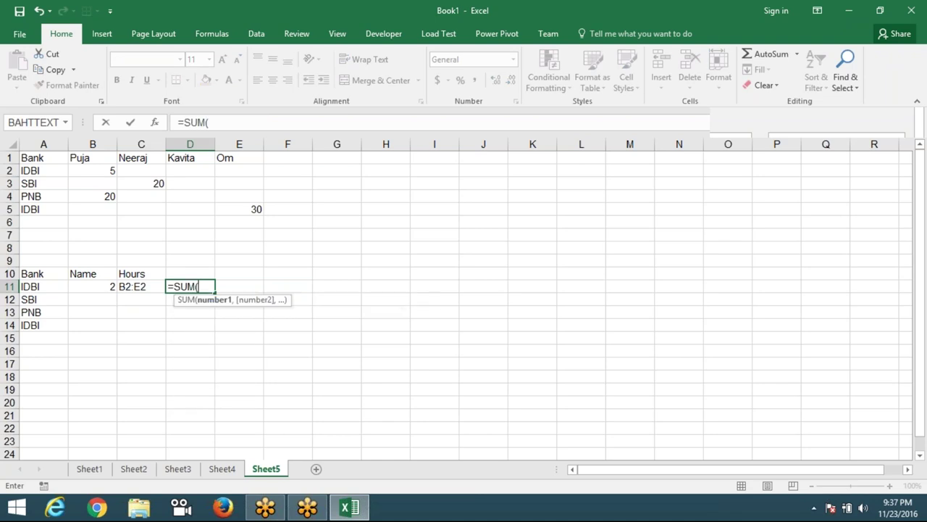
text(ind)
key(Down)
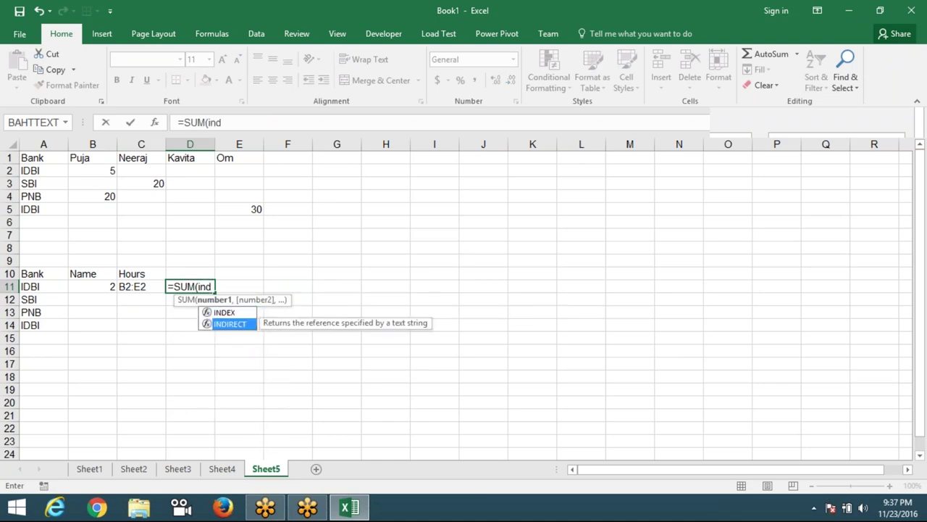
key(Tab)
key(Left)
key(Return)
key(Return)
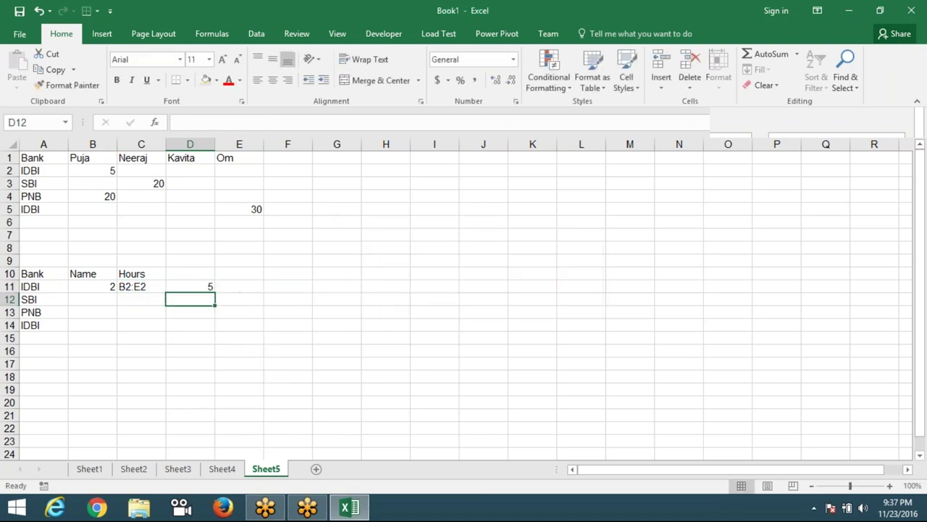
click(208, 287)
click(250, 286)
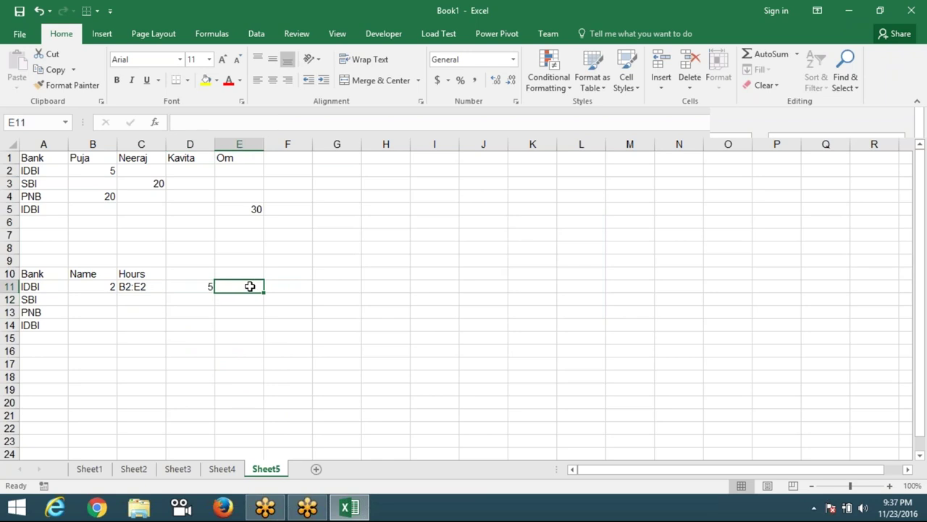
- Enter =MATCH(D11,INDIRECT(C11),0) in E11, returning column position 1
text(=mat)
key(Tab)
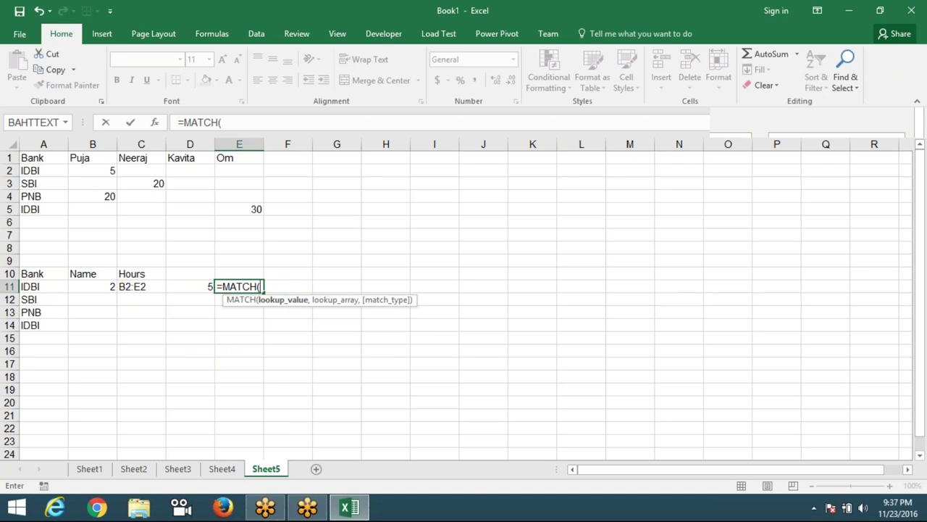
key(Left)
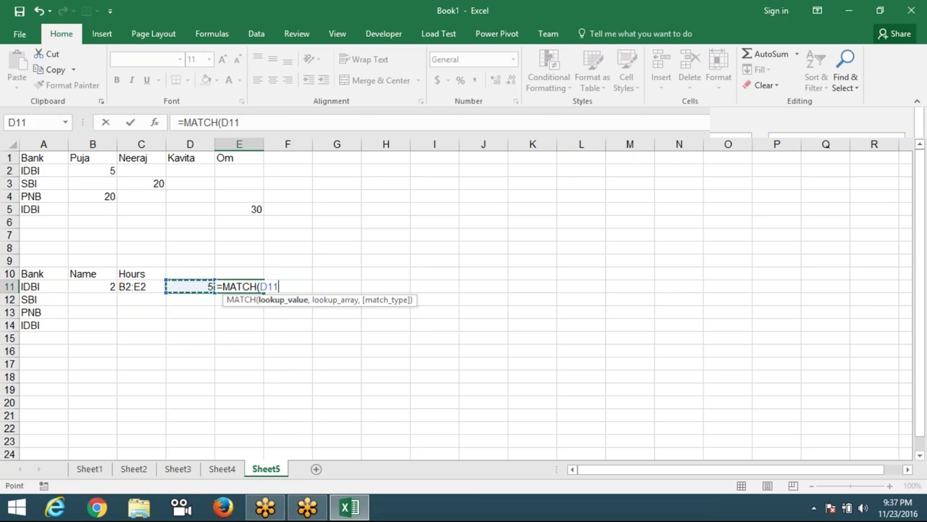
text(,ind)
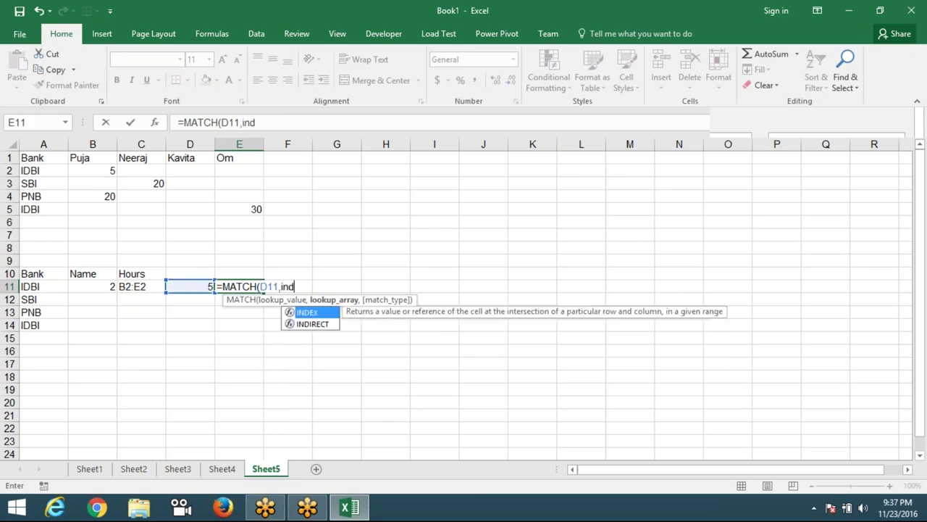
key(Tab)
key(BackSpace)
key(BackSpace)
key(BackSpace)
key(Down)
key(Tab)
key(Left)
key(Left)
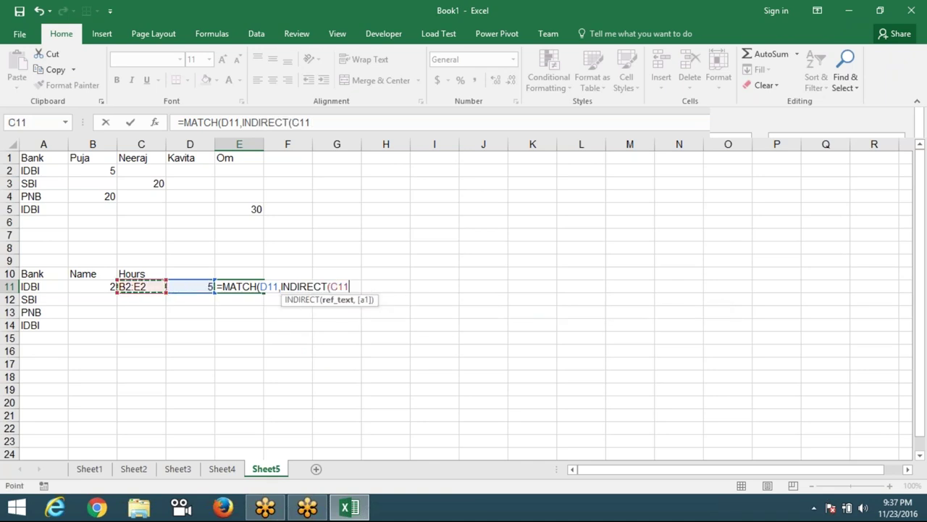
text())
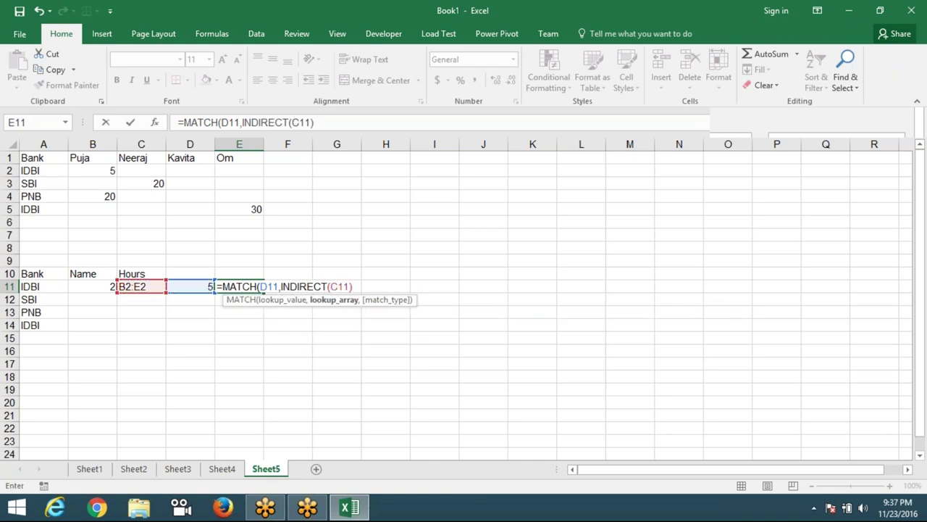
text(,0)
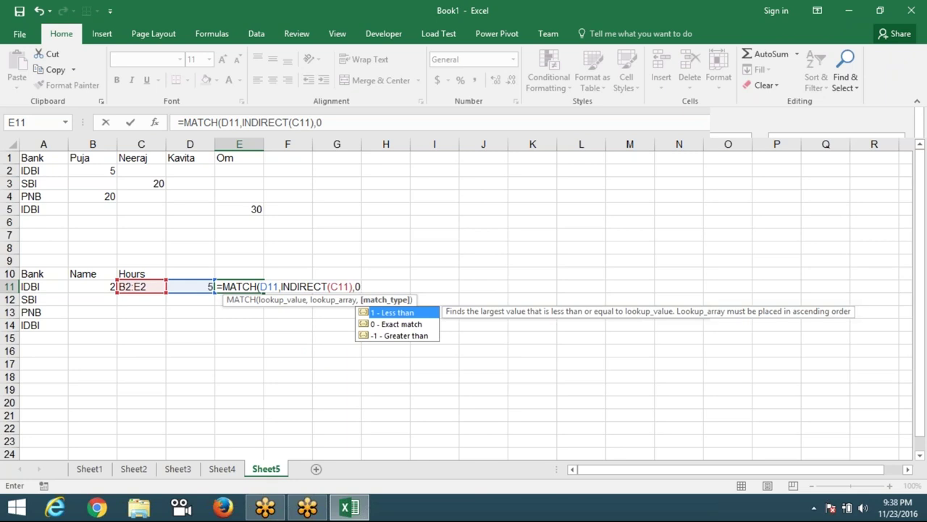
key(Return)
key(Return)
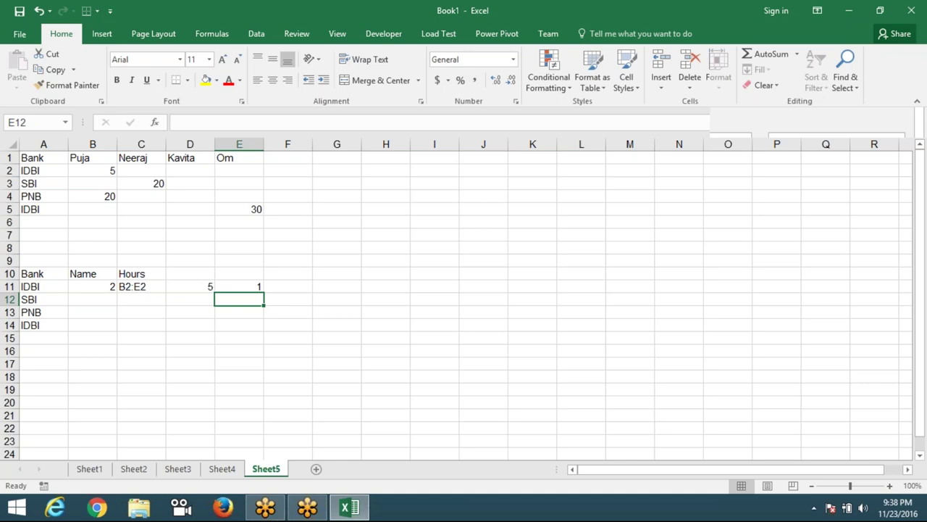
key(Up)
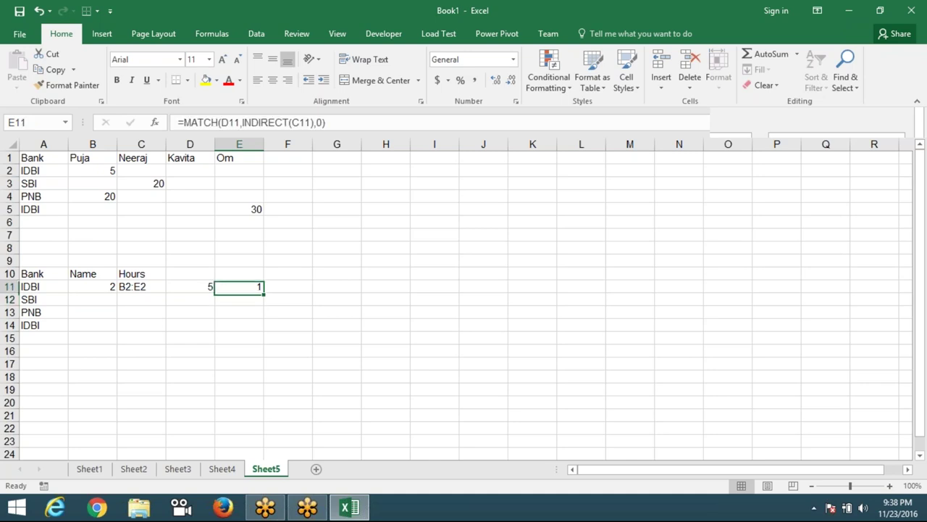
click(293, 283)
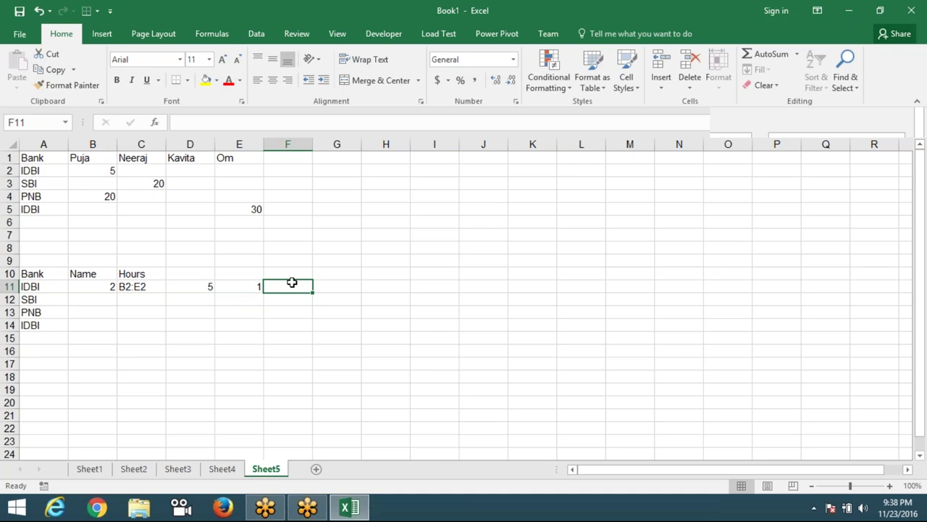
- Enter =OFFSET(A1,0,E11) in F11 so it returns the name Puja
text(=of)
key(Tab)
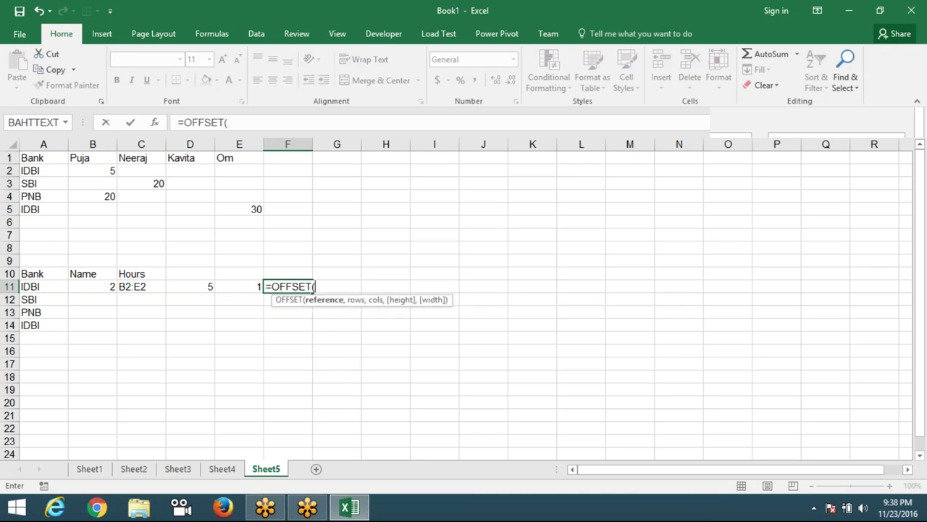
click(43, 160)
text(,)
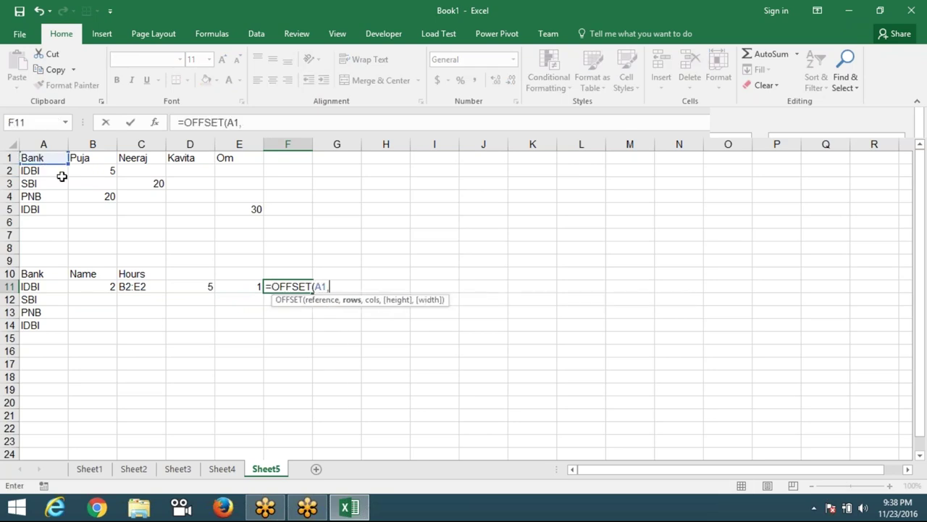
click(243, 289)
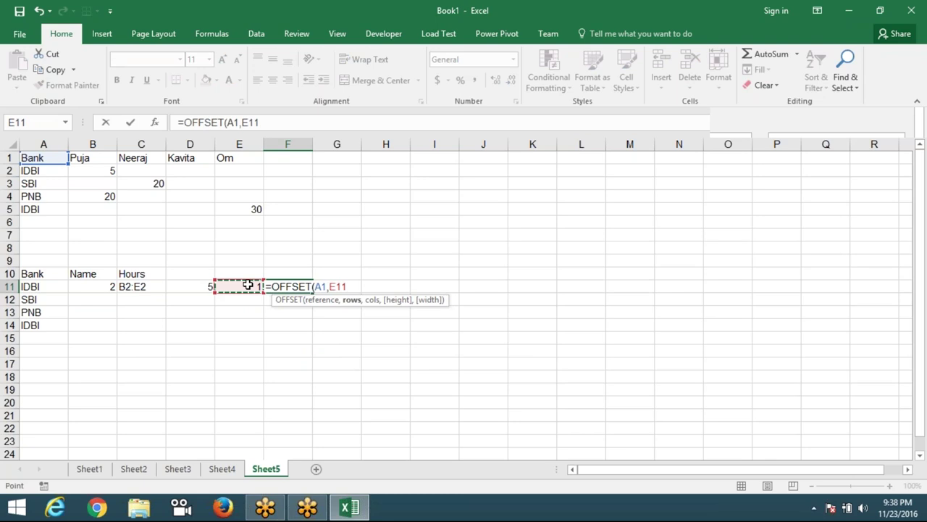
key(BackSpace)
key(BackSpace)
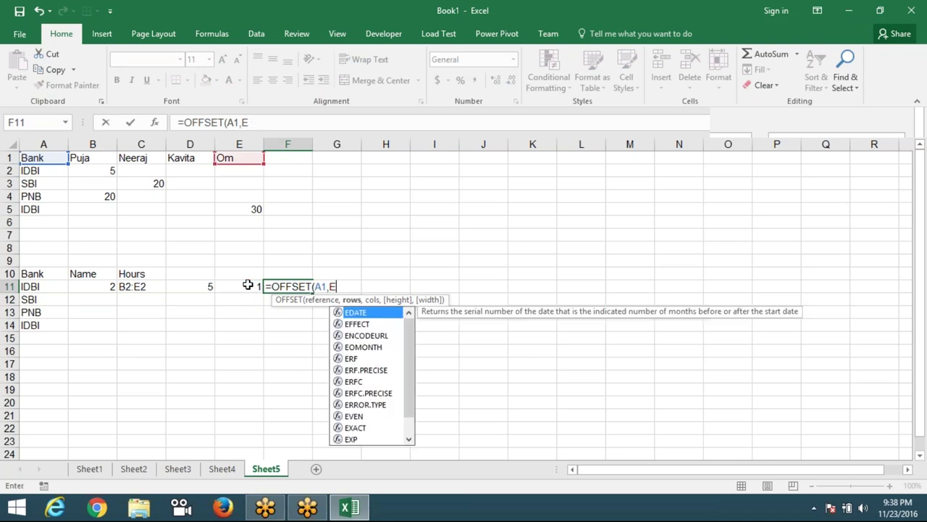
key(BackSpace)
text(0,)
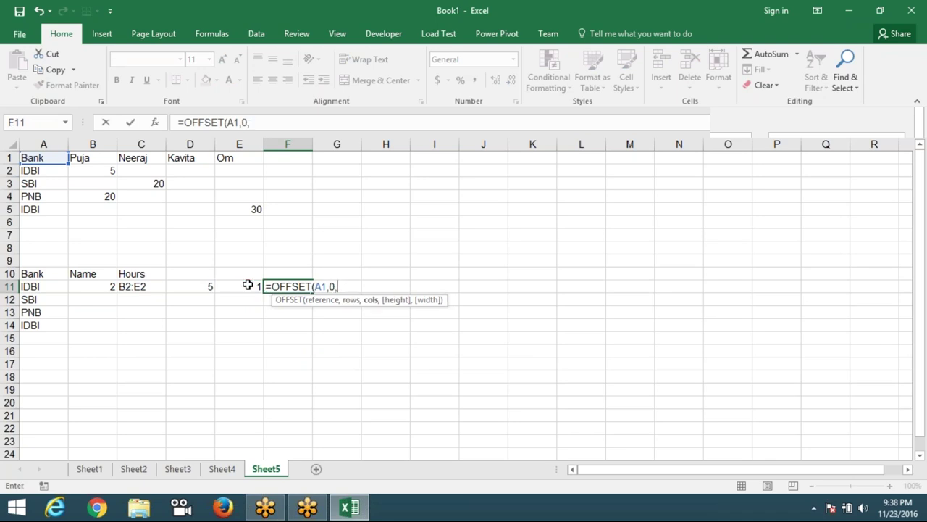
click(248, 285)
key(Return)
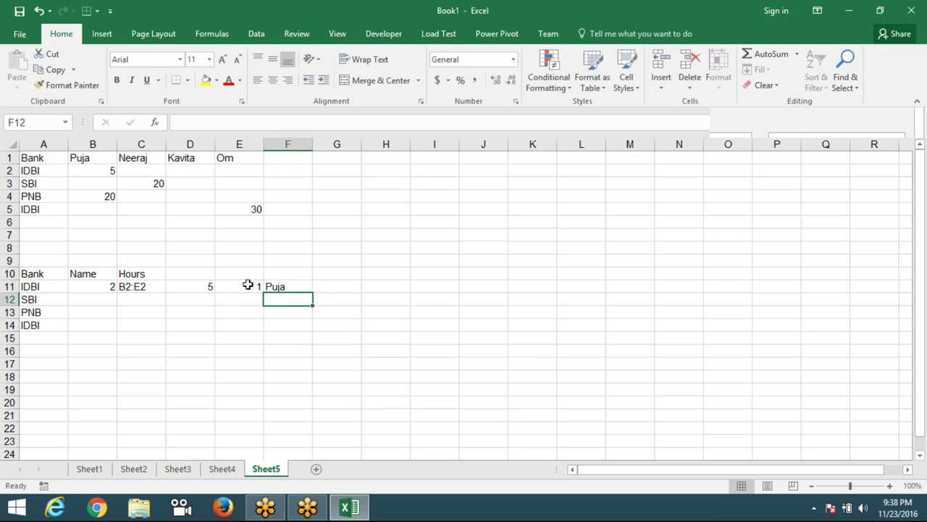
click(184, 288)
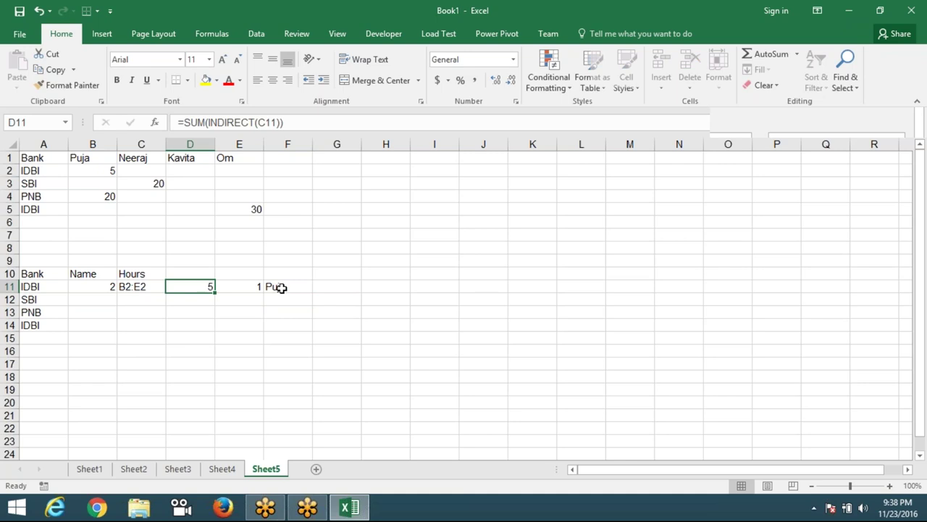
click(279, 288)
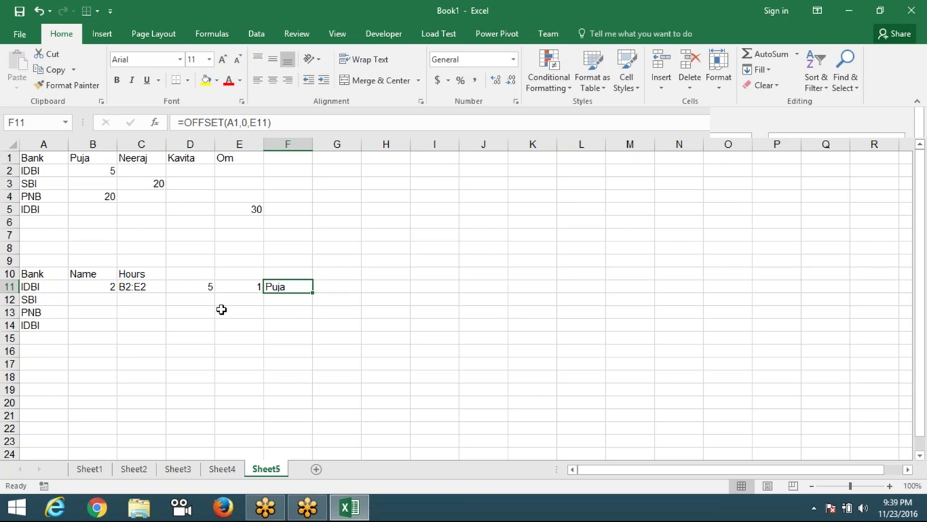
click(196, 288)
click(106, 171)
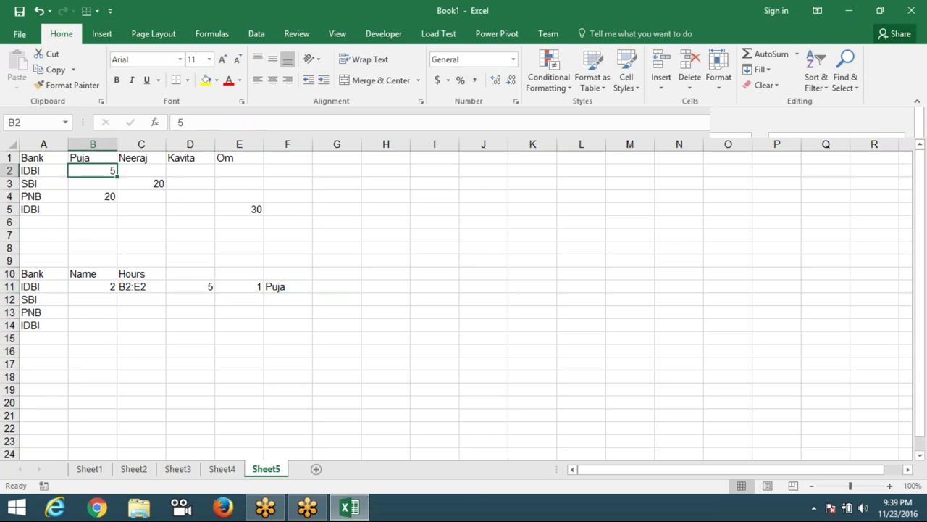
drag(32, 172, 33, 209)
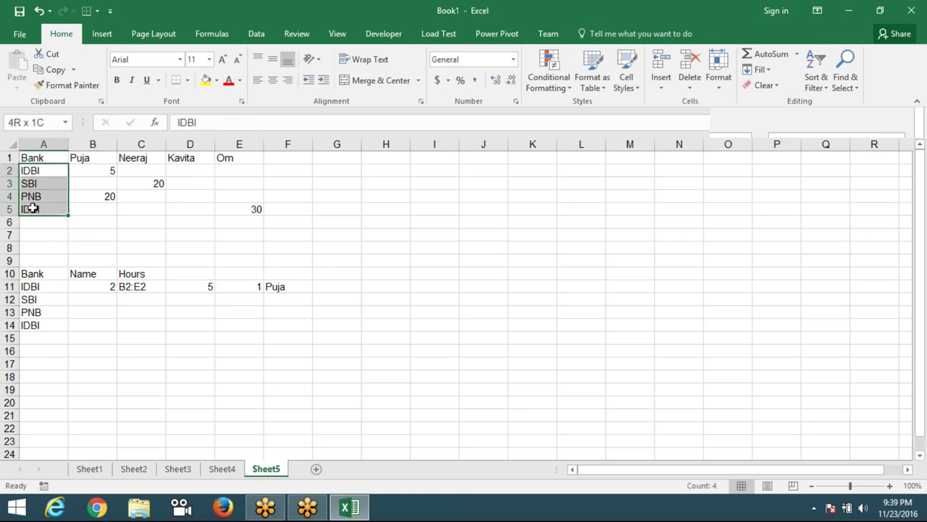
key(ctrl+c)
key(ctrl+v)
drag(78, 158, 239, 158)
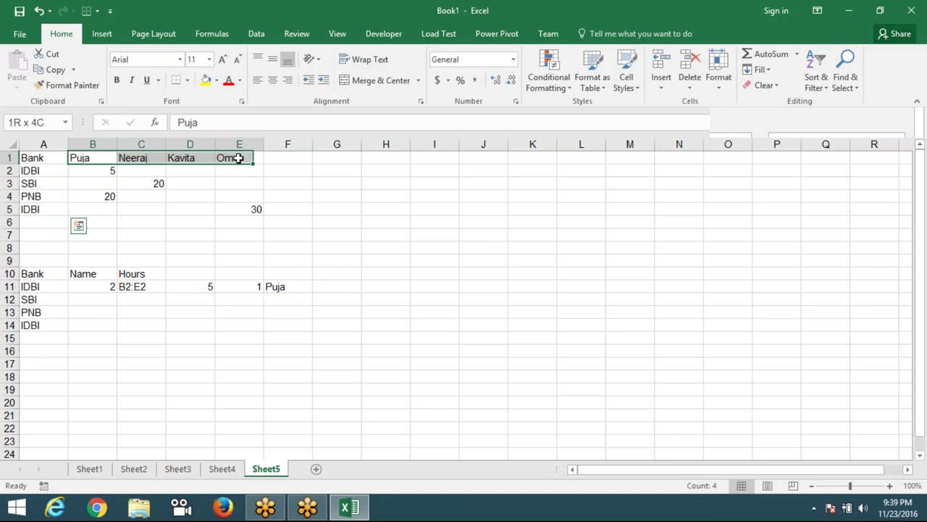
drag(105, 172, 222, 210)
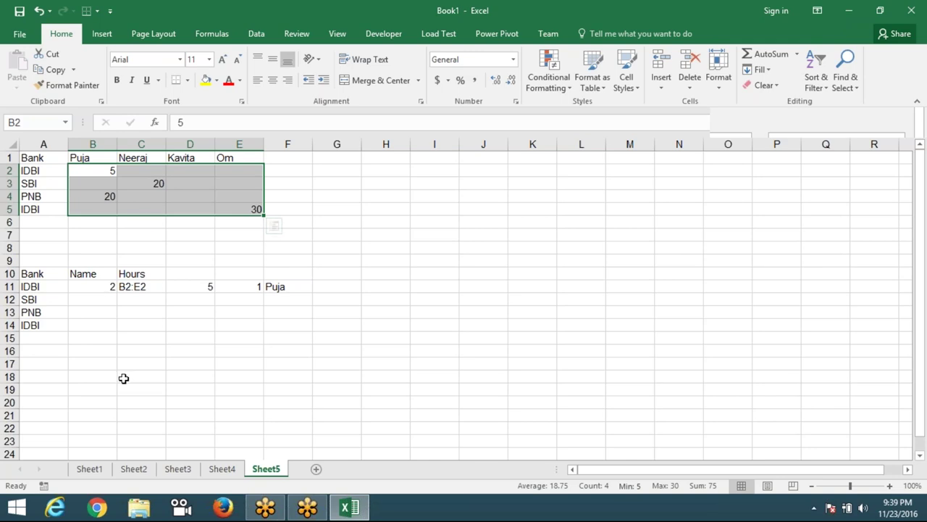
click(112, 340)
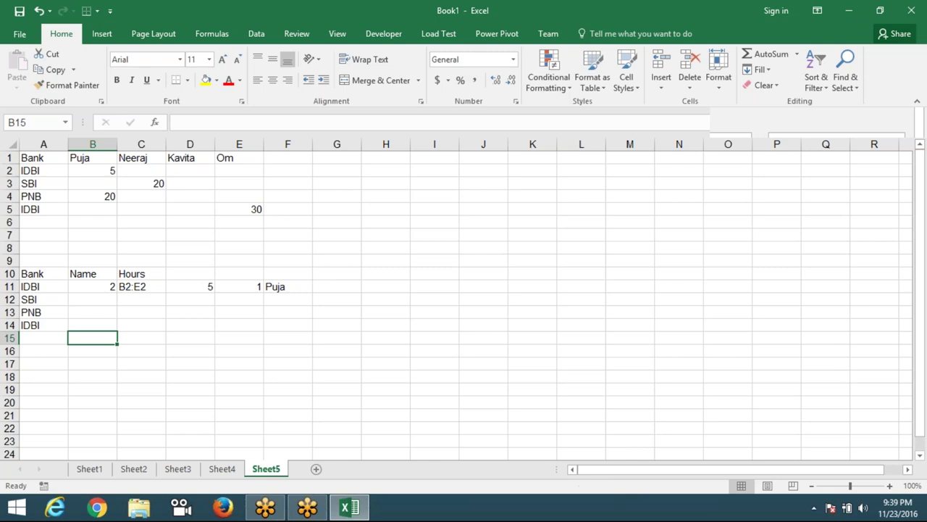
click(121, 287)
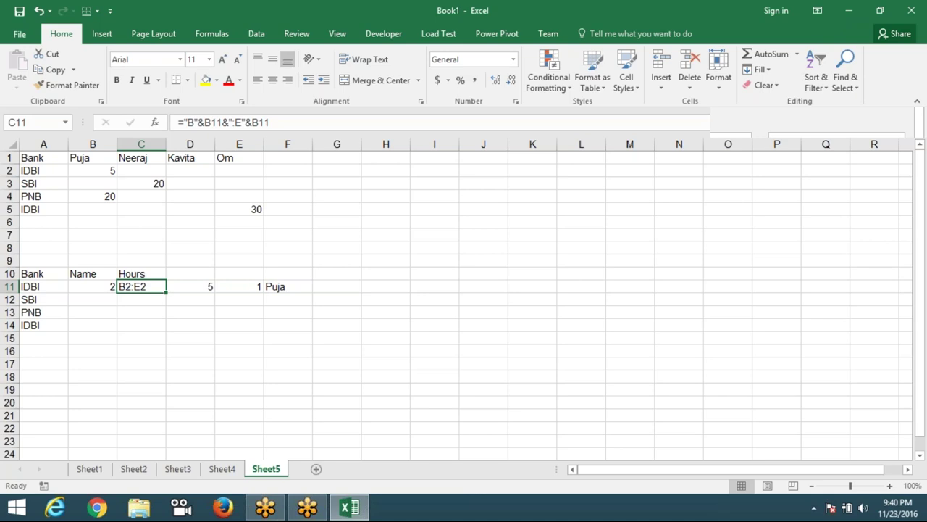
- Save the workbook to the Desktop as 'triks' and minimize Excel to the desktop
click(20, 11)
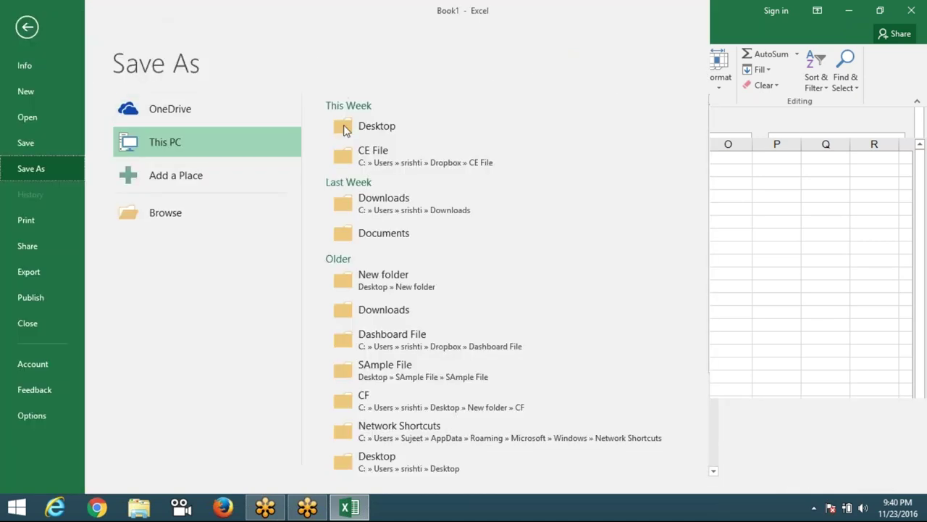
click(366, 128)
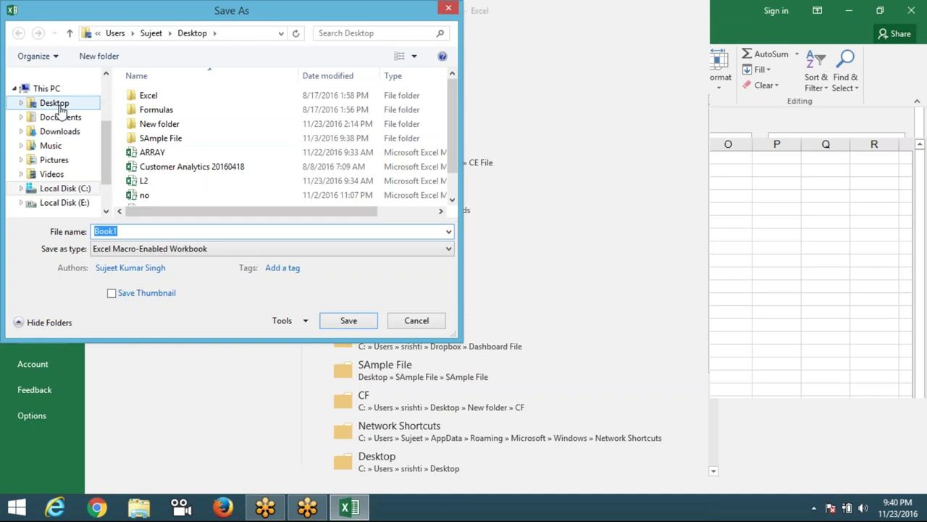
click(54, 103)
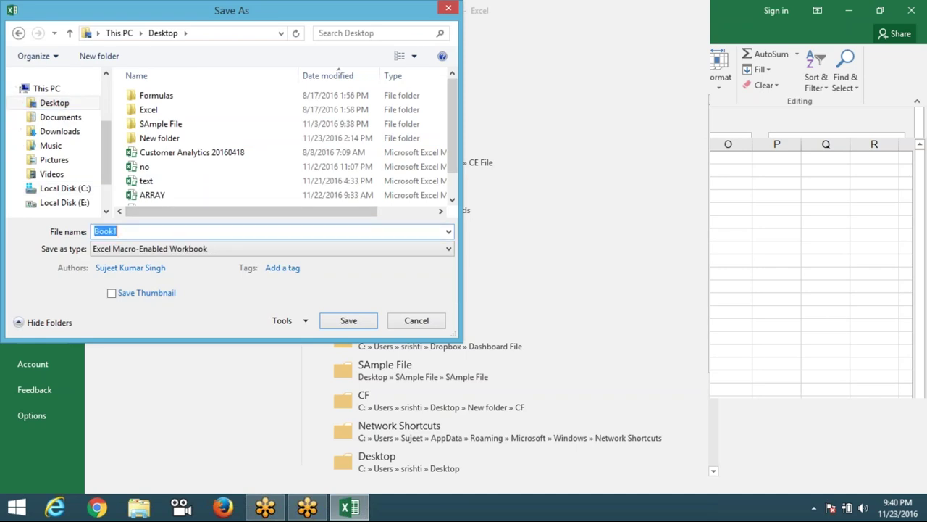
text(e)
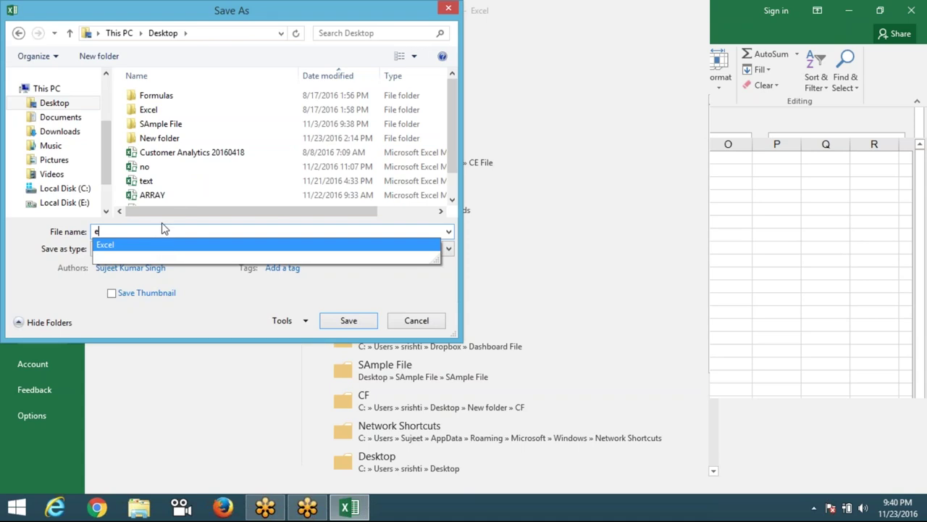
key(BackSpace)
text(tri)
text(ks)
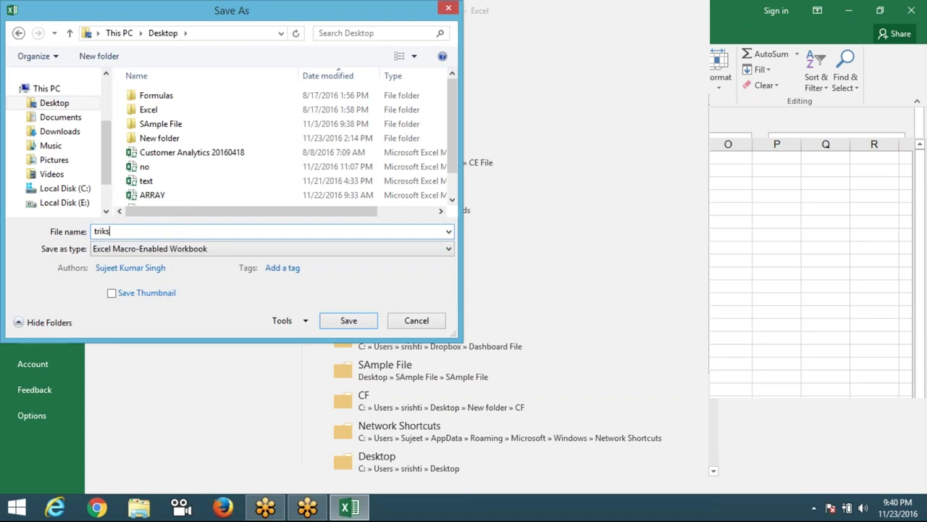
click(348, 321)
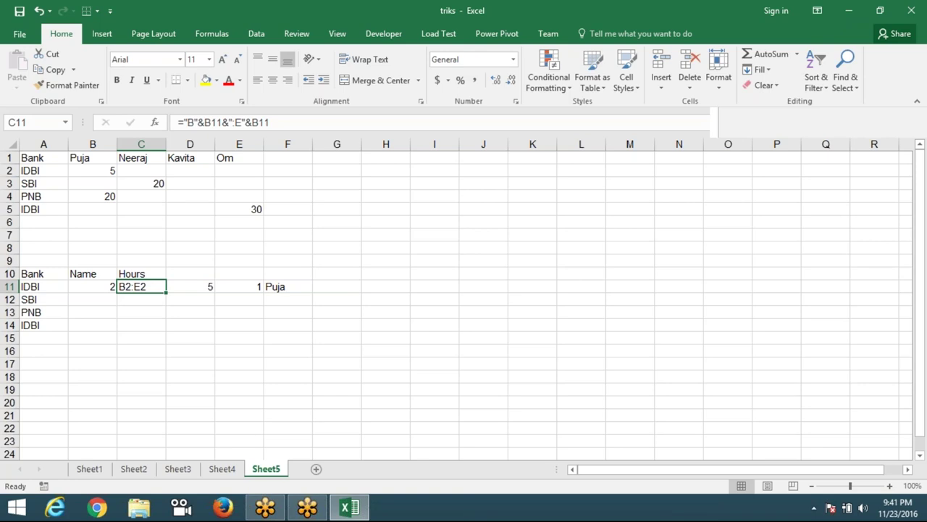
click(175, 252)
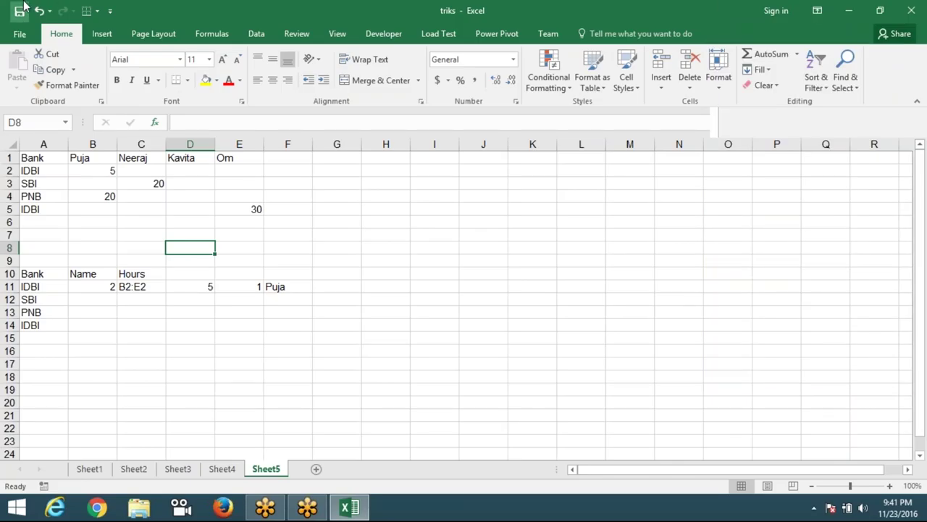
key(super+d)
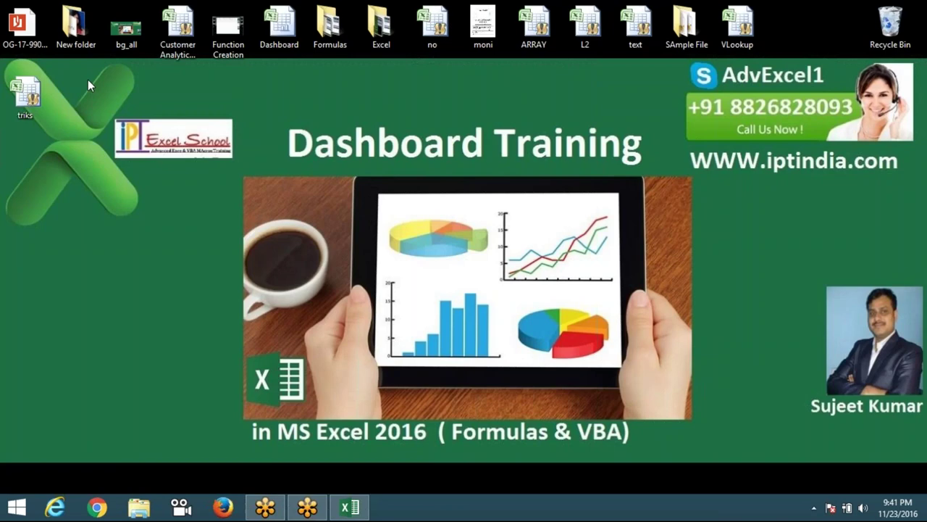